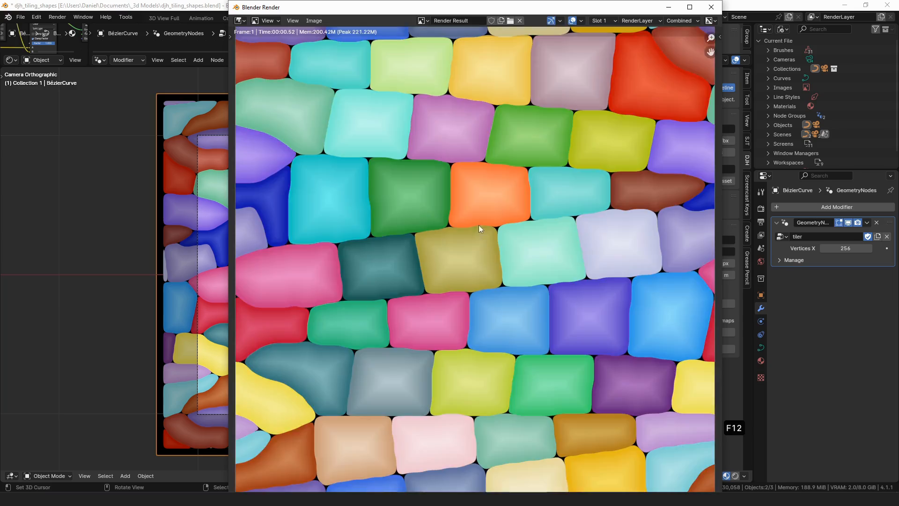
Check the tiling of the coloured render, close it and delete all points of the Bézier curve in Edit Mode.
scroll(554, 246, down, 7)
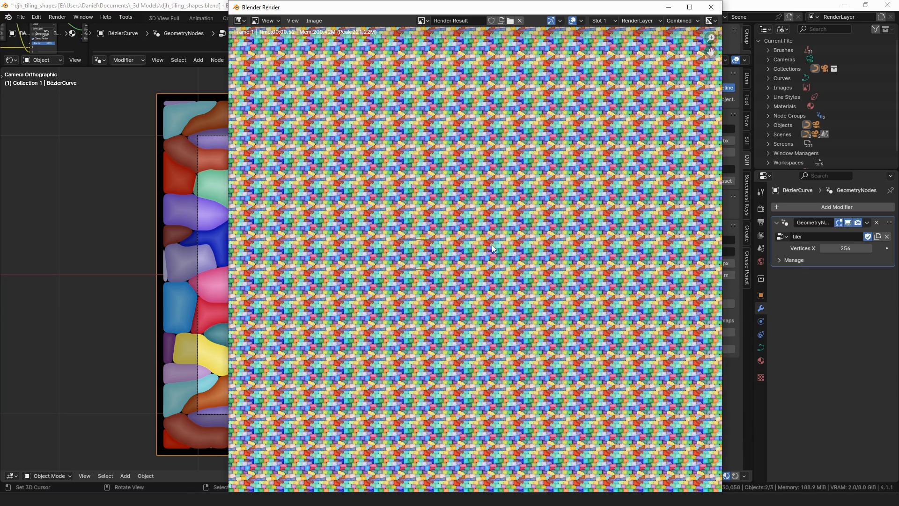
key(Escape)
scroll(346, 248, up, 3)
key(Tab)
key(a)
key(a)
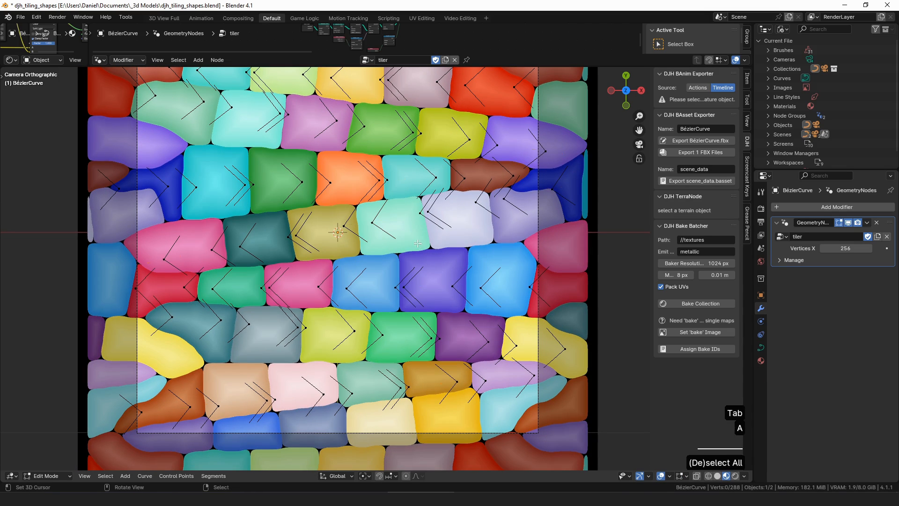
key(x)
click(397, 285)
Draw a two-point diagonal curve rising across the empty tile and shift the whole curve towards the tile's lower-left area.
ctrl+click(225, 334)
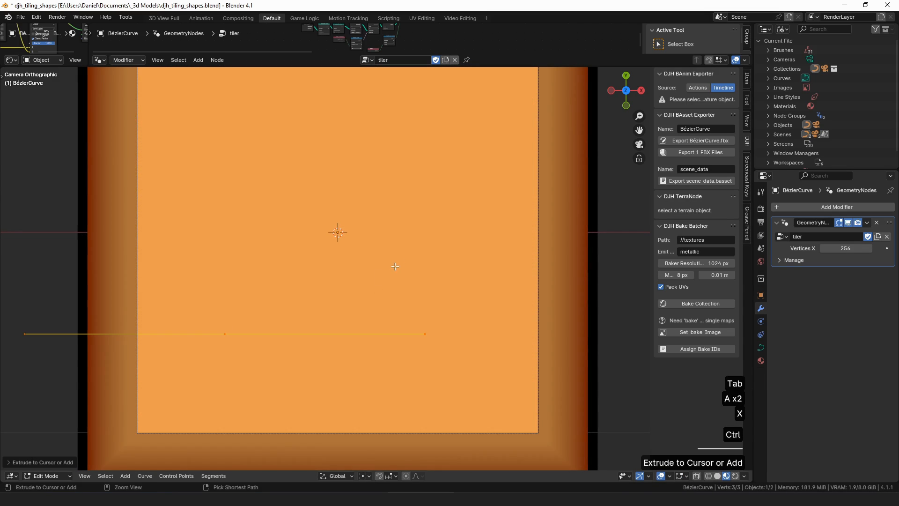
ctrl+click(382, 242)
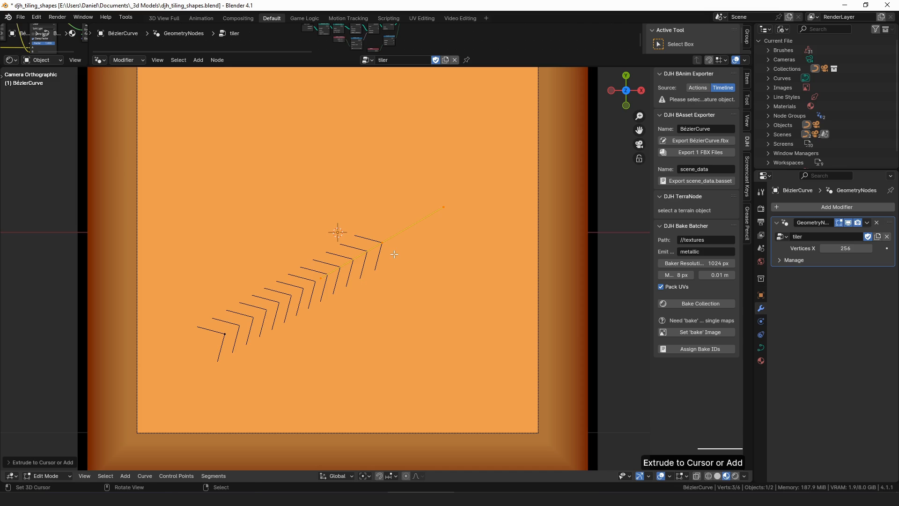
key(ctrl+l)
key(g)
click(330, 277)
Duplicate the diagonal curve twice, above and to the right, and move the right copy's left point to slope it downward.
key(shift+d)
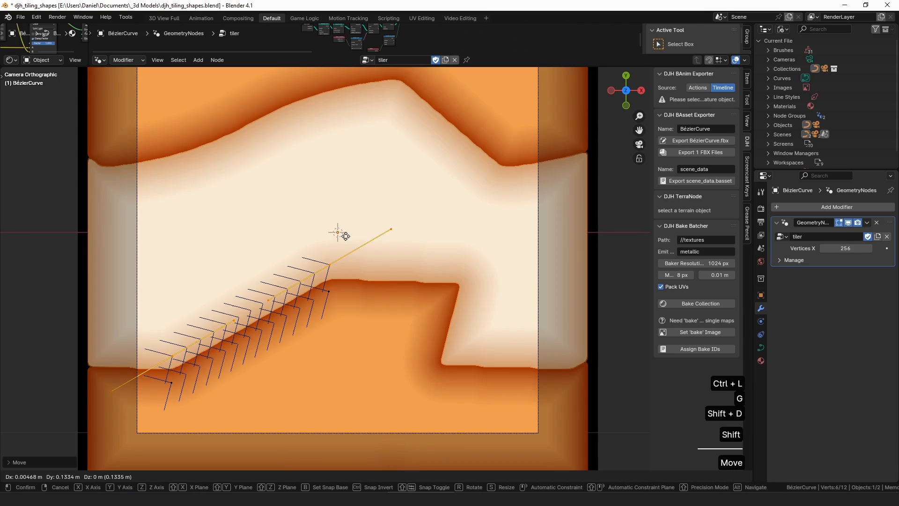
click(351, 196)
scroll(351, 196, down, 3)
key(shift+d)
click(482, 239)
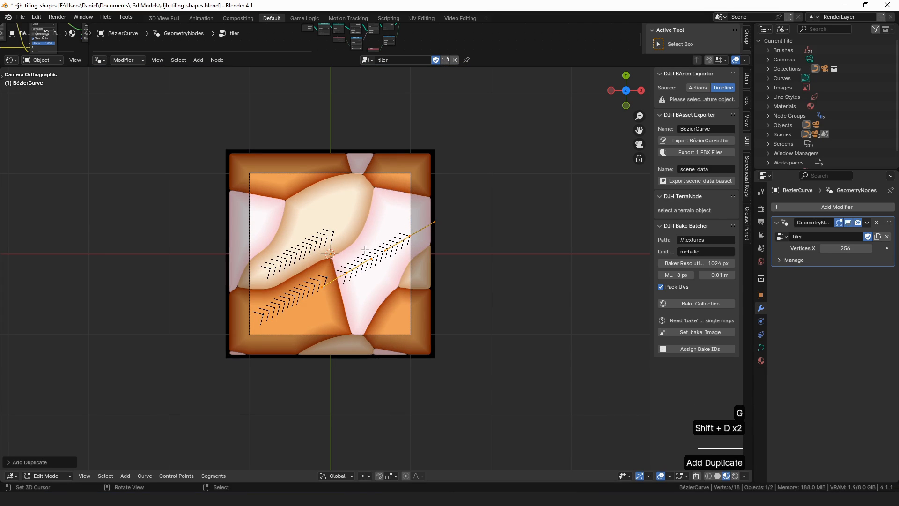
right_click(347, 271)
key(g)
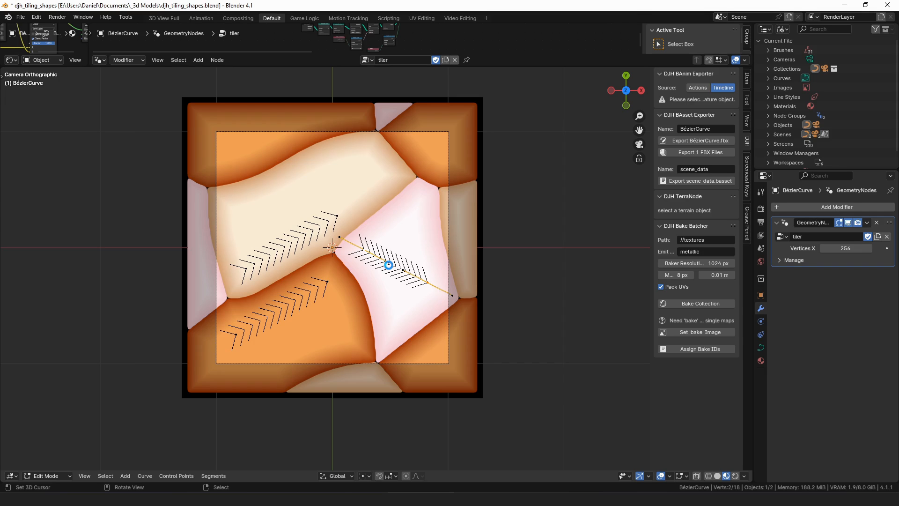
Render the three-curve tile and check how the pattern repeats across the image.
key(F12)
scroll(435, 262, down, 8)
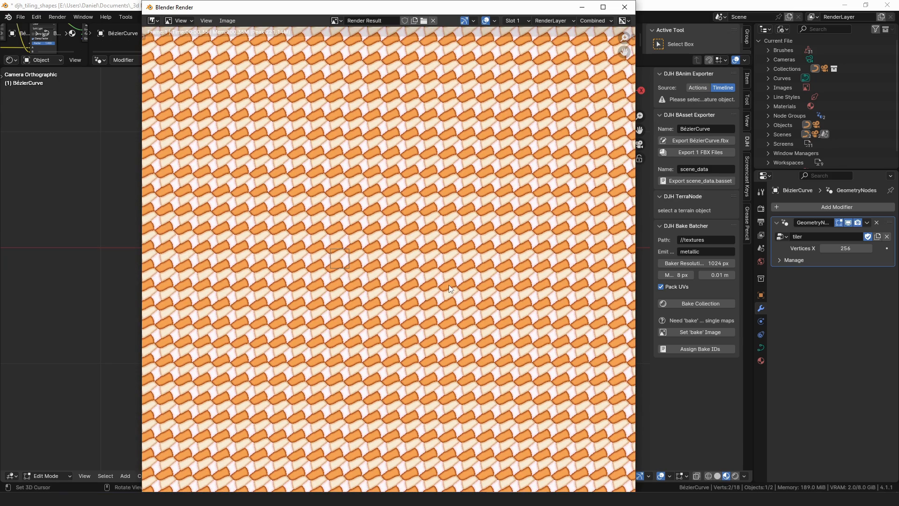
key(Escape)
Move the upper curve's left point up about 0.81 m so the curve slopes downward to the right.
click(246, 267)
key(g)
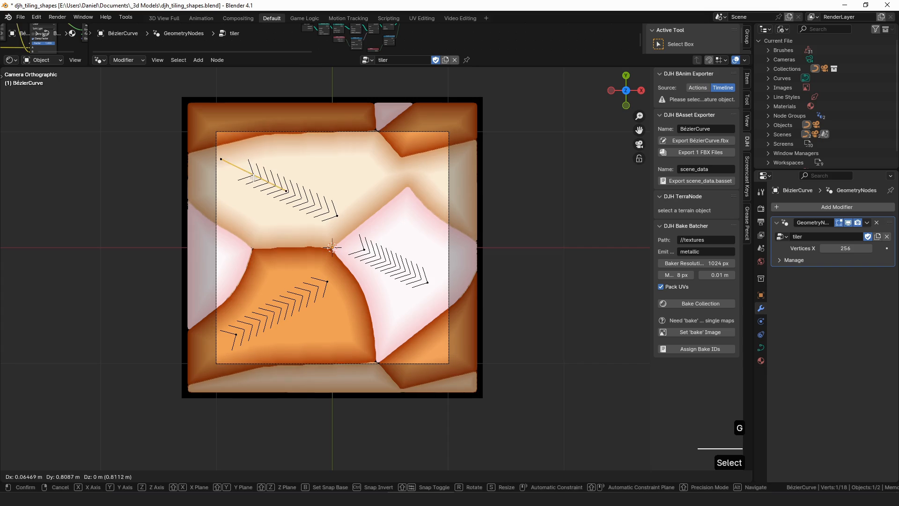
click(254, 178)
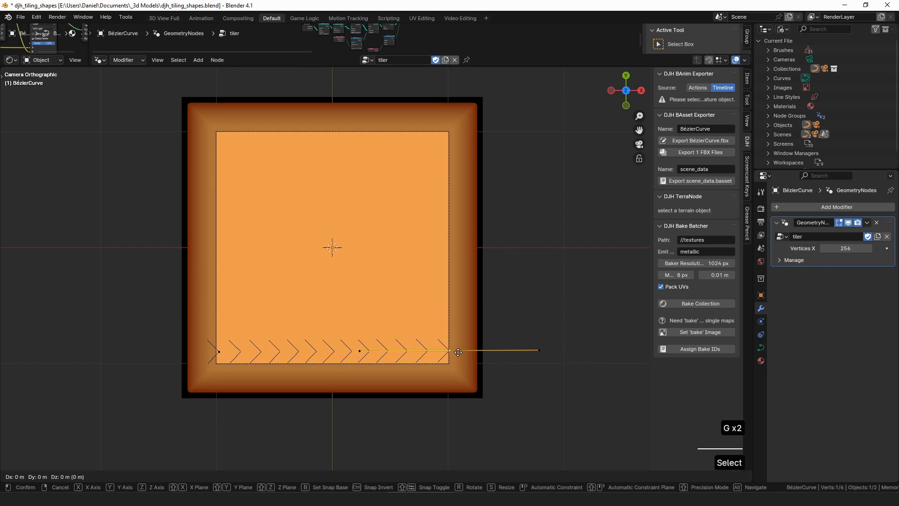
Place the horizontal curve's right end at the tile's edge, select both end points and duplicate the curve upward along global Y.
click(458, 352)
shift+right_click(219, 352)
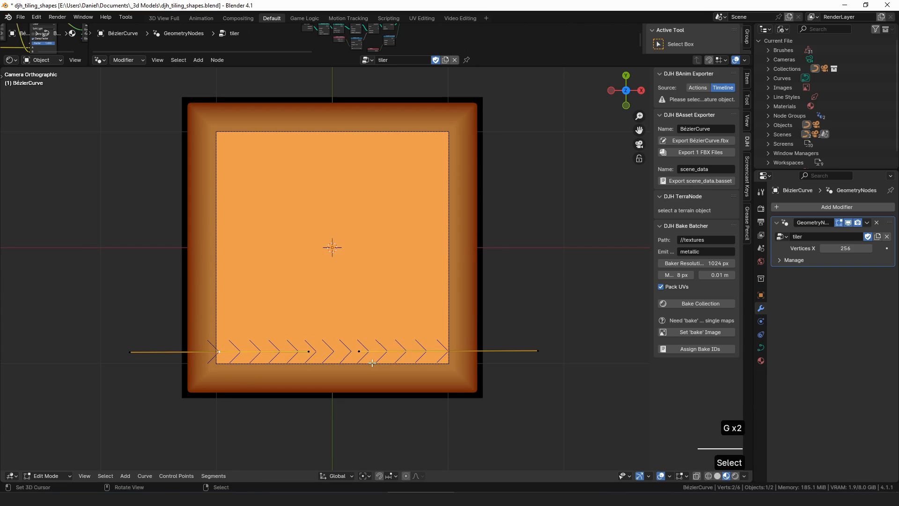
key(shift+d)
key(y)
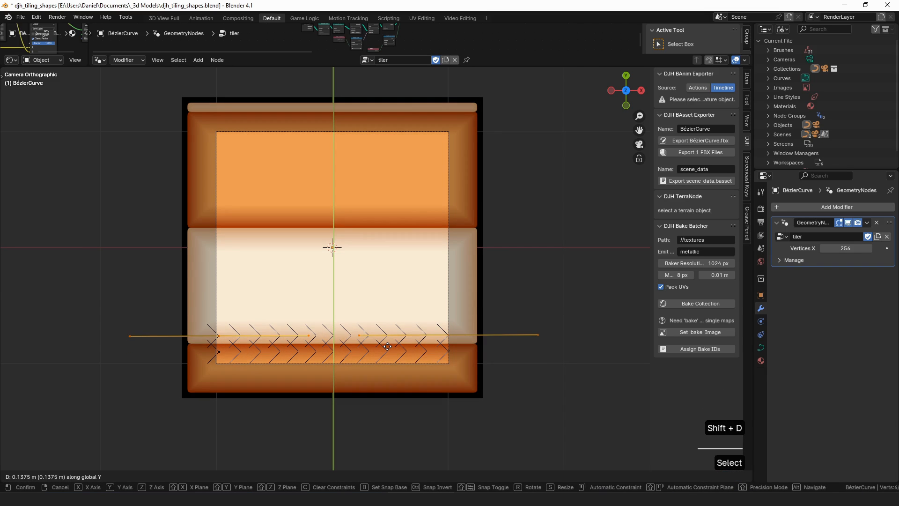
click(387, 346)
Repeat the Y duplication 11 times to fill the tile with evenly spaced horizontal strips.
key(shift+r)
key(shift+r)
key(shift+r)
key(shift+r)
key(shift+r)
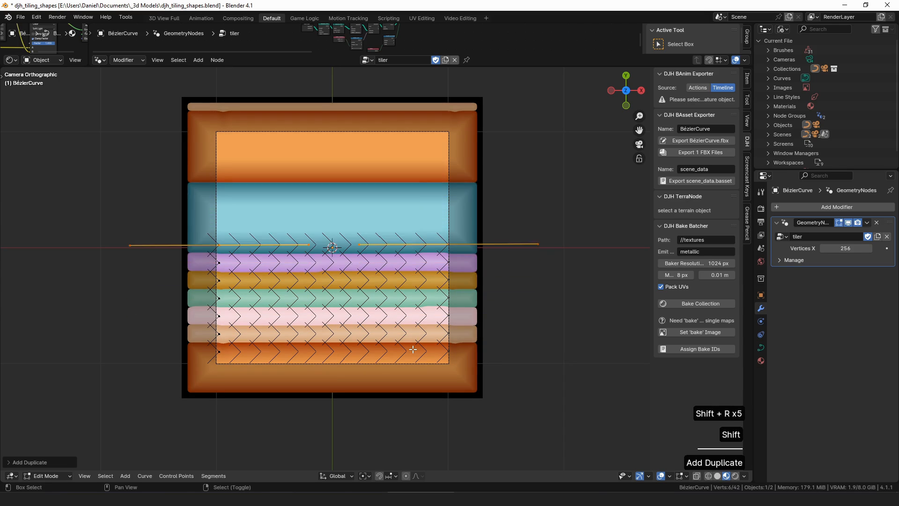
key(shift+r)
key(shift+r)
key(shift+r)
key(shift+r)
key(shift+r)
key(shift+r)
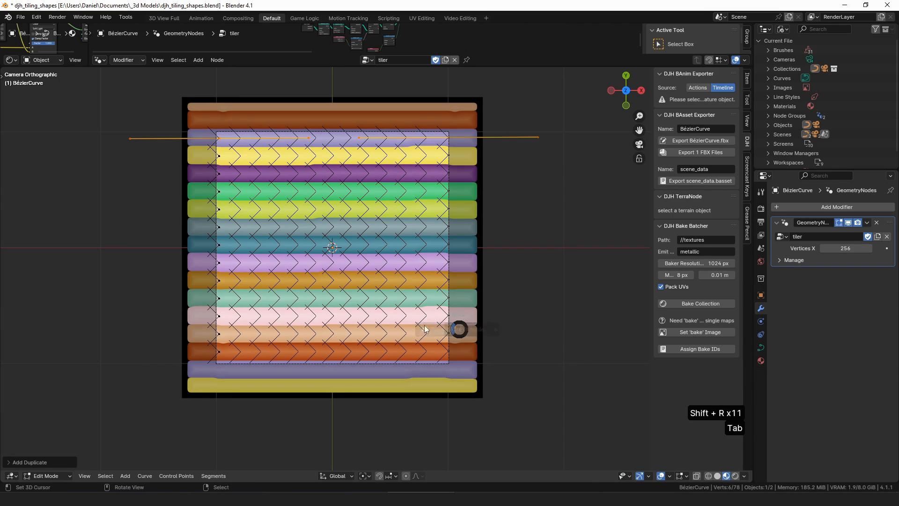
Return to Object Mode and render the stacked strips to check how they tile.
key(Tab)
key(F12)
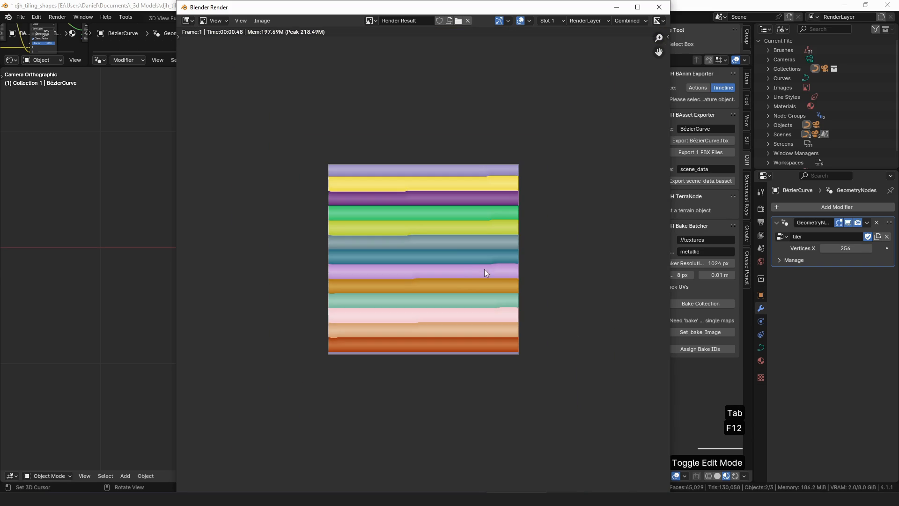
middle_drag(484, 268, 325, 260)
scroll(424, 258, down, 5)
key(Escape)
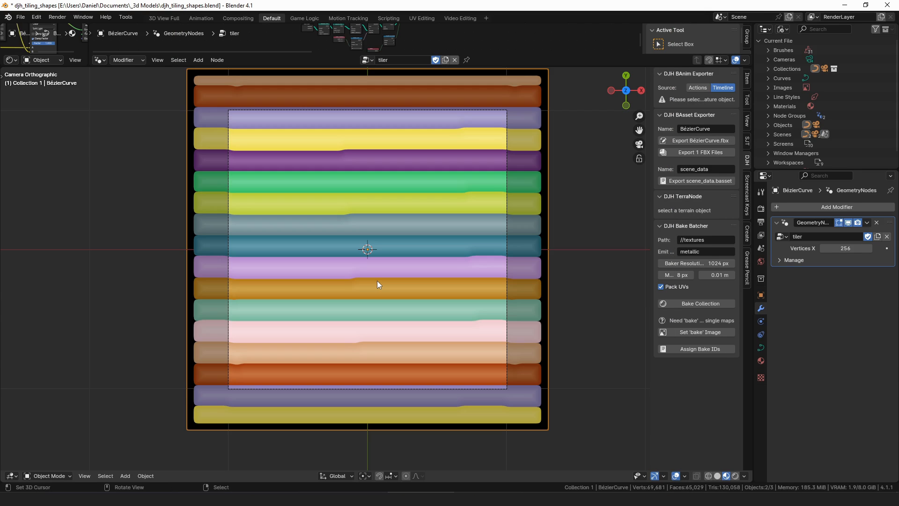
Enlarge the node editor above the viewport and bring the tiler tree's Voronoi Texture and Store Named Attribute nodes into view.
shift+middle_drag(410, 243, 395, 273)
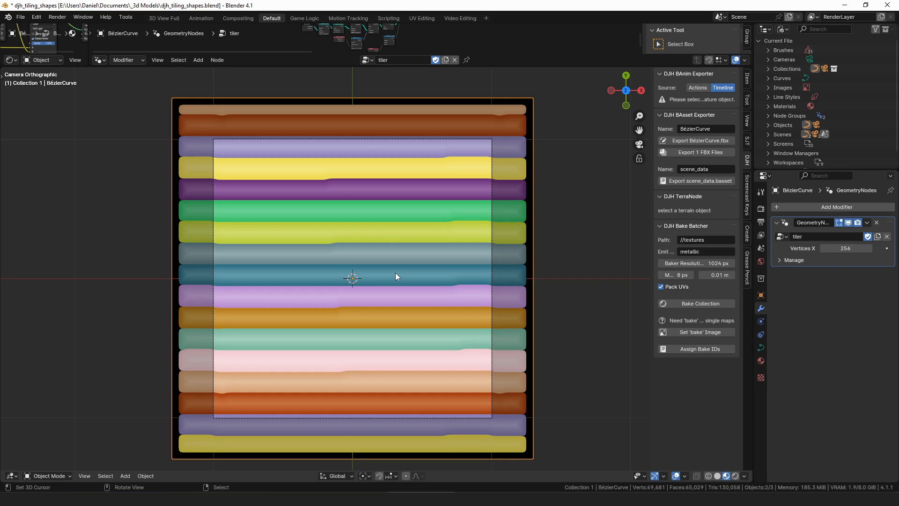
drag(306, 69, 306, 301)
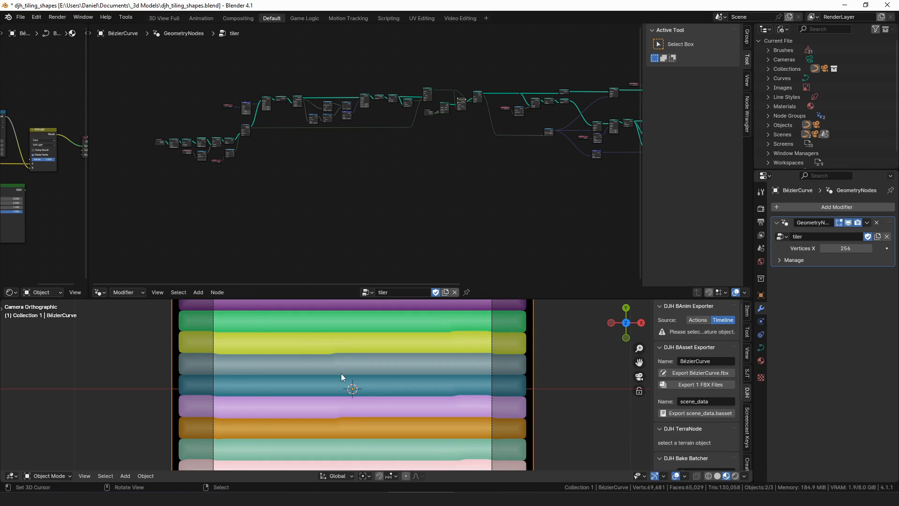
scroll(361, 383, down, 4)
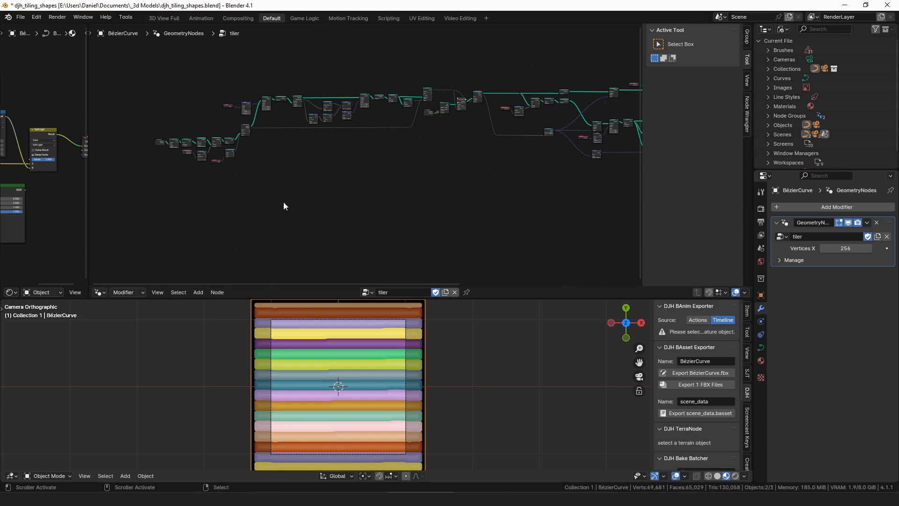
scroll(331, 176, down, 2)
scroll(330, 176, up, 3)
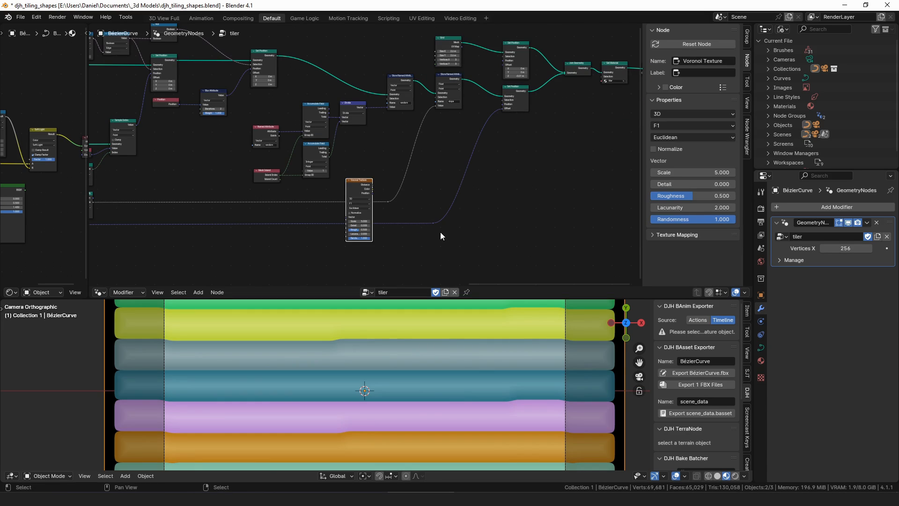
scroll(403, 228, up, 4)
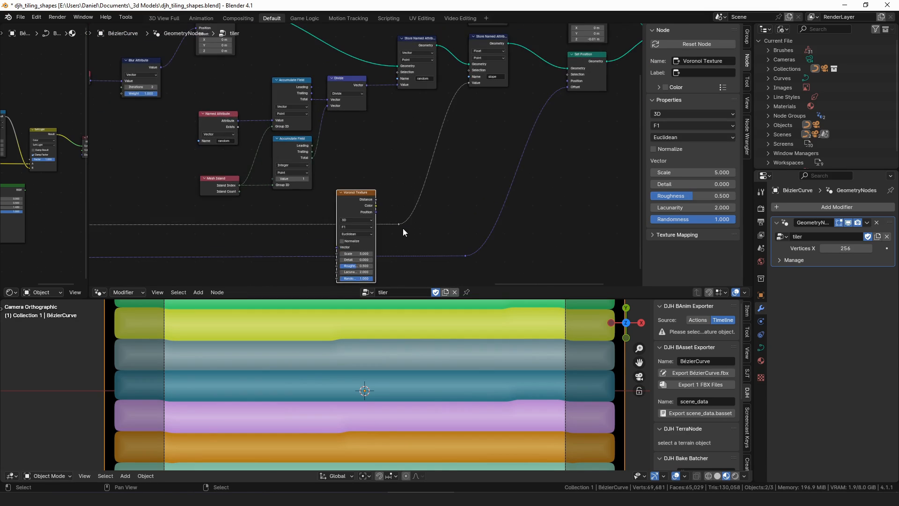
Link the Voronoi Texture's Color output to the Value of the "random" Store Named Attribute node and inspect the strips.
drag(381, 240, 413, 50)
shift+scroll(381, 111, down, 5)
shift+scroll(376, 138, up, 3)
shift+scroll(375, 139, up, 1)
drag(378, 187, 413, 70)
middle_drag(404, 194, 440, 114)
drag(392, 154, 385, 64)
scroll(387, 374, up, 4)
shift+middle_drag(405, 367, 379, 404)
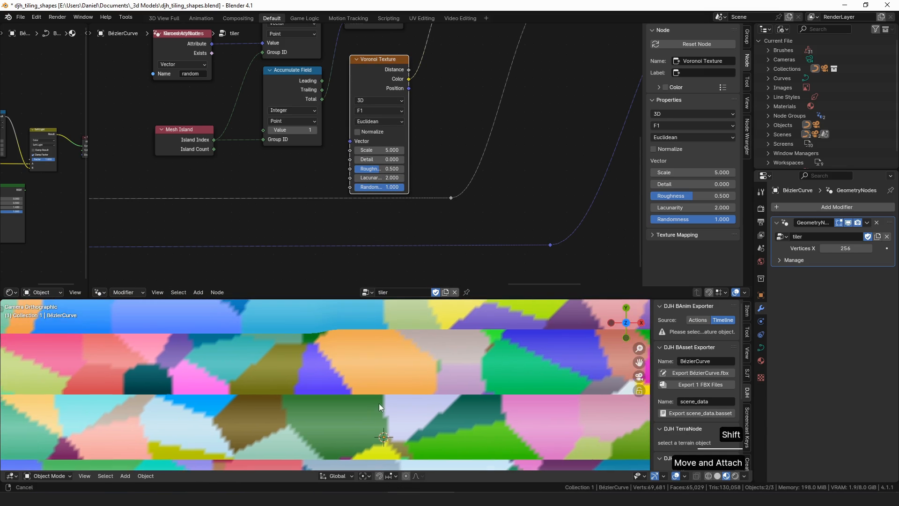
Mark the large orange Voronoi cell with a small annotation circle and undo the annotation.
key(ctrl+z)
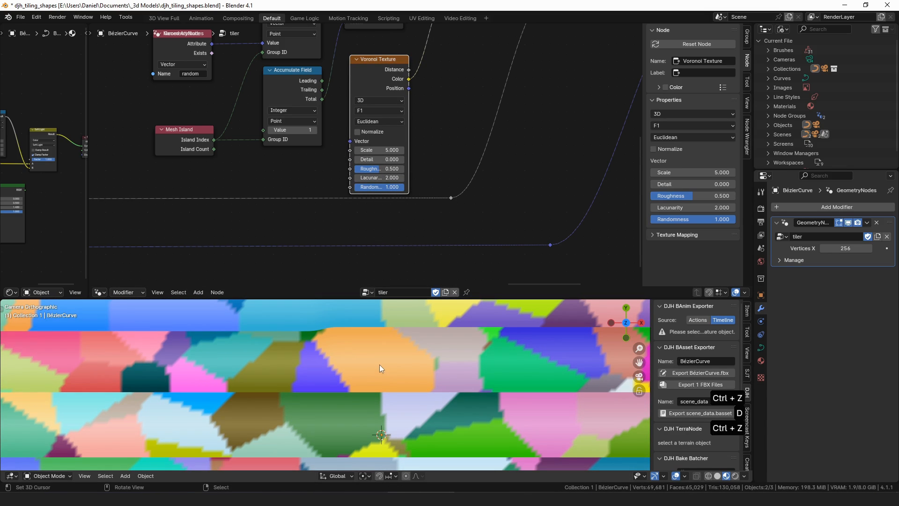
mouse_move(377, 358)
mouse_down()
mouse_move(374, 364)
mouse_move(378, 359)
mouse_up()
key(d)
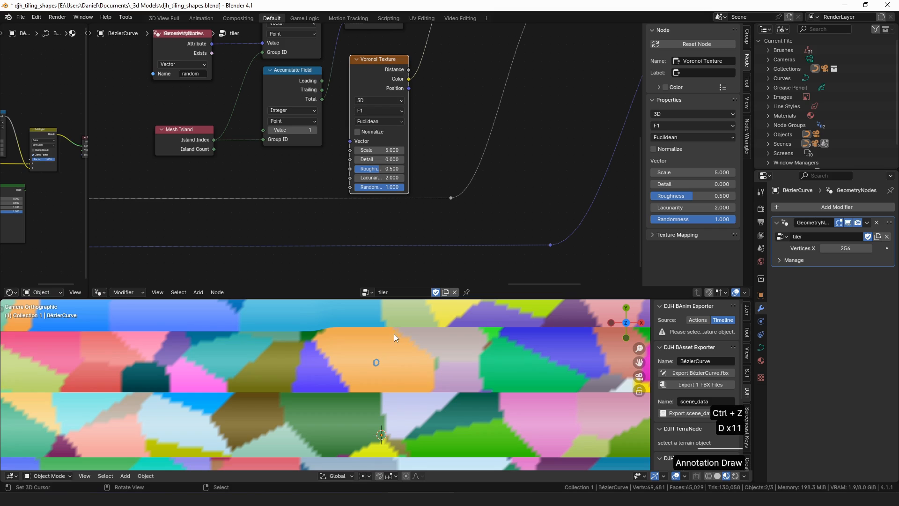
key(d)
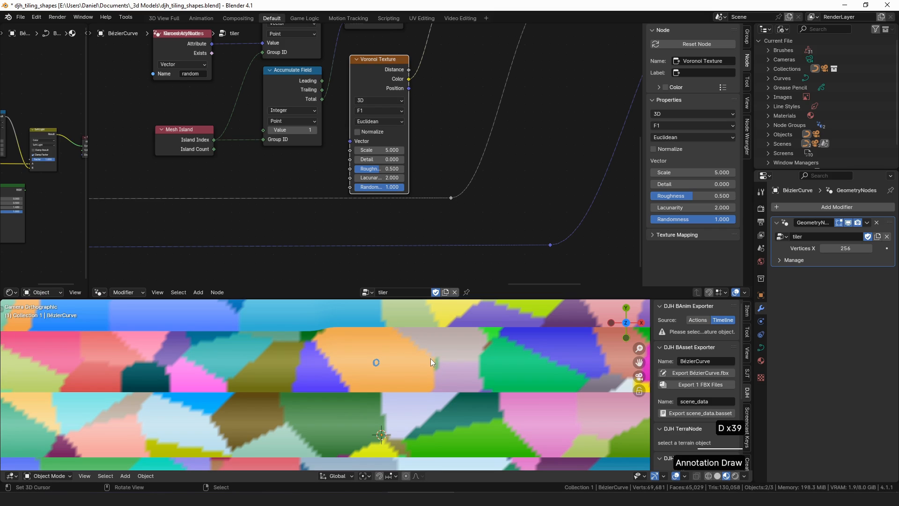
key(d)
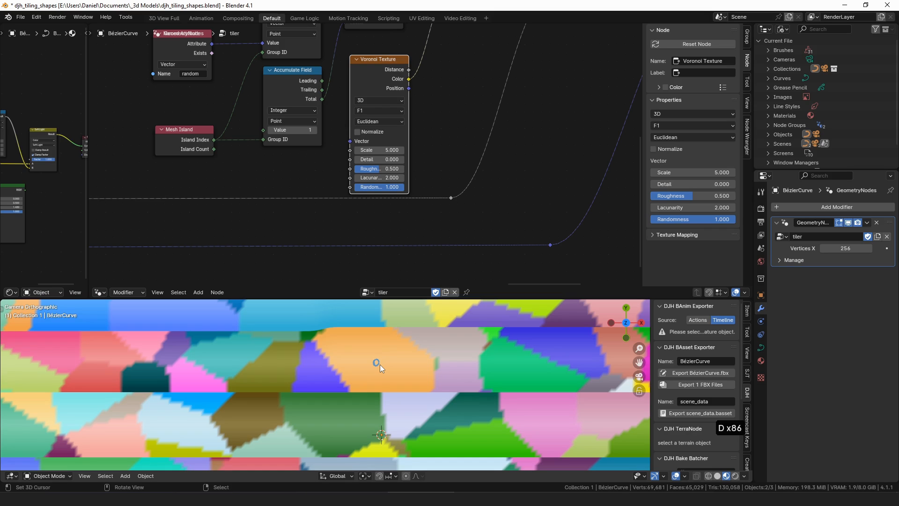
key(ctrl+z)
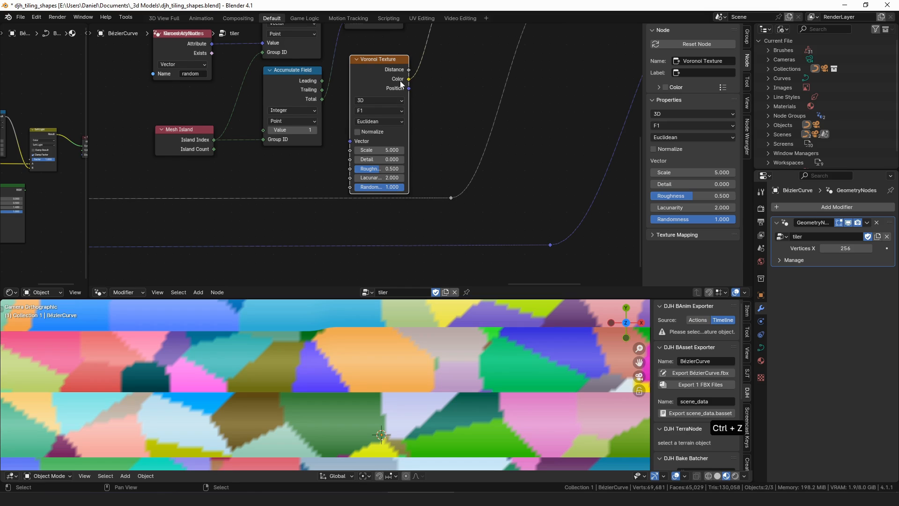
Delete the Voronoi Texture node and reconnect the Divide node's Vector output to the "random" Store Named Attribute's Value.
scroll(401, 84, down, 1)
drag(380, 87, 379, 89)
key(x)
scroll(415, 63, down, 2)
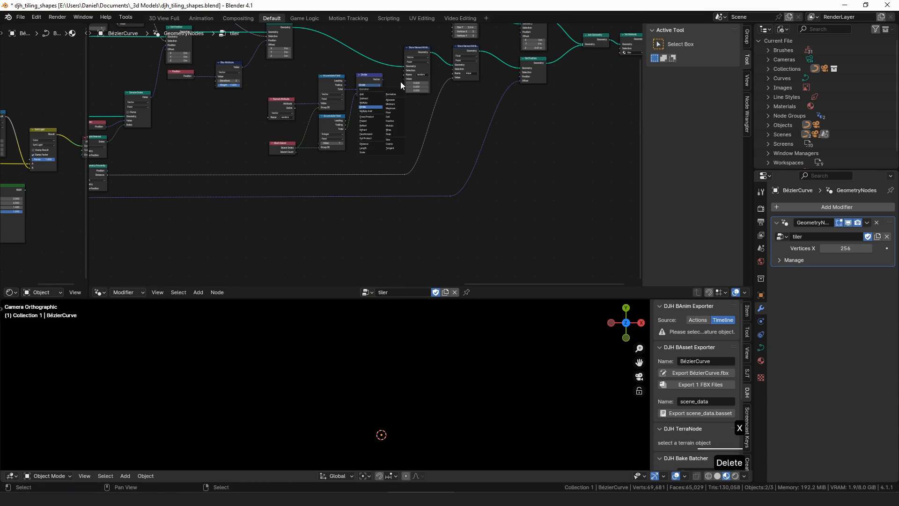
drag(382, 80, 402, 83)
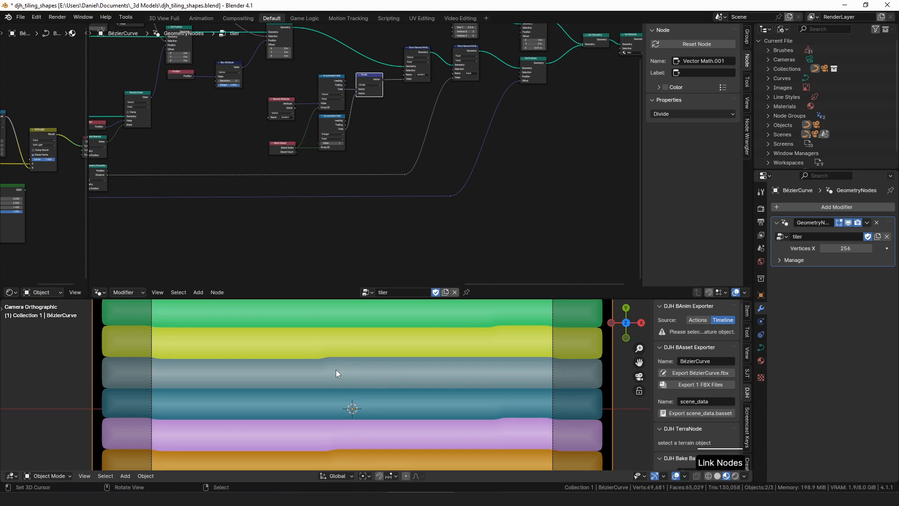
Inspect the strip curves in Edit Mode, set the tiler modifier's Vertices X to 512 and return to Object Mode.
key(Tab)
scroll(472, 336, down, 3)
scroll(405, 374, down, 3)
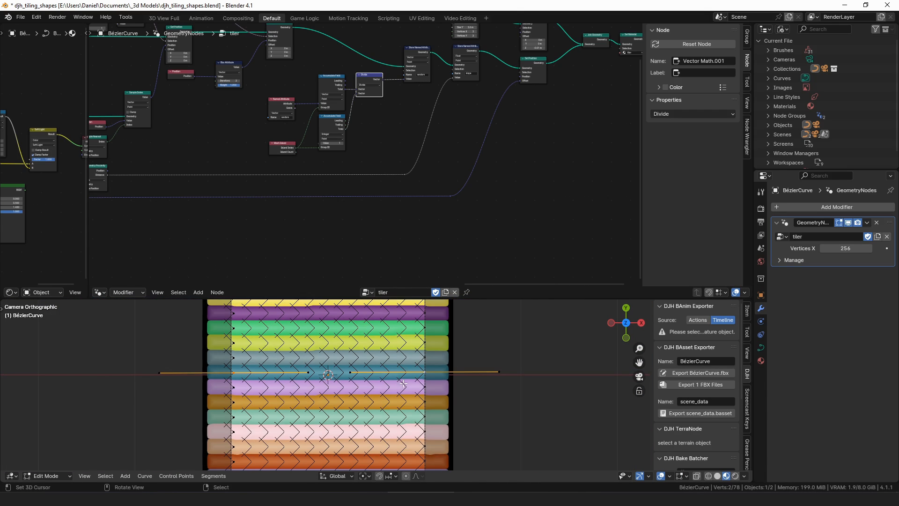
scroll(405, 373, up, 2)
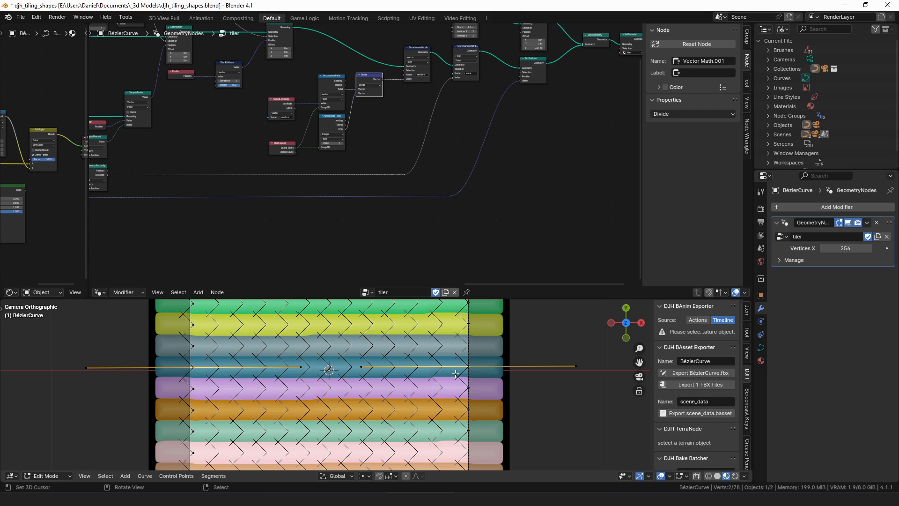
shift+middle_drag(455, 373, 443, 402)
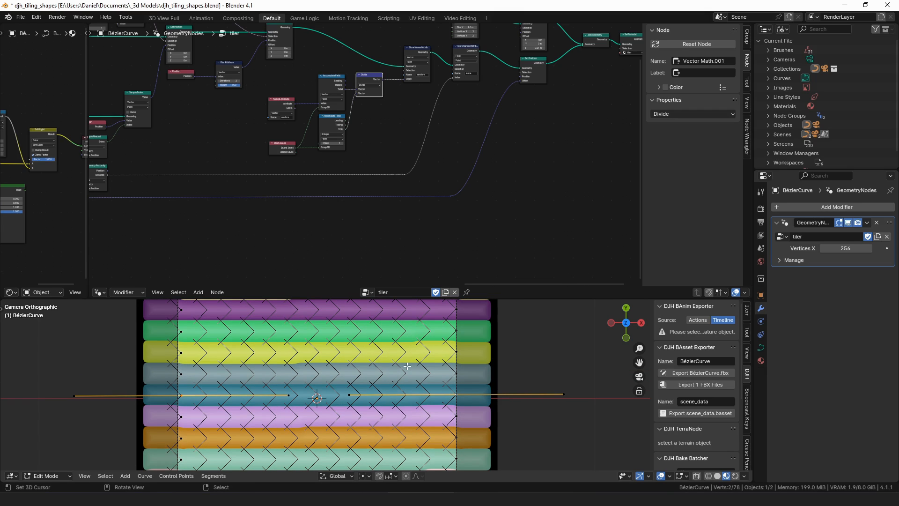
click(852, 248)
text(512)
key(Return)
scroll(342, 384, down, 3)
shift+middle_drag(388, 388, 407, 387)
key(Tab)
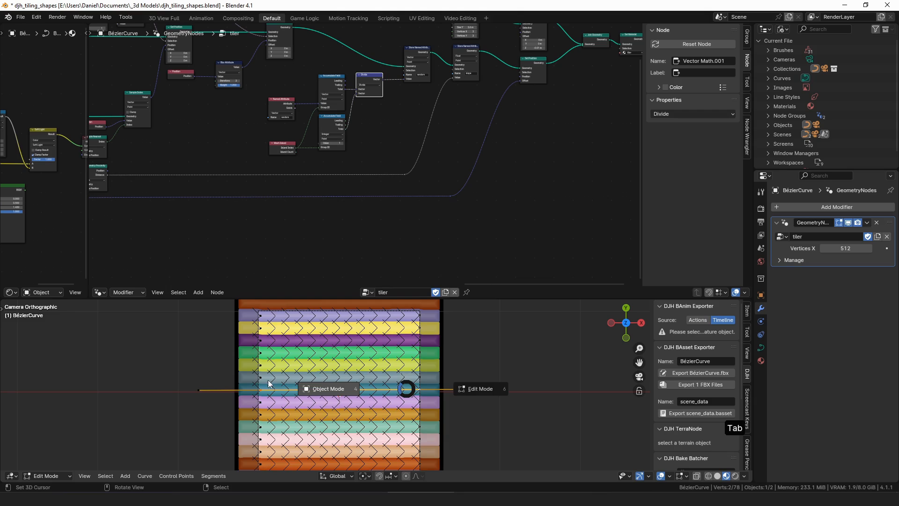
Circle the tiler tree's opening nodes, from Group Input to Capture Attribute, with an annotation and undo it.
middle_drag(295, 150, 457, 211)
ctrl+middle_drag(458, 210, 458, 201)
mouse_move(502, 239)
mouse_down()
mouse_move(526, 90)
mouse_move(450, 245)
mouse_up()
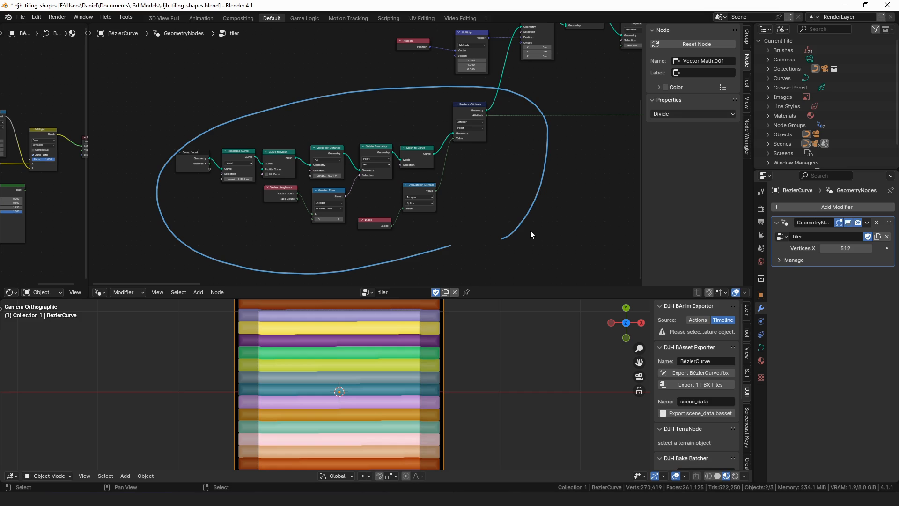
key(ctrl+z)
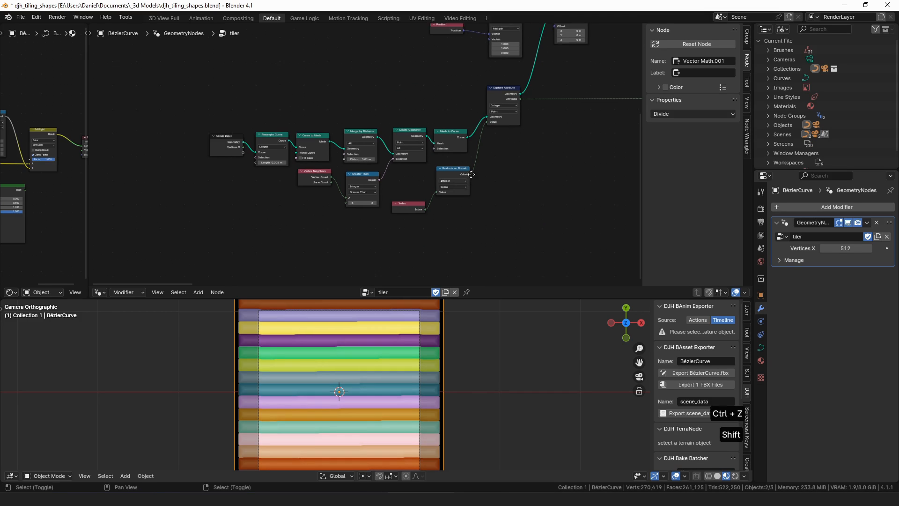
Preview the Group Input node's output and check the original curves in Edit Mode.
scroll(253, 199, up, 3)
ctrl+shift+click(143, 114)
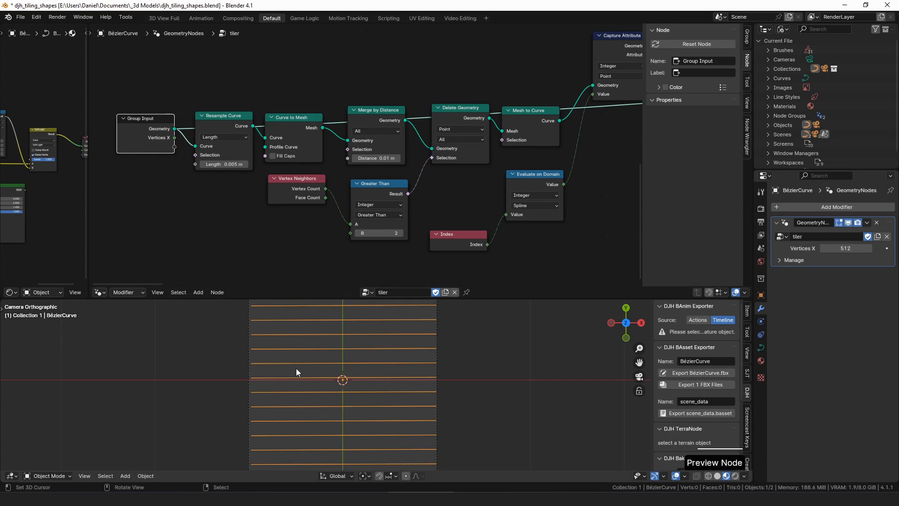
key(Tab)
key(Tab)
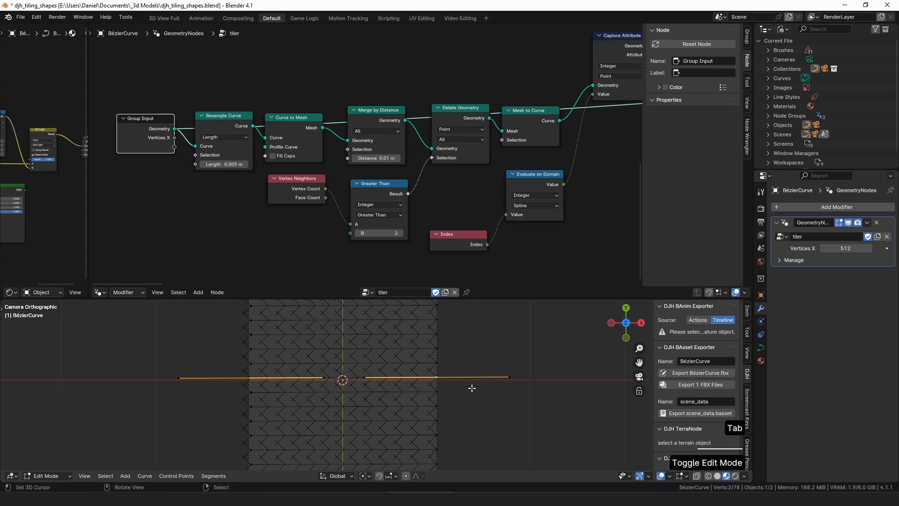
Preview the Resample Curve, Curve to Mesh and Merge by Distance nodes in turn.
ctrl+shift+click(230, 121)
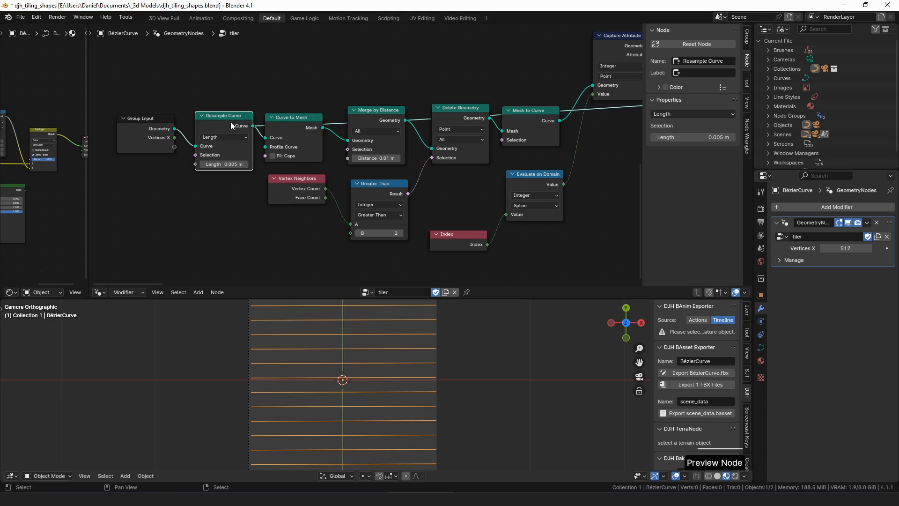
scroll(315, 358, up, 4)
scroll(170, 168, up, 2)
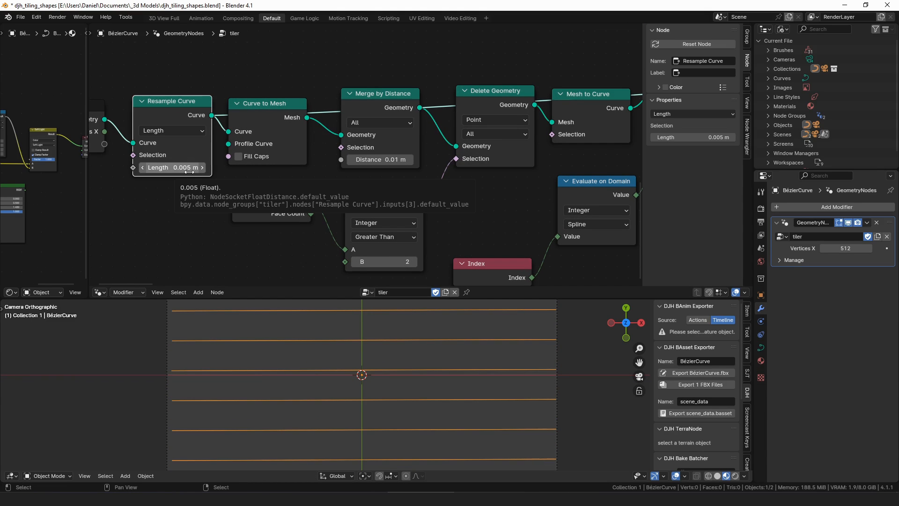
ctrl+shift+click(270, 107)
drag(271, 106, 274, 97)
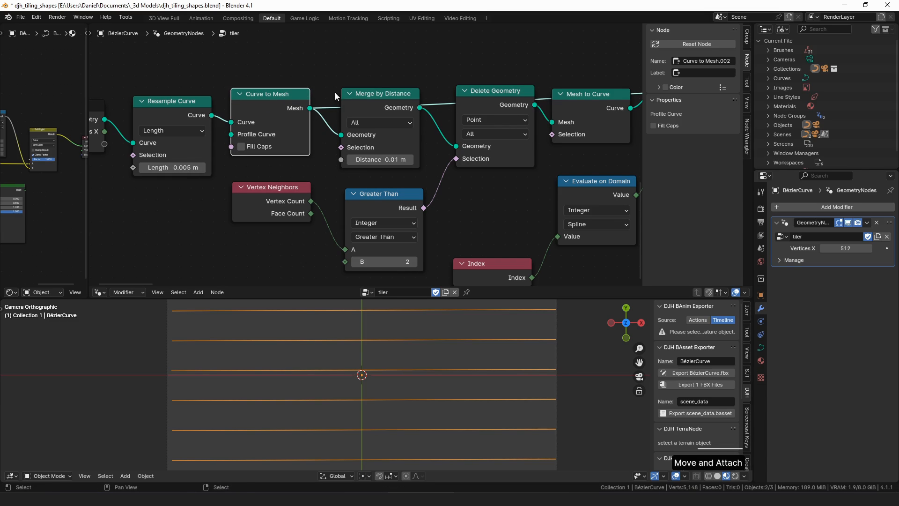
alt+shift+click(387, 100)
scroll(365, 155, down, 2)
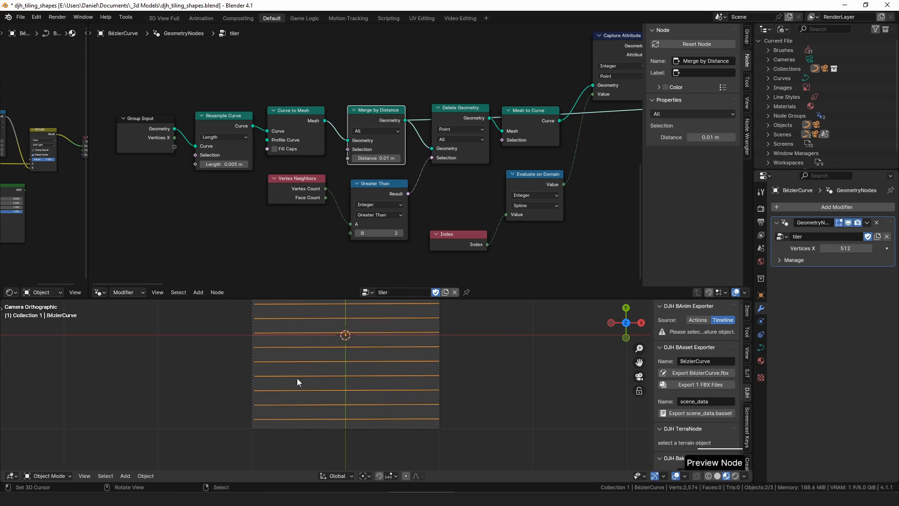
In Edit Mode, move the end point of the strip curve near the origin about 0.28 m down so it crosses its neighbour, then return to Object Mode.
key(Tab)
right_click(447, 335)
key(g)
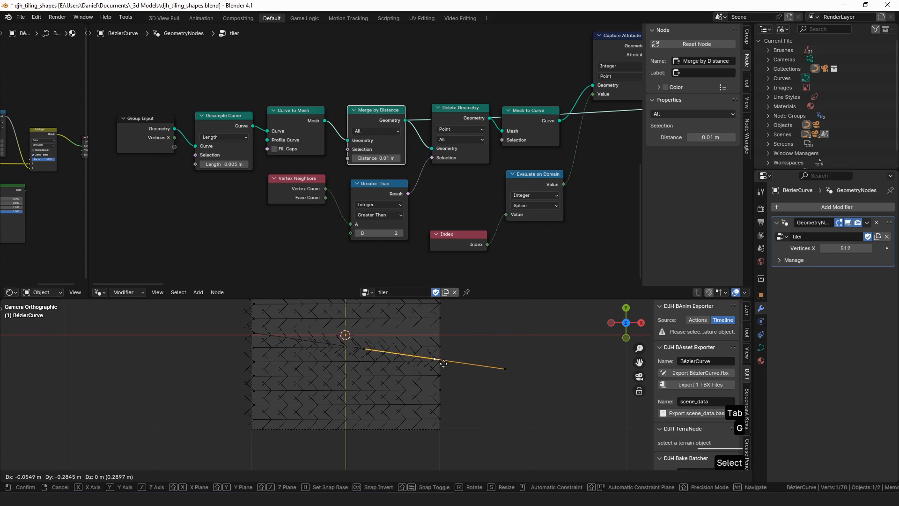
click(442, 362)
key(Tab)
Trace the slanted crossing curve with annotation strokes and mark its two ends.
scroll(413, 375, up, 7)
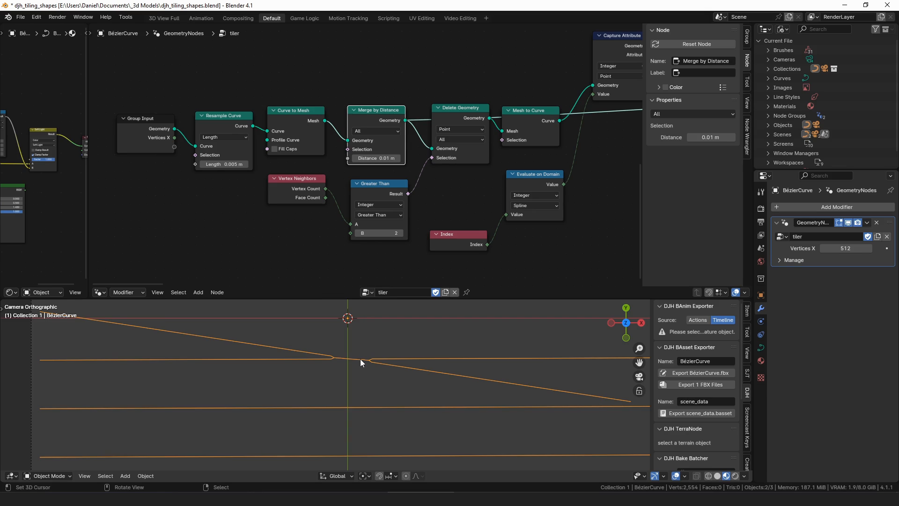
scroll(336, 362, down, 1)
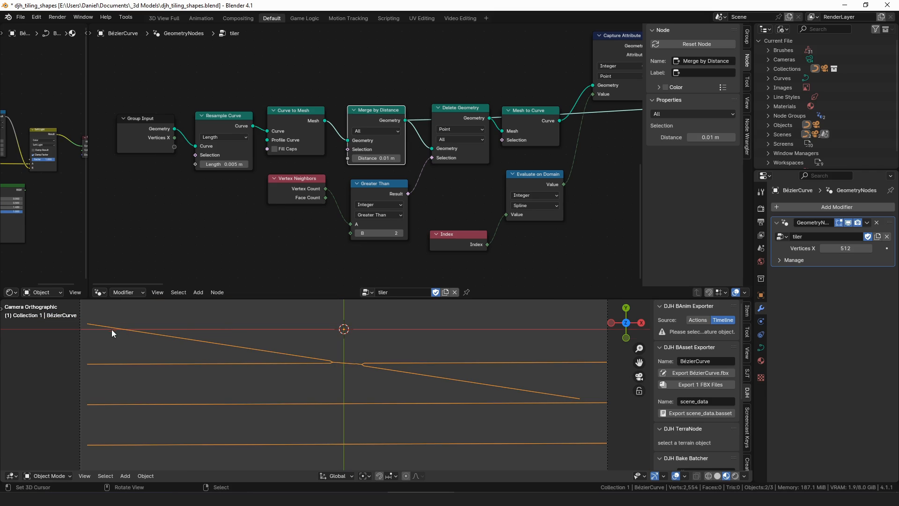
scroll(157, 342, down, 1)
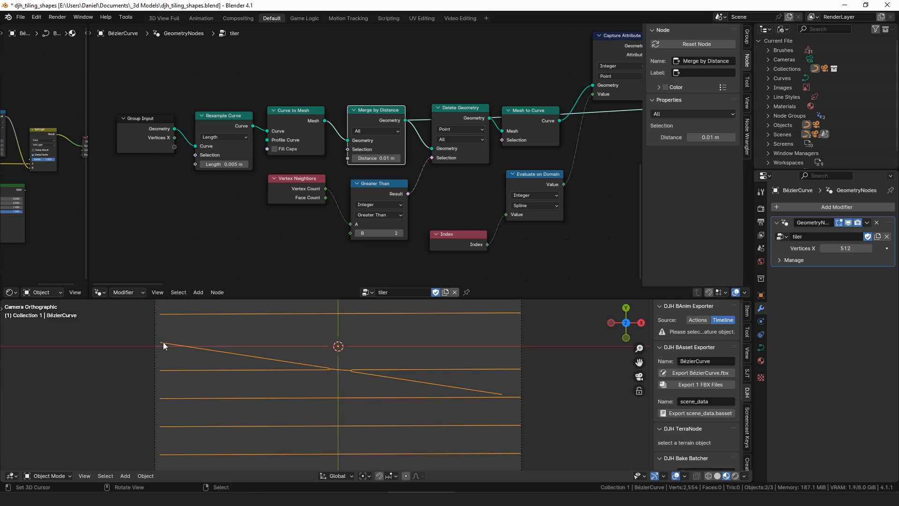
key(d)
drag(161, 341, 506, 391)
mouse_move(233, 336)
mouse_down()
mouse_move(203, 347)
mouse_move(220, 335)
mouse_up()
mouse_move(450, 390)
mouse_down()
mouse_move(477, 396)
mouse_move(448, 387)
mouse_up()
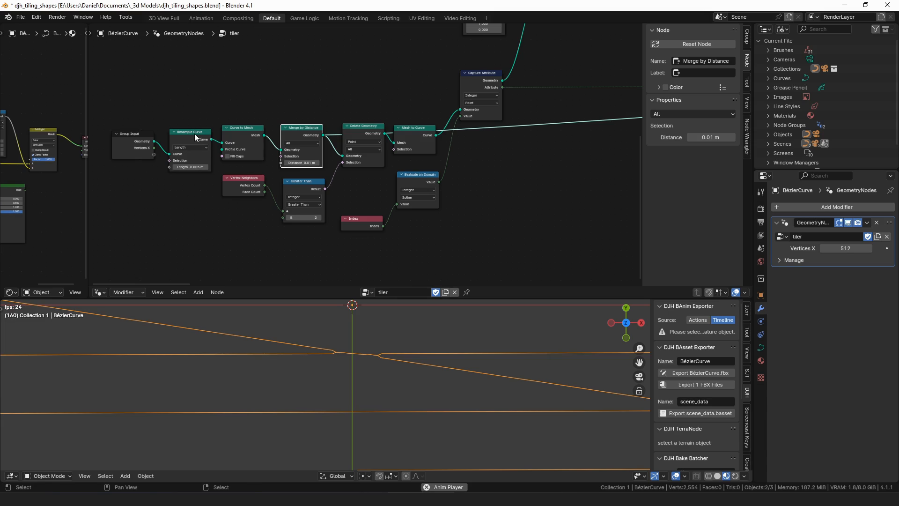
Compare the curve crossing through the Resample Curve, Curve to Mesh and Merge by Distance previews.
alt+shift+click(191, 133)
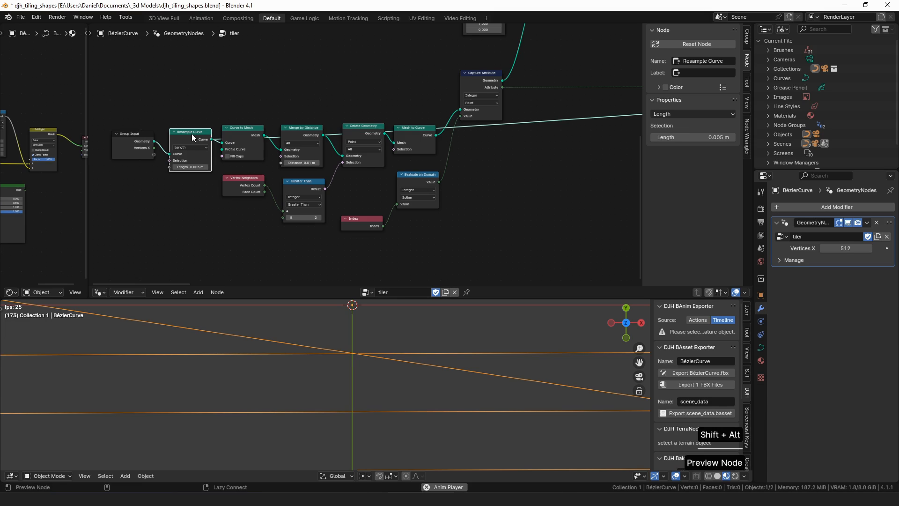
alt+shift+click(237, 133)
alt+shift+click(294, 131)
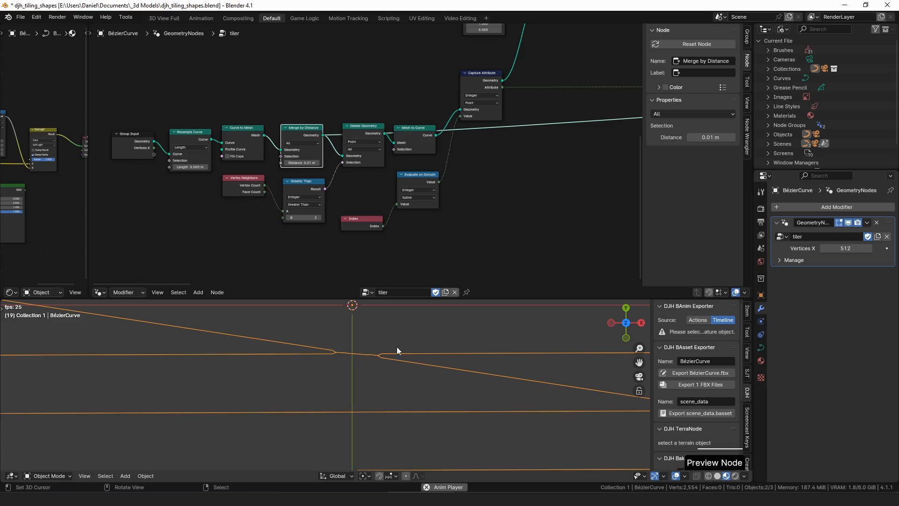
Compare the crossing before and after Delete Geometry, and preview the Mesh to Curve node.
alt+shift+click(363, 127)
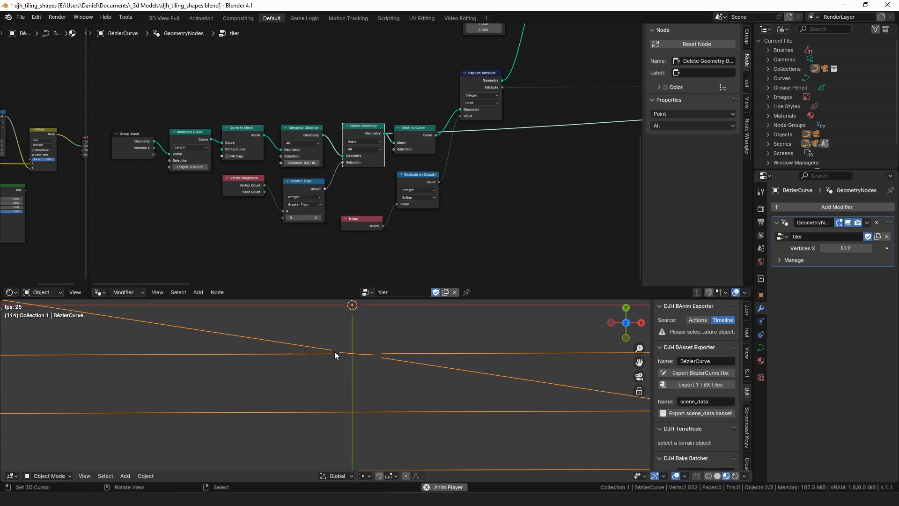
alt+shift+click(296, 128)
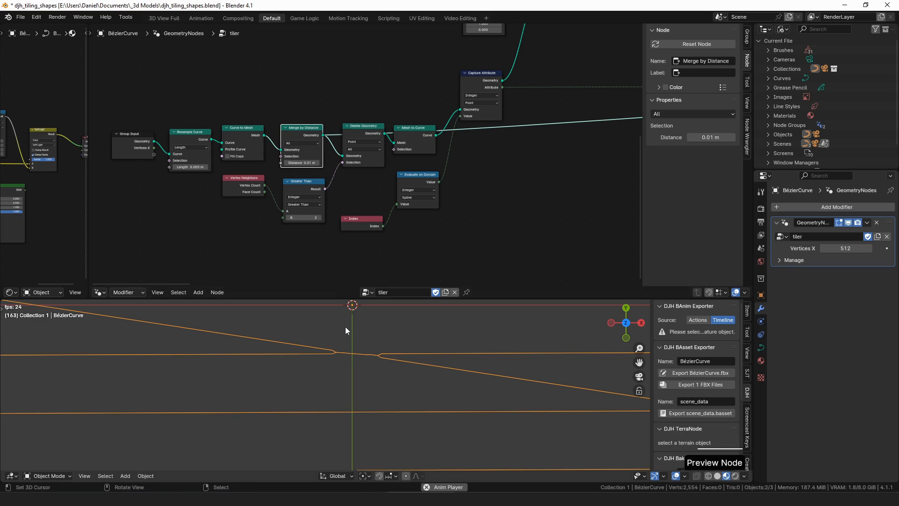
alt+shift+click(352, 137)
alt+shift+click(416, 131)
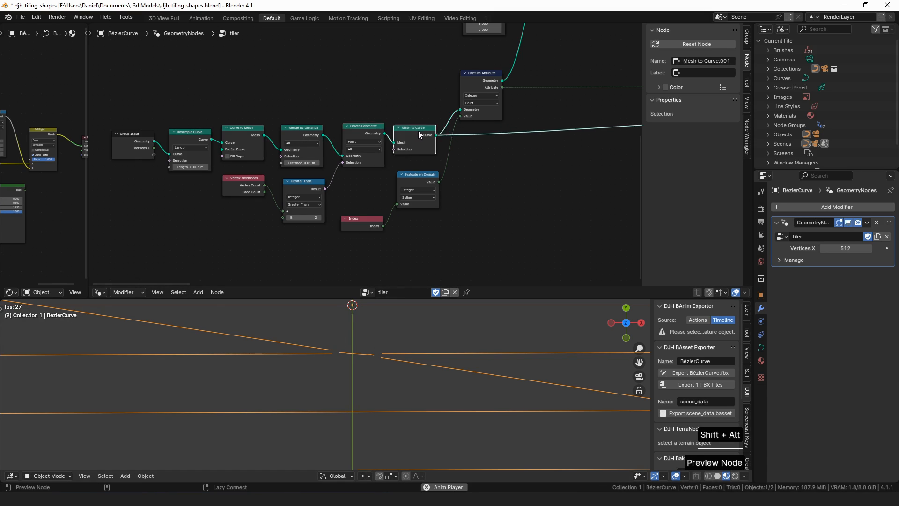
drag(419, 133, 421, 132)
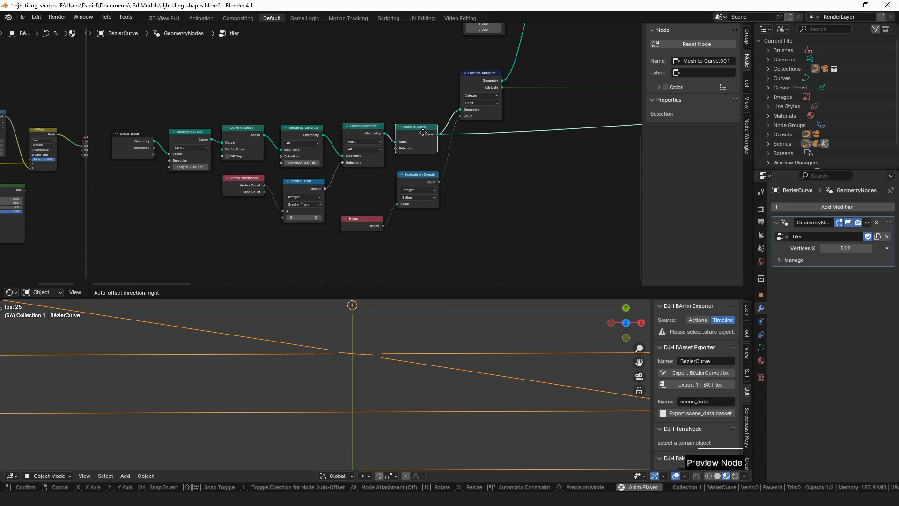
drag(420, 131, 420, 131)
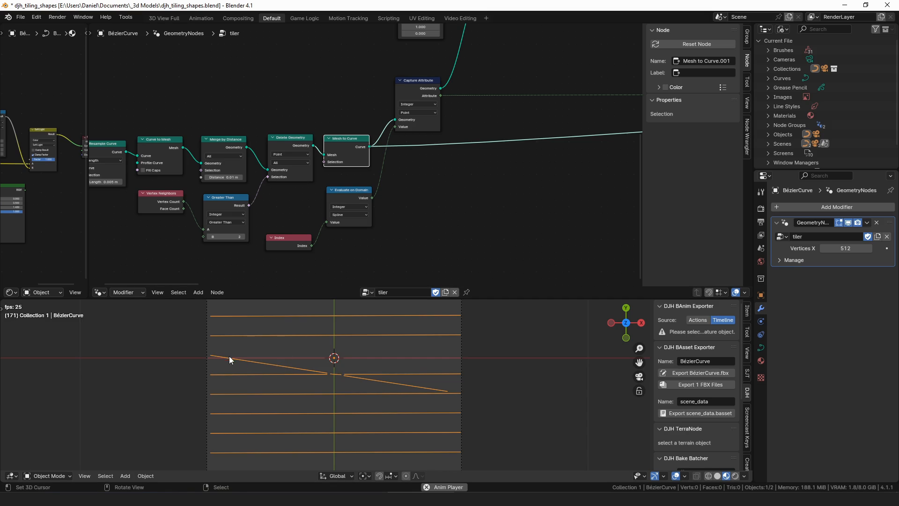
Move the Index and Evaluate on Domain nodes up closer to the geometry chain and preview the Capture Attribute node.
drag(290, 238, 293, 197)
scroll(343, 211, up, 6)
drag(350, 213, 353, 201)
middle_drag(427, 75, 388, 141)
drag(397, 118, 403, 119)
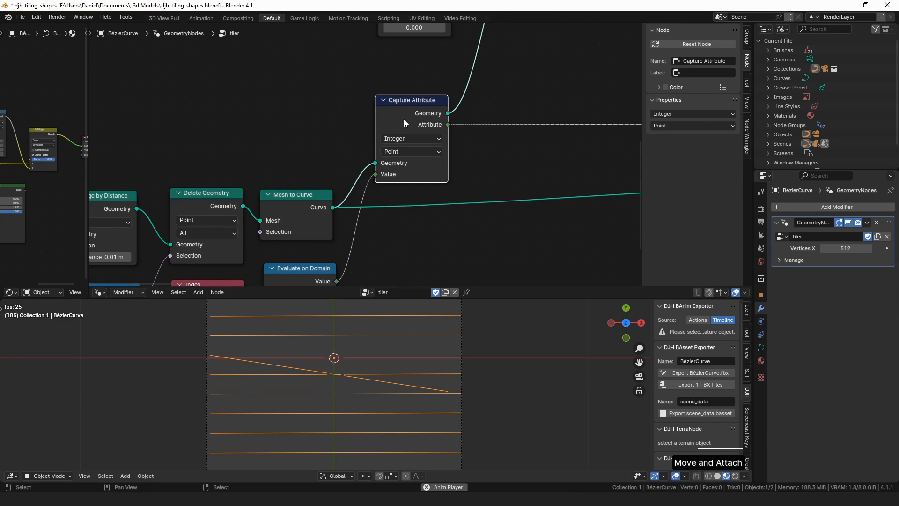
scroll(402, 118, down, 2)
ctrl+shift+click(415, 130)
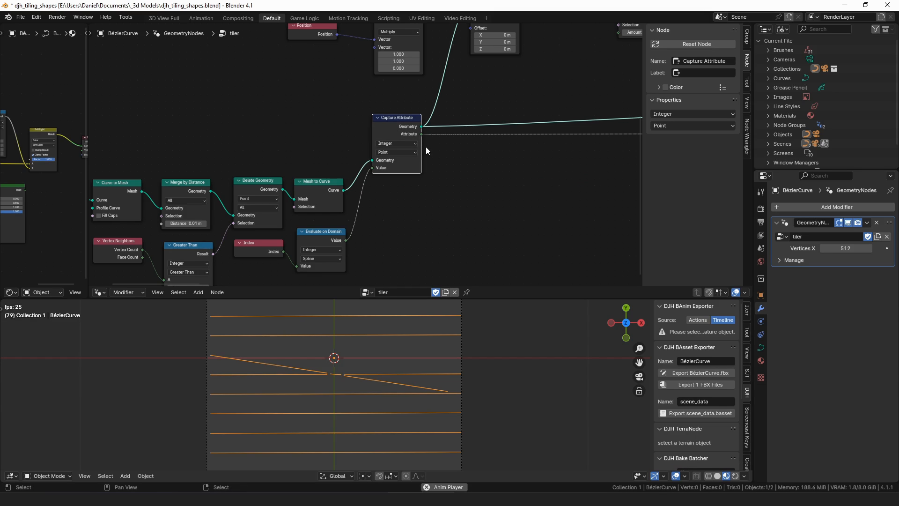
Preview the Set Position node after Capture Attribute and examine the Multiply node feeding its Position from a tilted view.
middle_drag(452, 90, 393, 172)
middle_drag(285, 129, 231, 151)
alt+shift+click(381, 100)
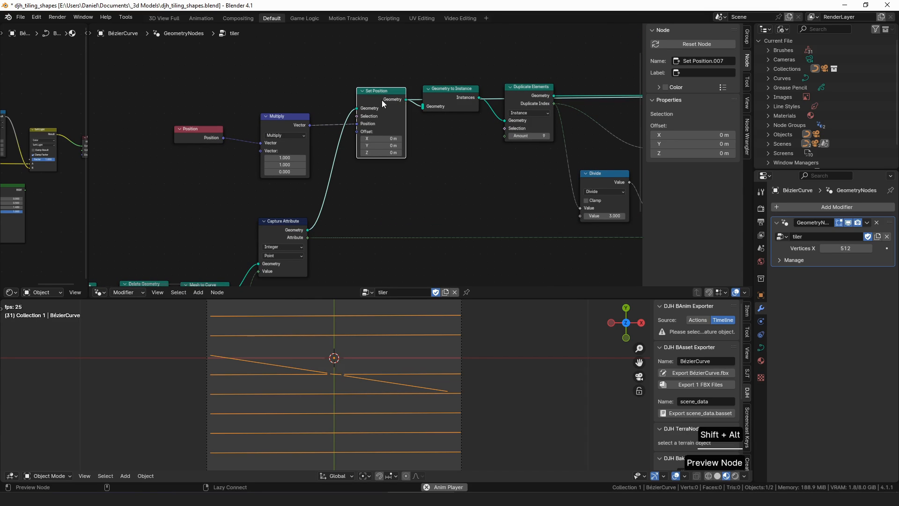
drag(279, 125, 275, 130)
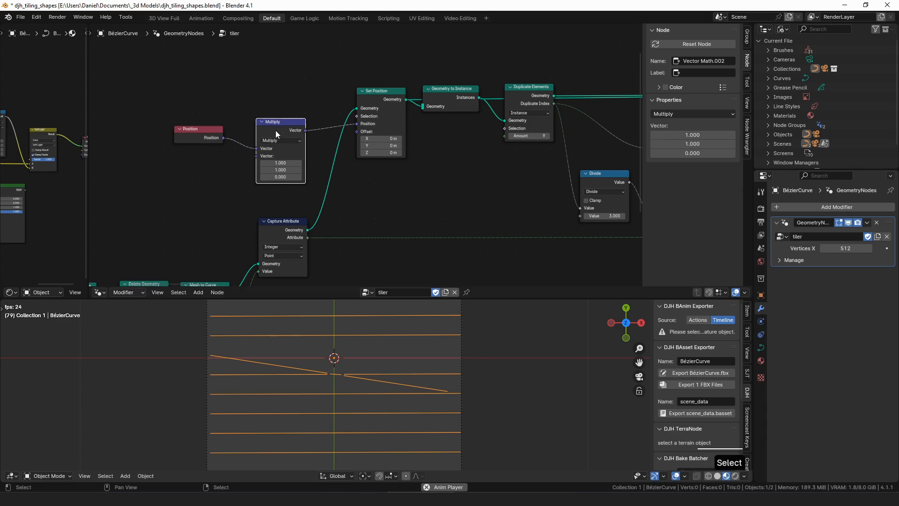
middle_drag(341, 390, 407, 368)
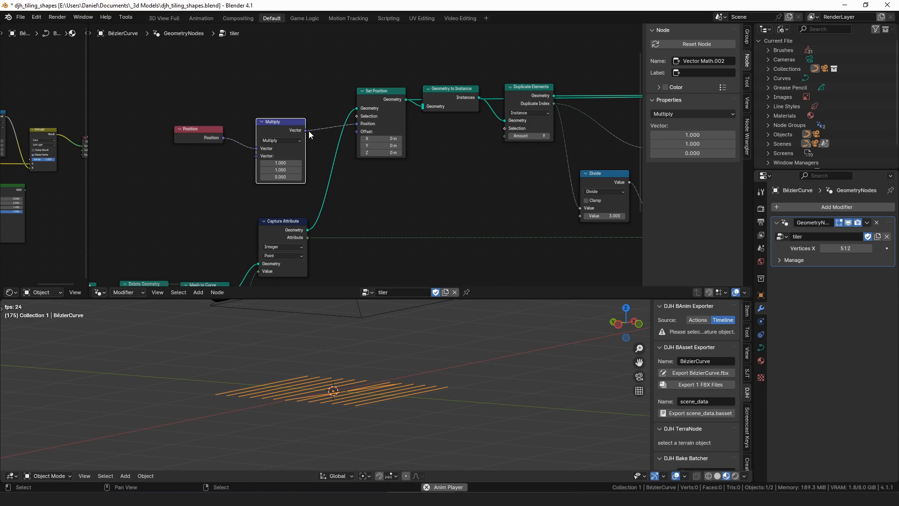
Preview Capture Attribute again and raise the whole slanted curve above the other strips in Edit Mode, returning to Object Mode.
alt+shift+click(305, 255)
key(Tab)
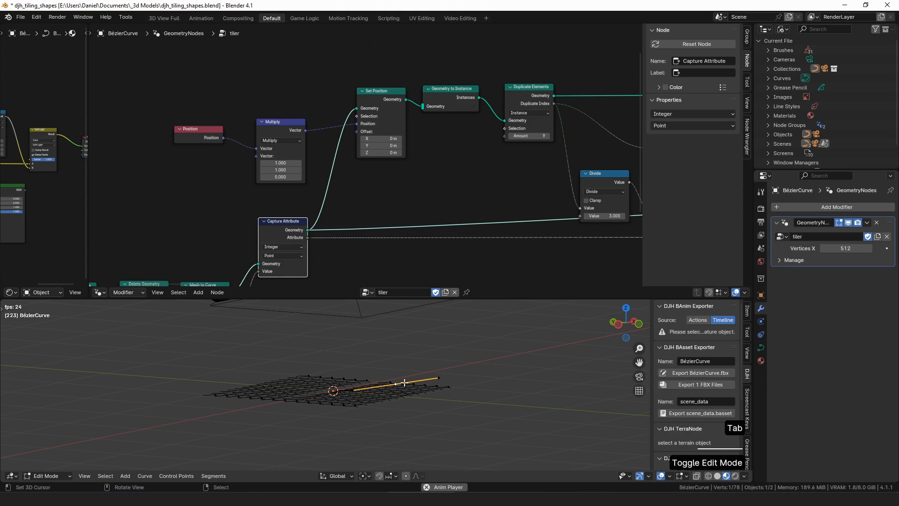
key(ctrl+l)
key(g)
click(422, 360)
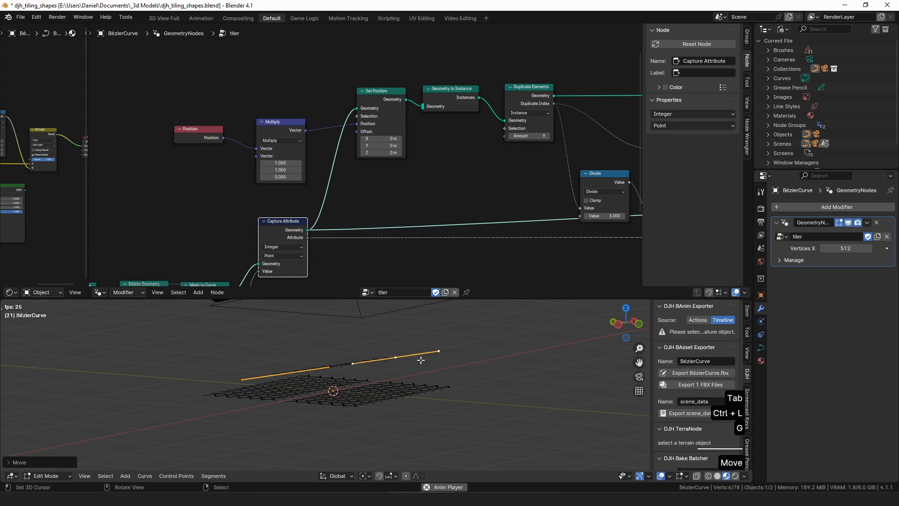
key(Tab)
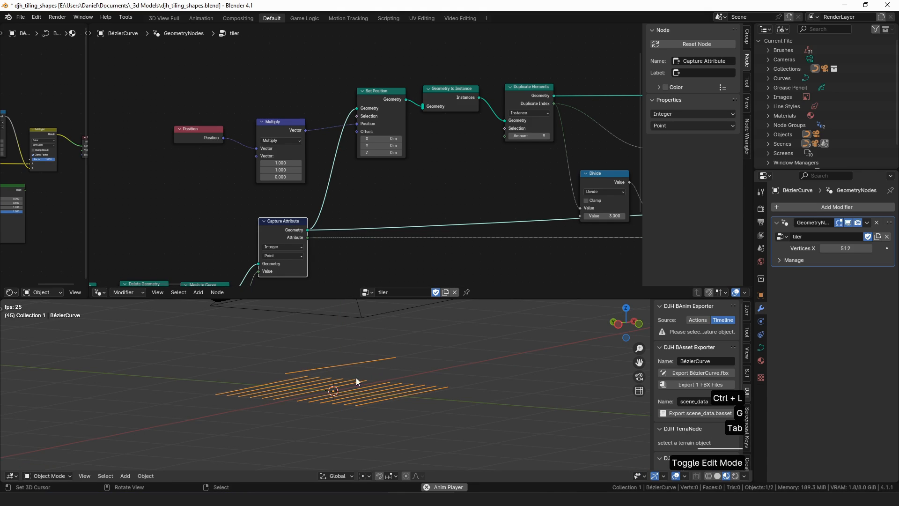
Preview the flattening Set Position node, followed by the Geometry to Instance node.
alt+shift+click(382, 97)
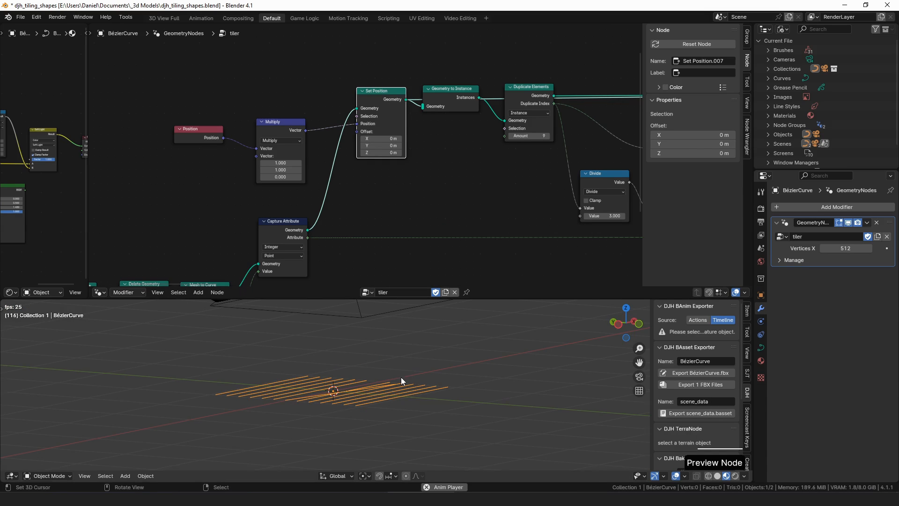
middle_drag(401, 378, 412, 338)
alt+shift+click(452, 95)
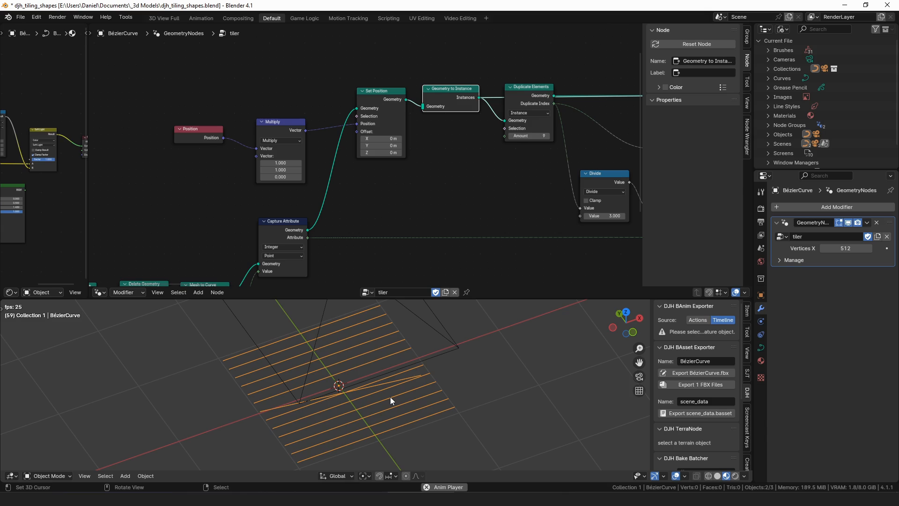
middle_drag(489, 123, 373, 133)
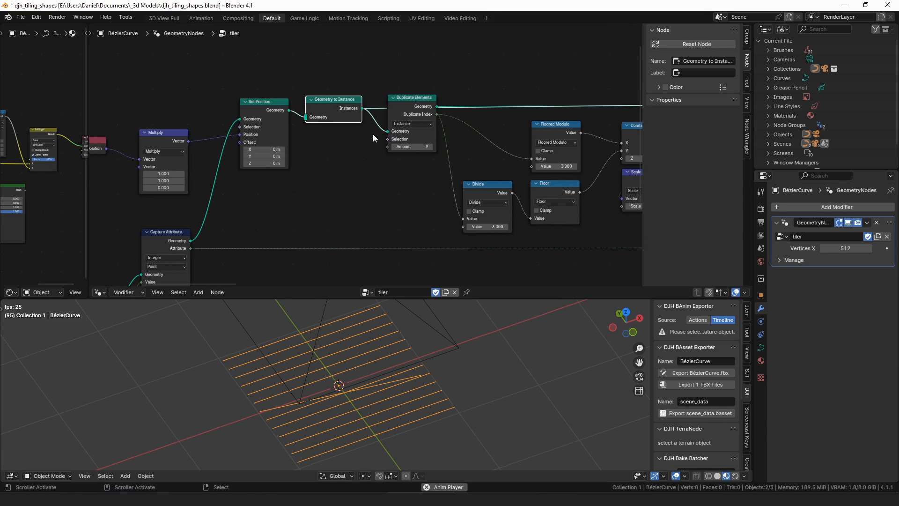
Preview the Duplicate Elements node and check its domain options, keeping Instance.
ctrl+shift+click(411, 102)
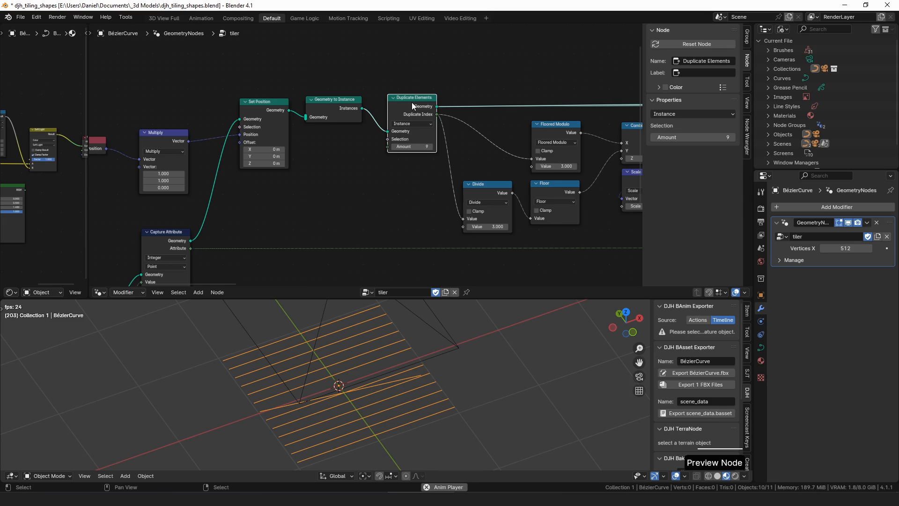
click(418, 124)
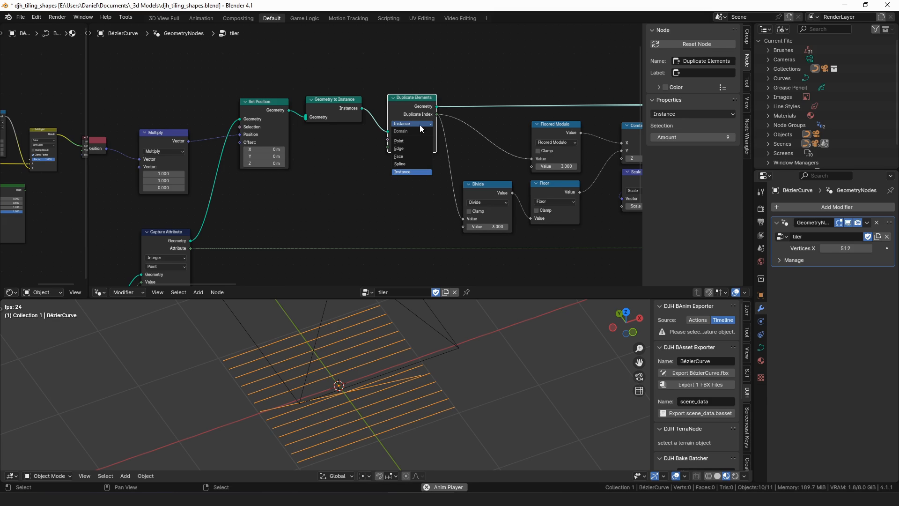
click(411, 171)
middle_drag(426, 125, 355, 133)
drag(342, 116, 338, 115)
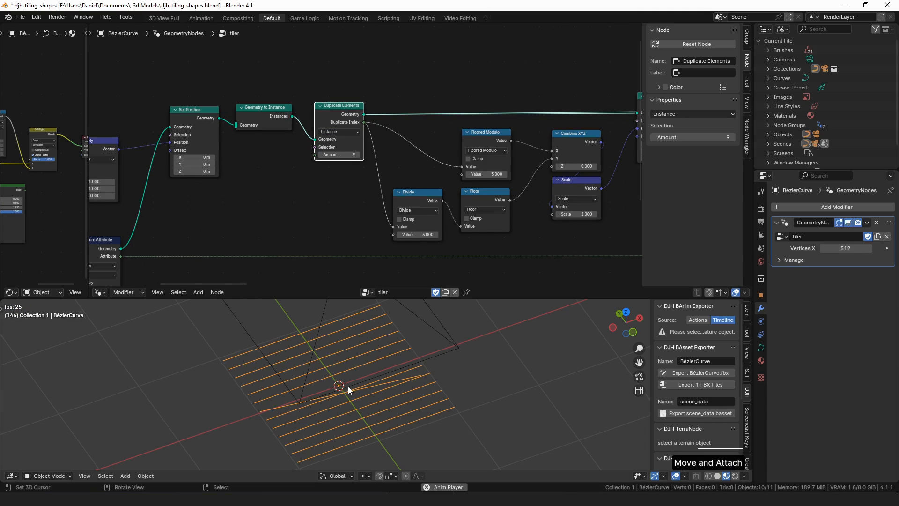
From the top view, sketch annotation strokes around the curve tile to indicate where the duplicates go.
key(KP_7)
scroll(362, 386, down, 7)
key(d)
mouse_move(291, 368)
mouse_down()
mouse_move(372, 364)
mouse_move(371, 401)
mouse_move(330, 412)
mouse_move(299, 396)
mouse_up()
drag(290, 434, 385, 445)
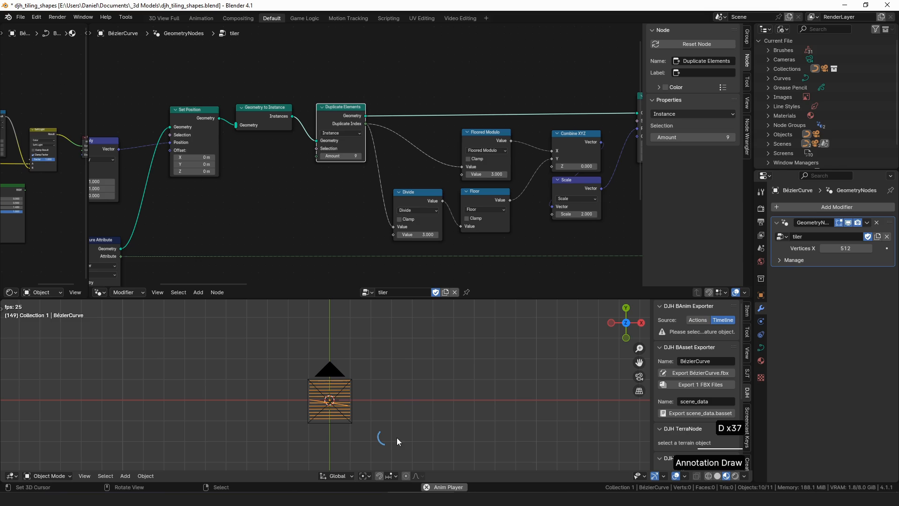
Preview the Set Position node that offsets the duplicated instances into a grid.
scroll(672, 379, down, 4)
drag(216, 122, 216, 117)
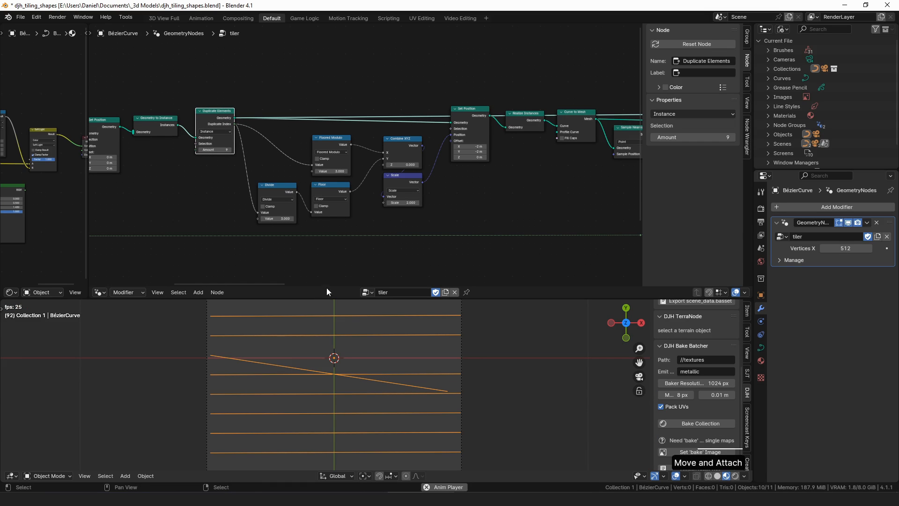
alt+shift+click(474, 114)
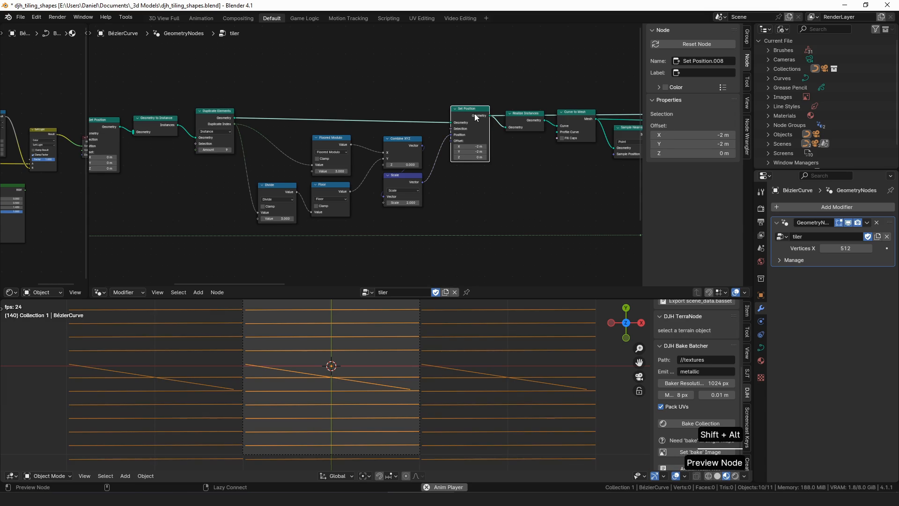
Examine the nodes computing the instance positions: Floored Modulo, Divide, Floor, Combine XYZ and Scale.
middle_drag(409, 172, 379, 191)
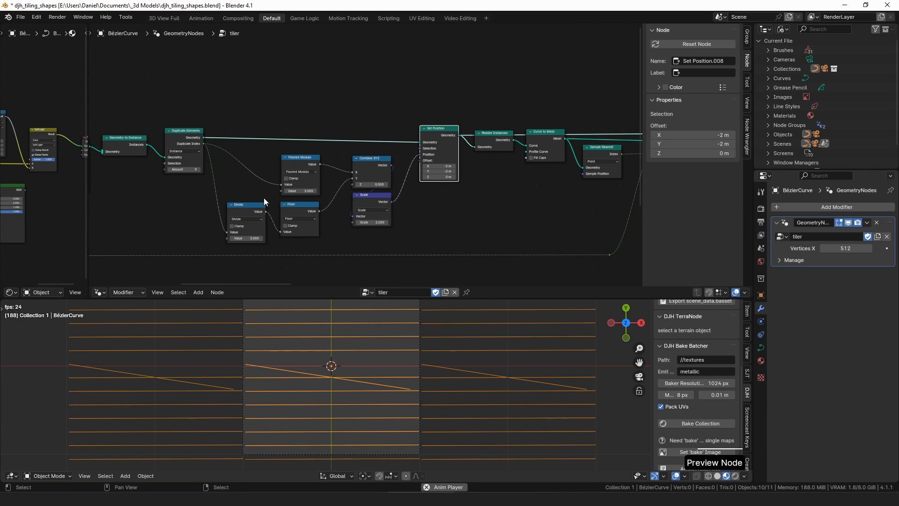
scroll(263, 198, up, 1)
drag(161, 141, 273, 161)
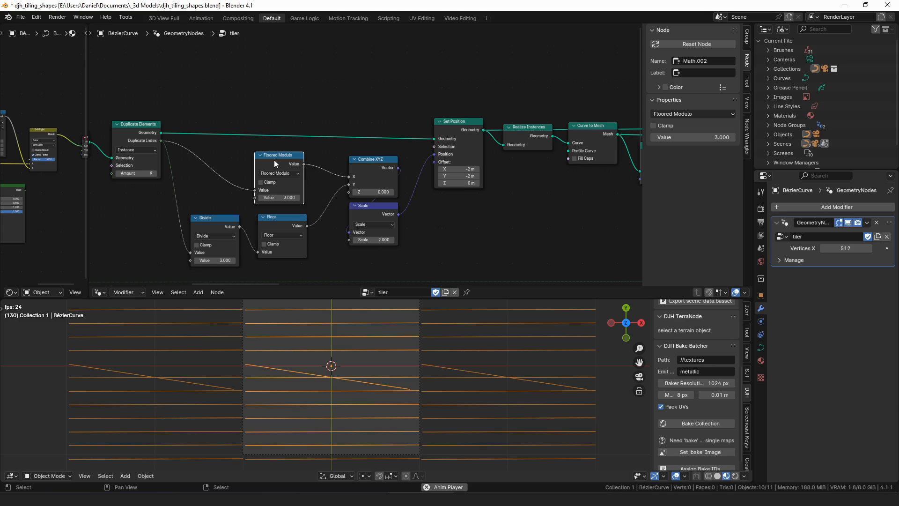
scroll(274, 164, down, 3)
drag(211, 181, 208, 185)
drag(274, 182, 272, 184)
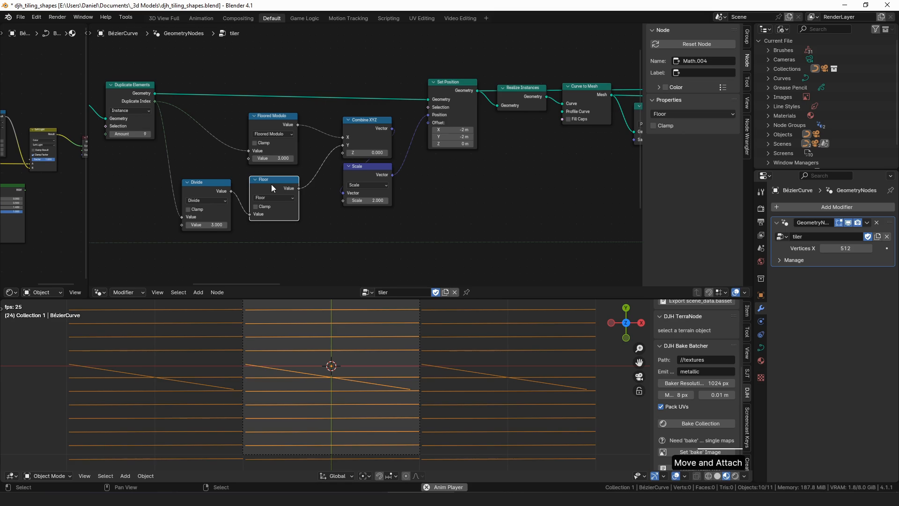
middle_drag(361, 130, 330, 136)
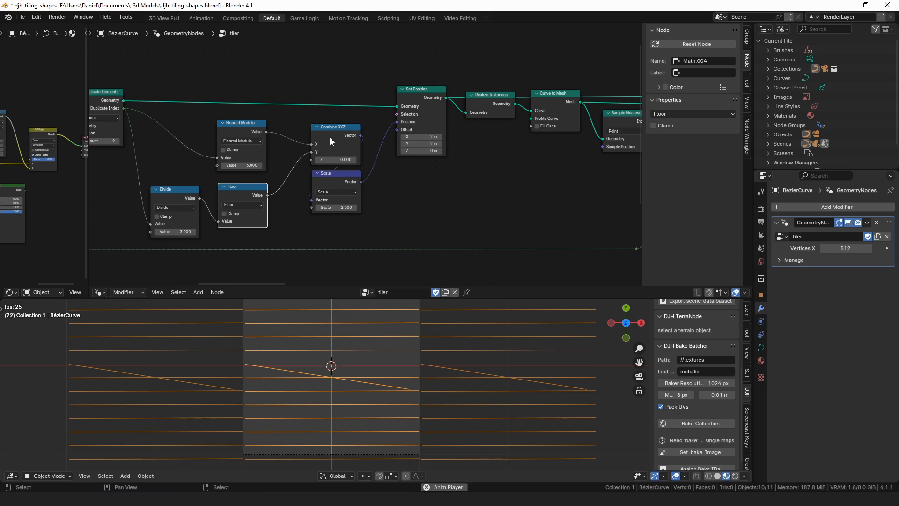
mouse_move(311, 143)
mouse_down()
mouse_move(288, 135)
mouse_move(311, 143)
mouse_up()
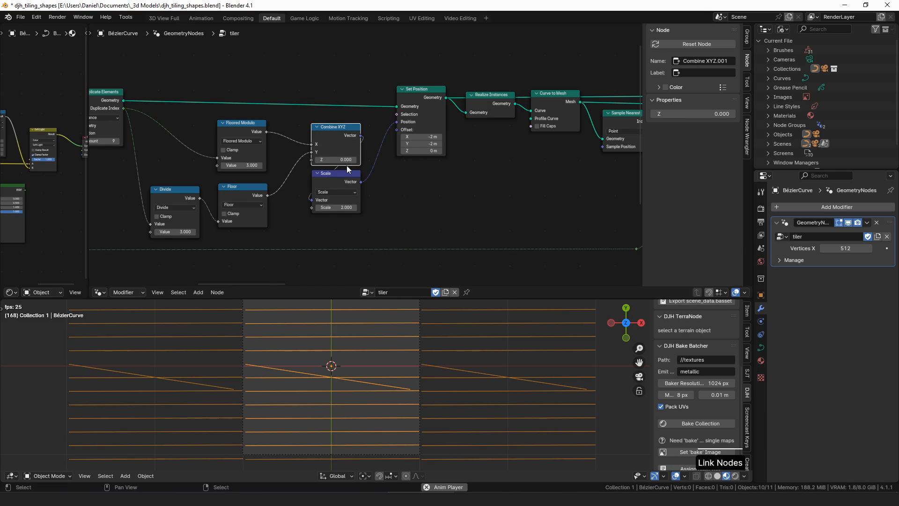
middle_drag(327, 142, 274, 141)
drag(287, 182, 285, 179)
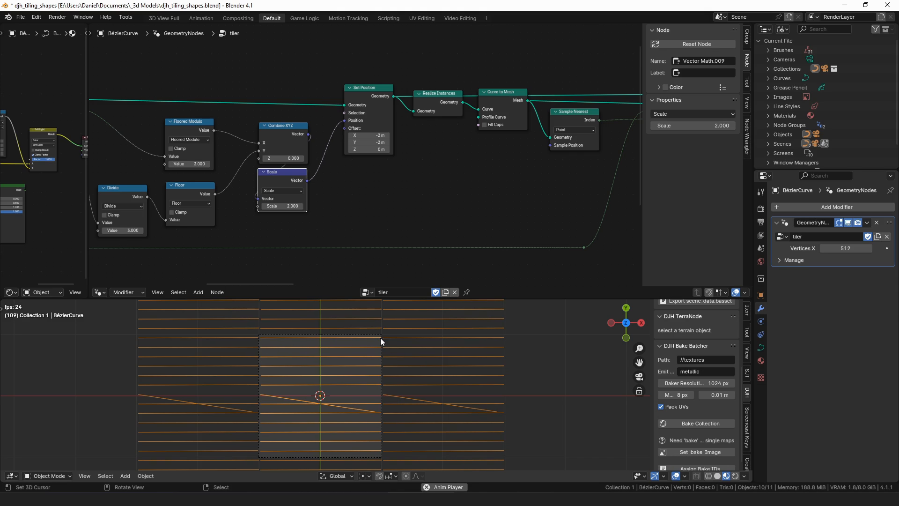
Set the X and Y offsets of the duplicates' Set Position node to 0 m.
middle_drag(374, 135, 363, 147)
drag(367, 139, 351, 146)
scroll(375, 126, up, 1)
text(0)
key(Return)
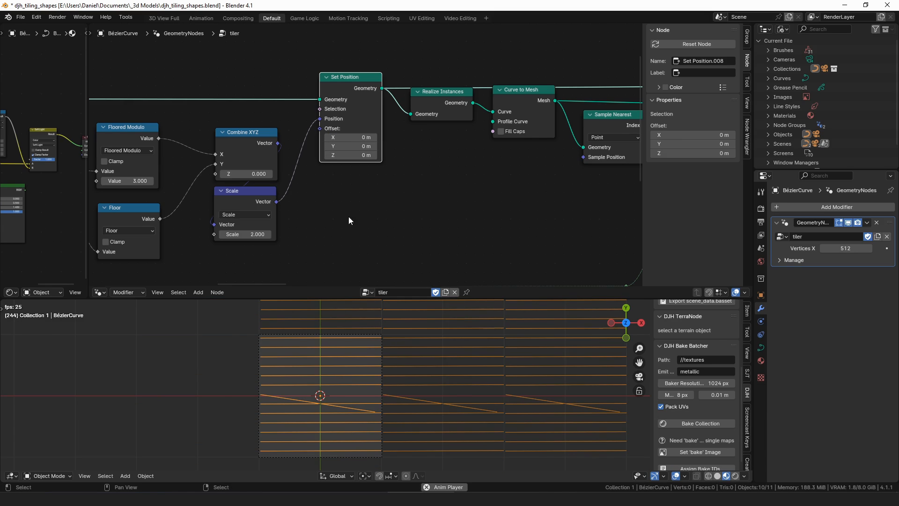
Set the Set Position node's X and Y offsets back to -2 m, trying 2 m first.
double_click(356, 137)
text(2)
key(Return)
double_click(354, 138)
text(-2)
key(Return)
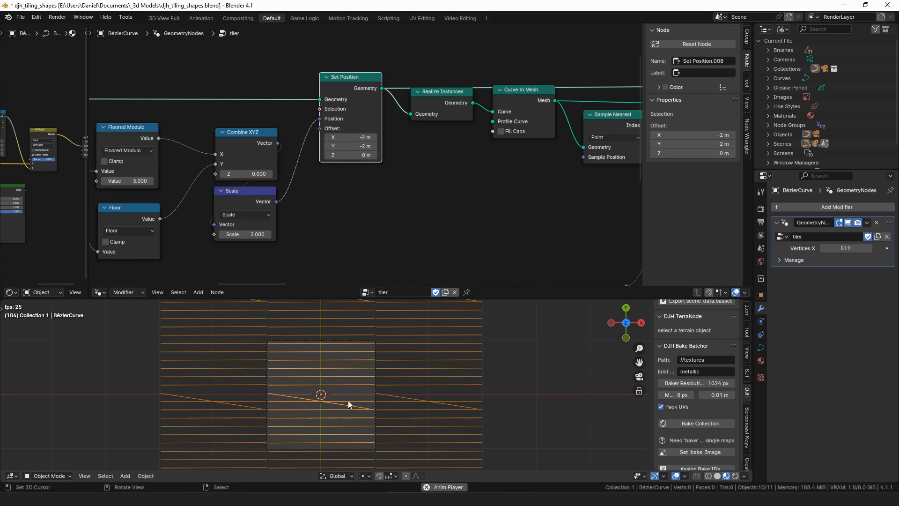
Preview the Realize Instances node that follows the grid's Set Position node.
middle_drag(419, 108, 374, 126)
drag(312, 96, 312, 92)
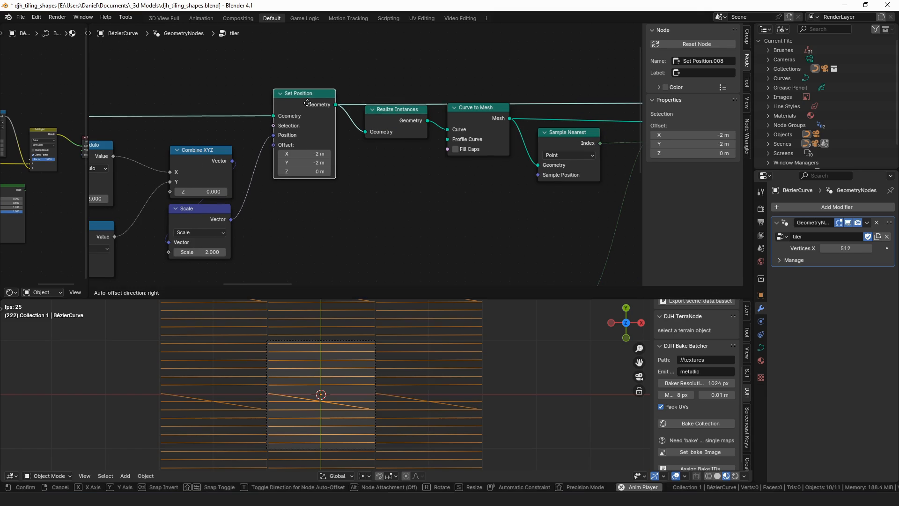
alt+shift+click(401, 121)
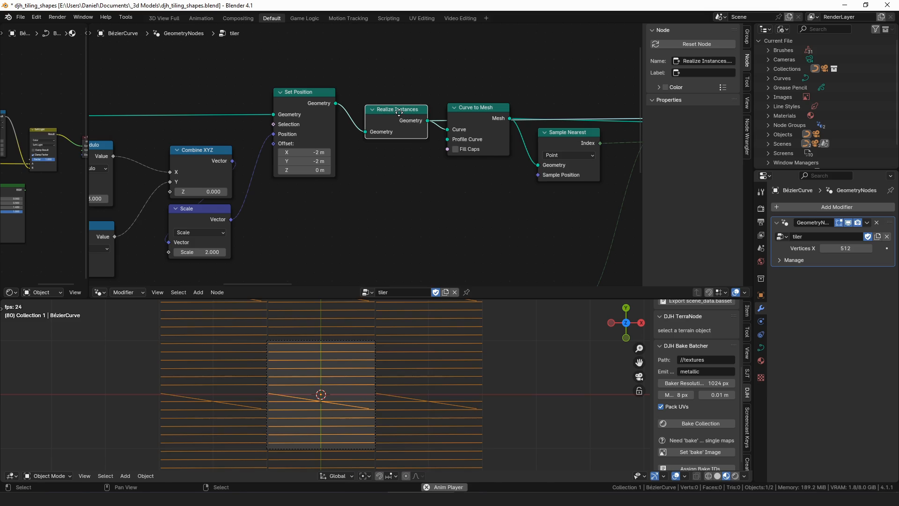
drag(399, 118, 386, 96)
Preview the Curve to Mesh node.
scroll(449, 115, down, 2)
scroll(449, 113, down, 1)
middle_drag(450, 113, 344, 109)
drag(348, 119, 343, 120)
scroll(291, 129, up, 2)
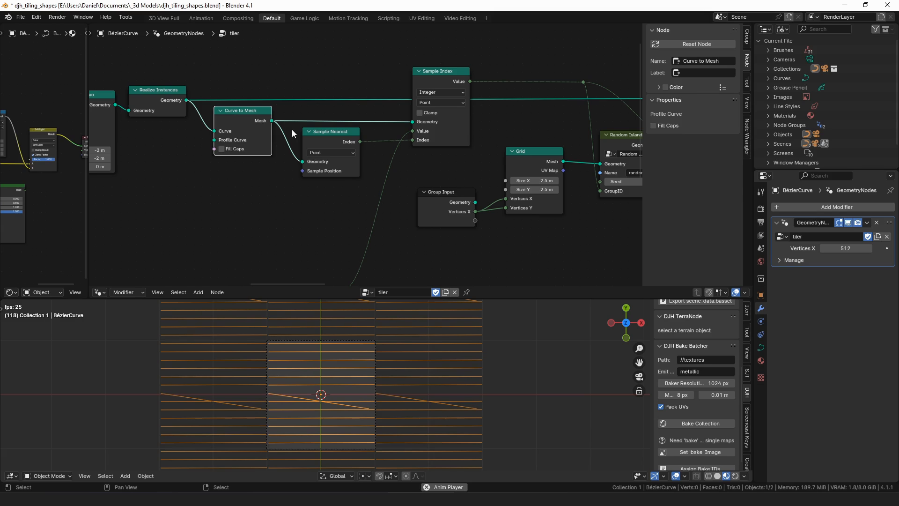
alt+shift+click(245, 115)
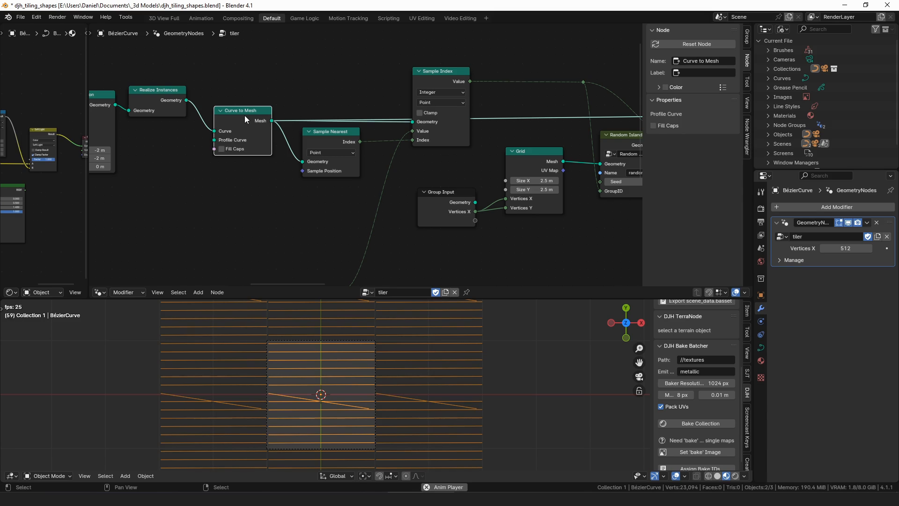
Examine the Sample Nearest and Sample Index nodes that follow Curve to Mesh.
mouse_move(315, 139)
mouse_down()
mouse_move(315, 149)
mouse_move(309, 136)
mouse_up()
middle_drag(309, 136, 252, 158)
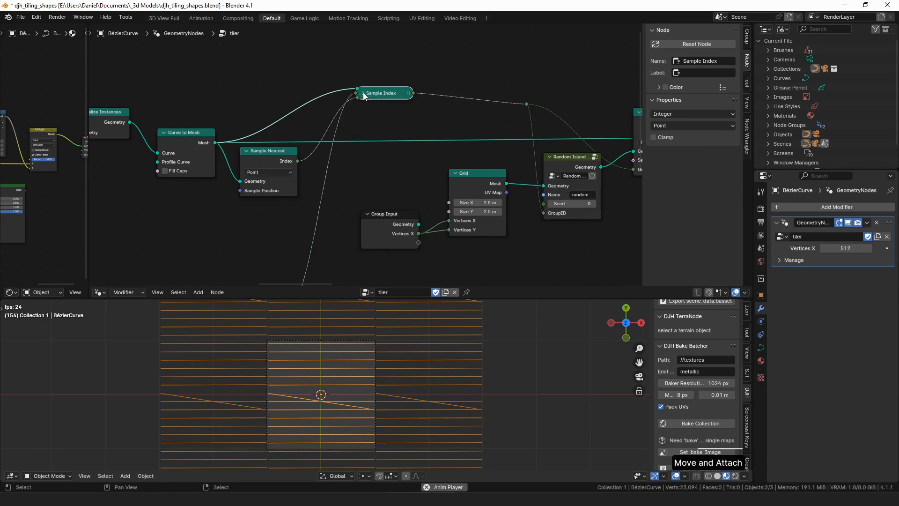
mouse_move(364, 92)
mouse_down()
mouse_move(374, 76)
mouse_move(370, 89)
mouse_up()
drag(268, 165, 276, 164)
middle_drag(390, 173, 338, 152)
drag(328, 74, 325, 77)
scroll(401, 144, down, 4)
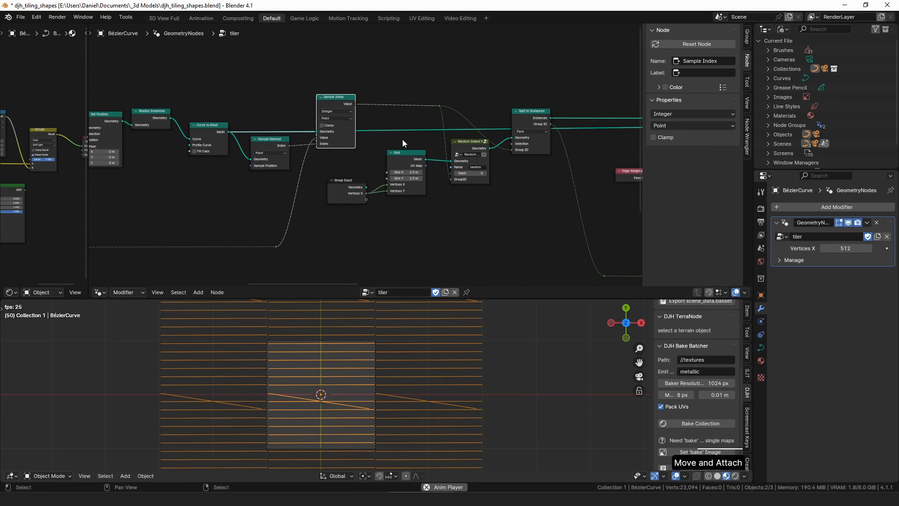
middle_drag(445, 151, 286, 202)
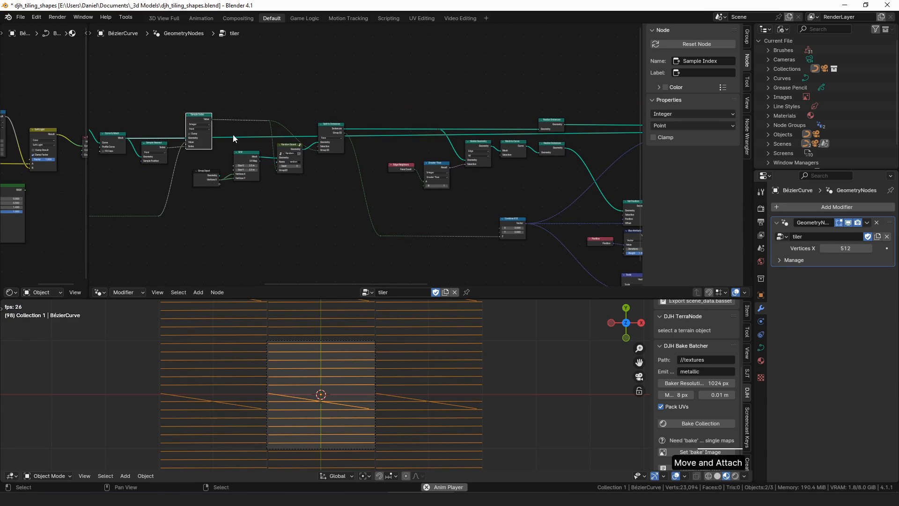
Preview the Grid node and check its size and vertex count inputs.
alt+shift+click(255, 159)
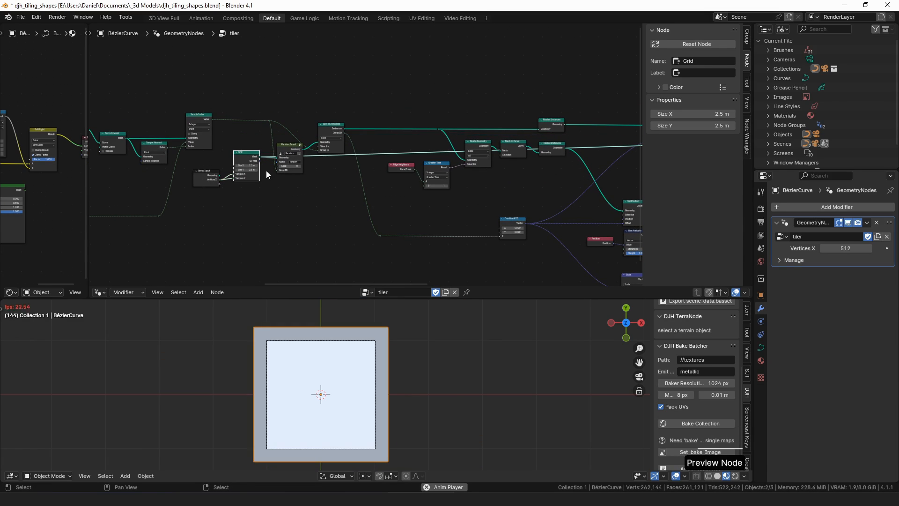
middle_drag(273, 194, 393, 145)
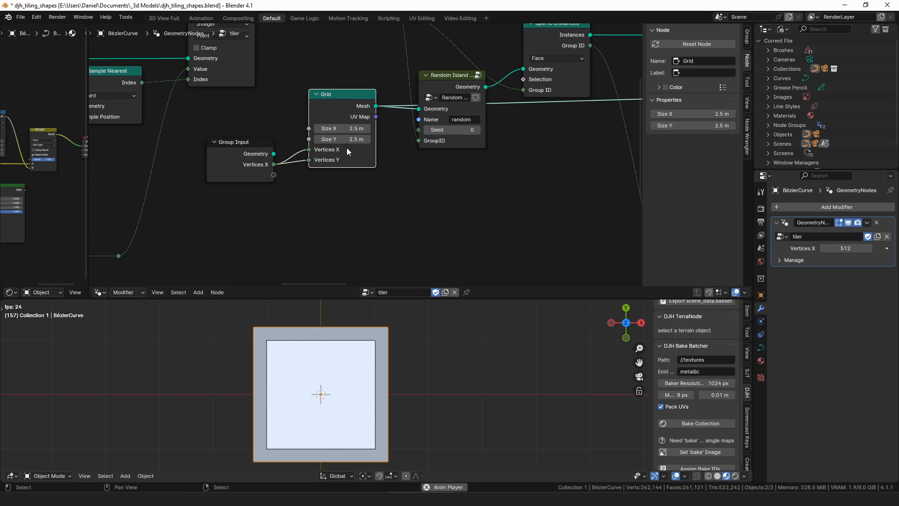
middle_drag(417, 86, 342, 114)
drag(352, 114, 344, 118)
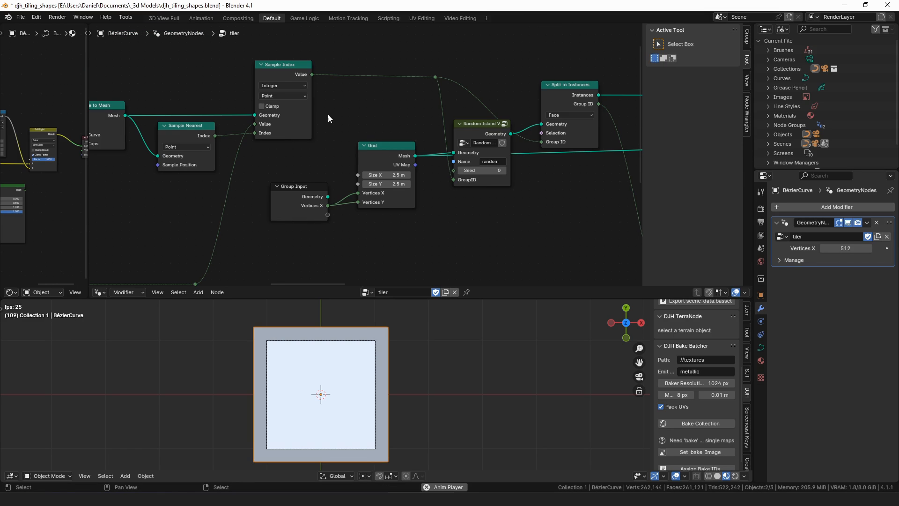
Trace the connection from Sample Nearest through Sample Index towards the Random Island Value group.
drag(287, 70, 294, 74)
drag(191, 129, 191, 137)
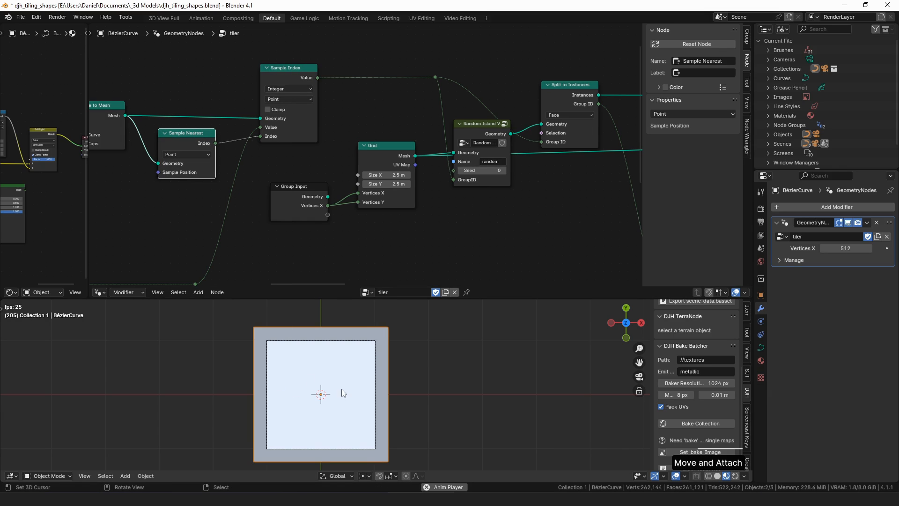
middle_drag(345, 98, 255, 131)
drag(229, 110, 318, 152)
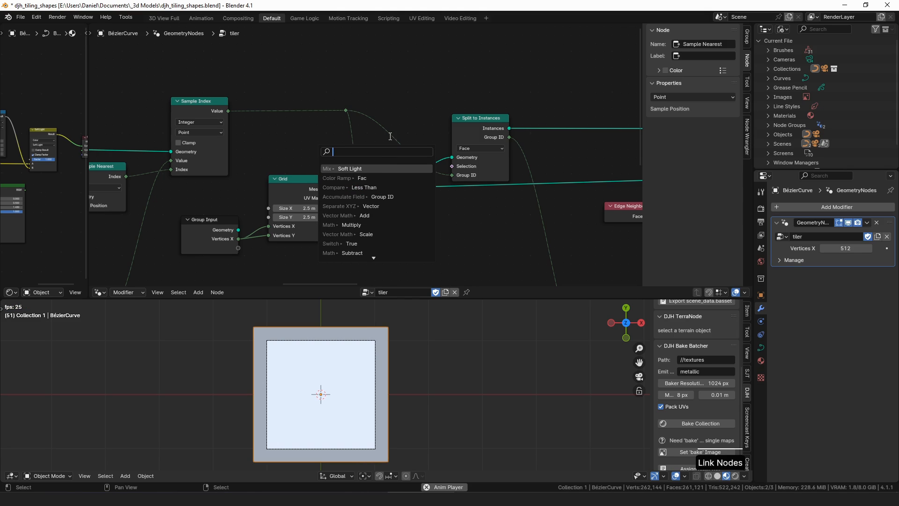
click(394, 167)
Add a Viewer node connected to the Random Island Value group's Geometry output.
middle_drag(386, 153, 328, 162)
drag(351, 166, 412, 77)
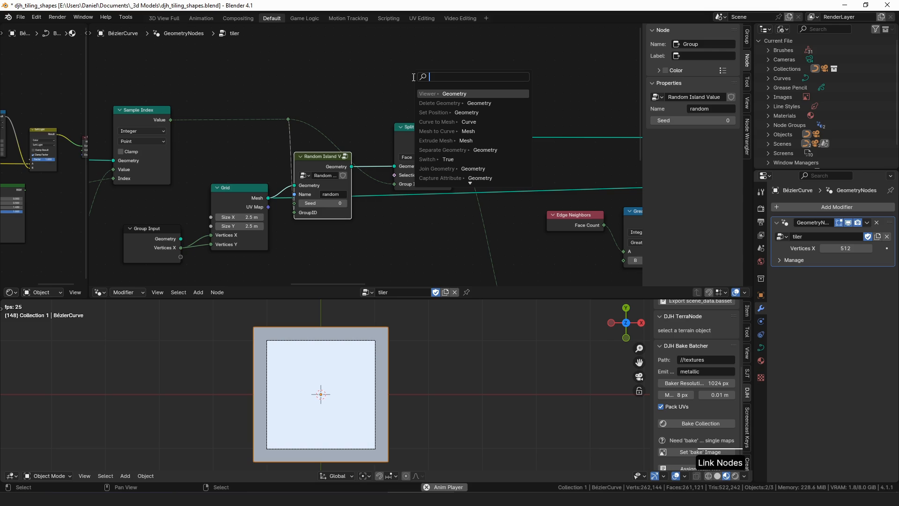
text(view)
key(Return)
click(408, 66)
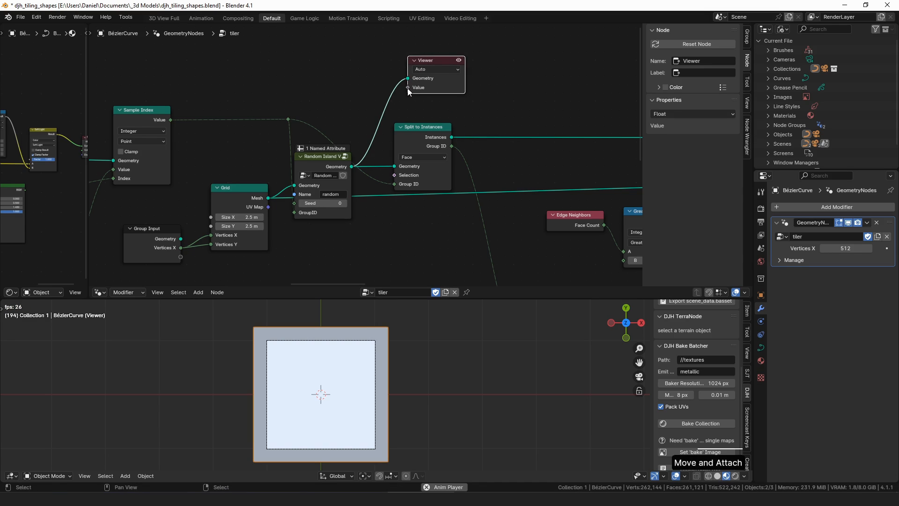
Add a Named Attribute node reading "random" and feed its Attribute output into the Viewer's Value.
drag(408, 87, 335, 88)
click(281, 103)
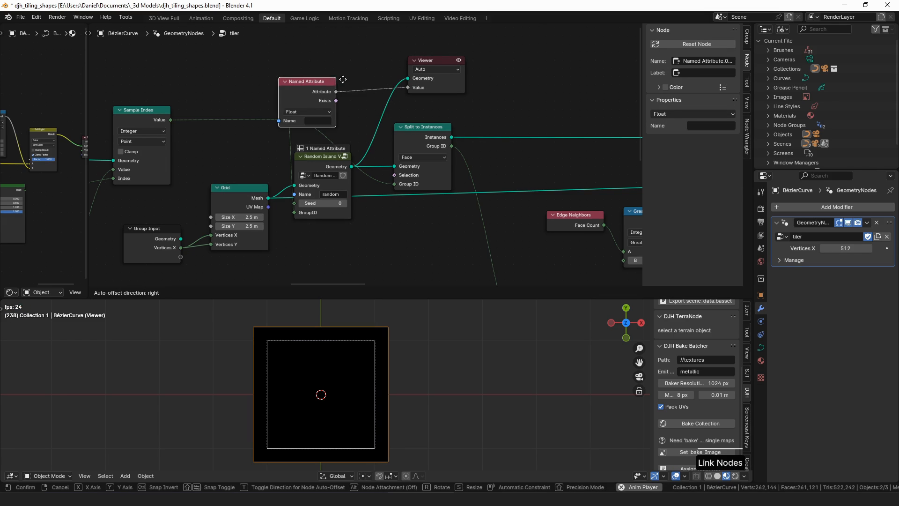
click(344, 66)
click(327, 93)
text(random)
key(Return)
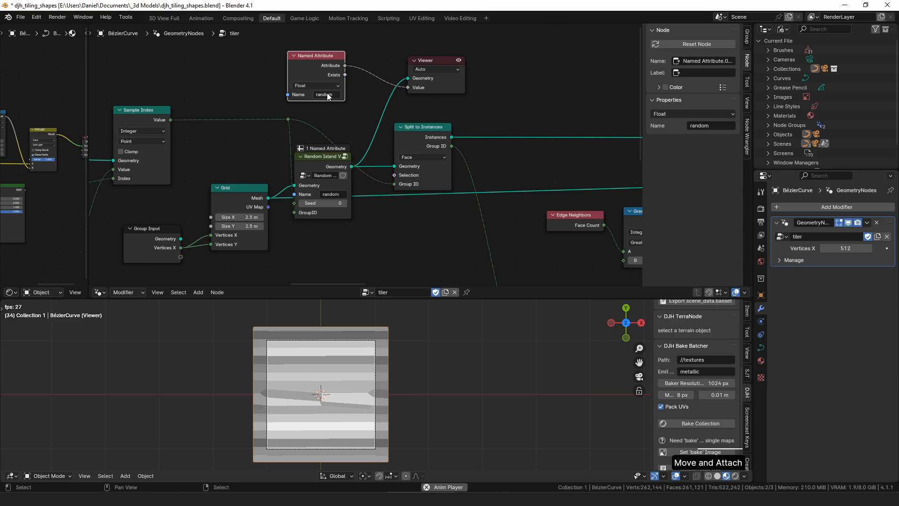
Inspect the random grey value of each tile region in an enlarged viewport.
scroll(338, 410, up, 5)
key(ctrl+space)
ctrl+middle_drag(363, 359, 384, 239)
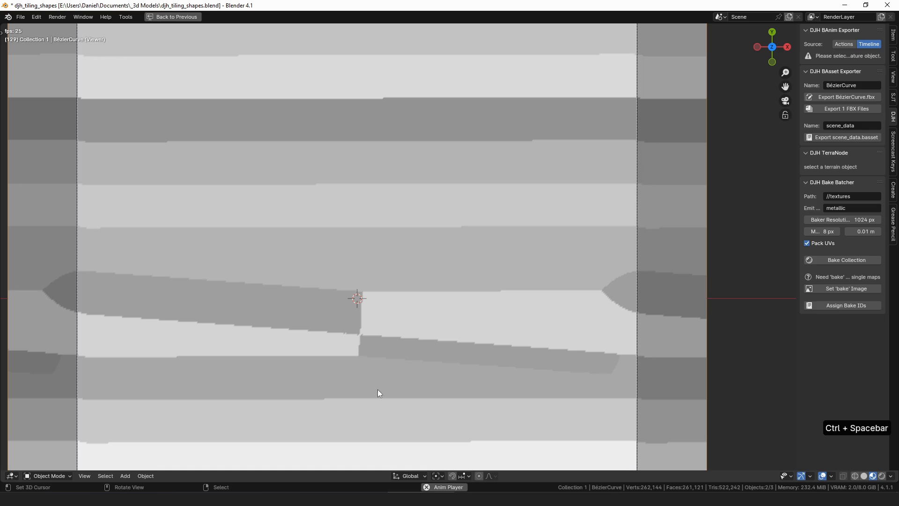
key(ctrl+space)
Open the Random Island Value group, examine its Store Named Attribute and Random Value nodes, and return to the parent tree.
click(328, 156)
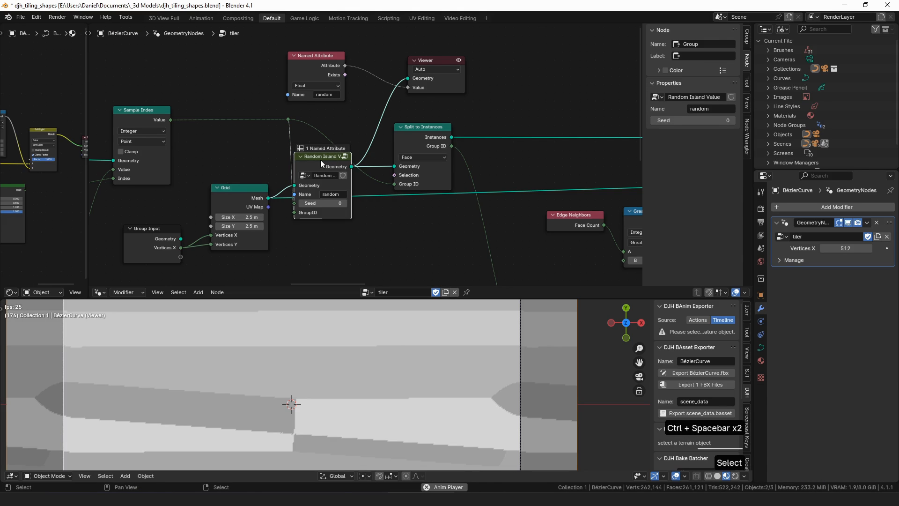
key(Tab)
key(KP_Decimal)
key(a)
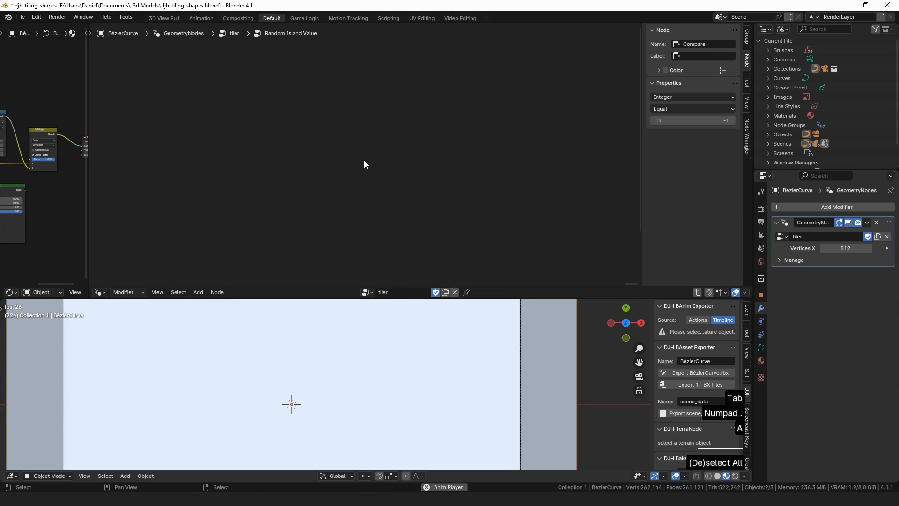
key(KP_Decimal)
key(a)
drag(503, 91, 521, 86)
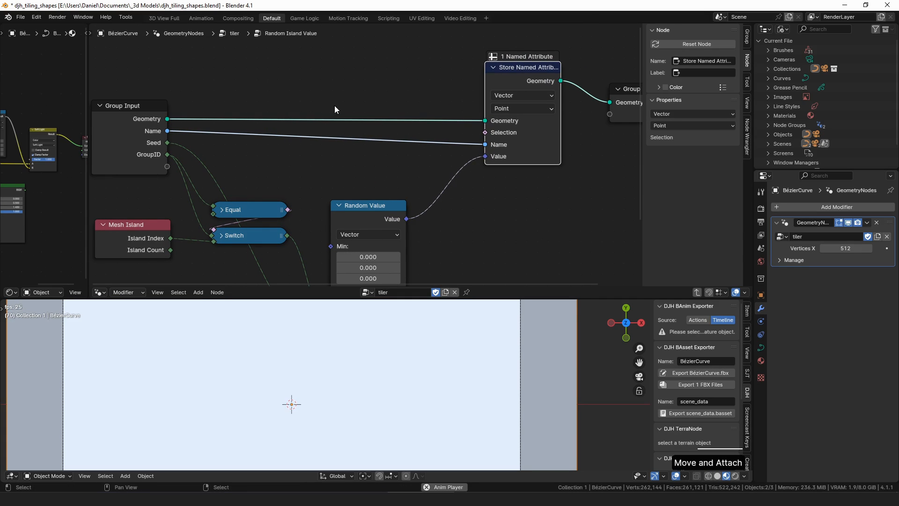
middle_drag(337, 169, 353, 83)
mouse_move(401, 125)
mouse_down()
mouse_move(415, 115)
mouse_move(412, 122)
mouse_up()
key(Tab)
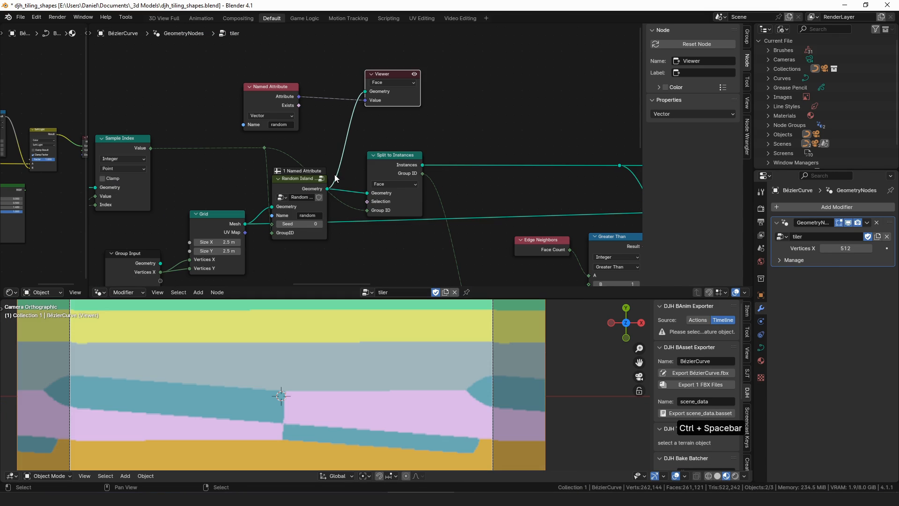
Inspect the coloured tile regions in an enlarged viewport and render the camera view.
scroll(336, 176, up, 2)
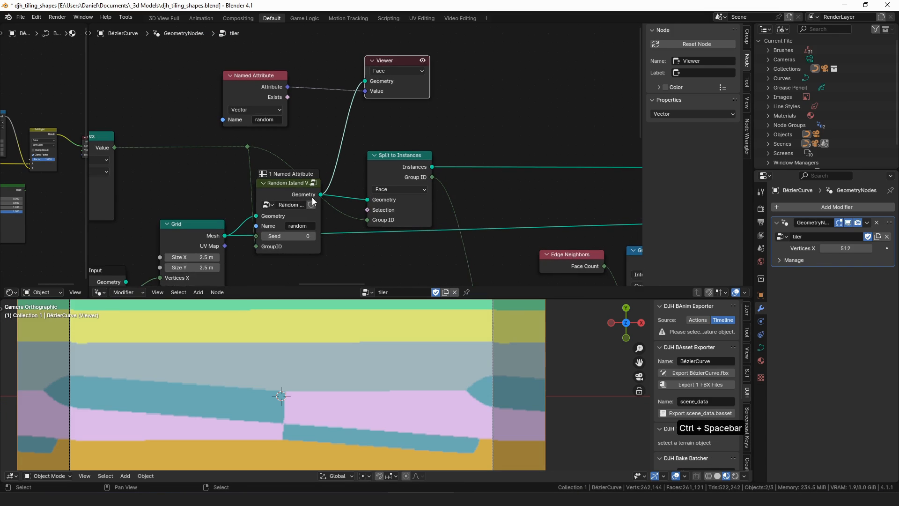
key(ctrl+space)
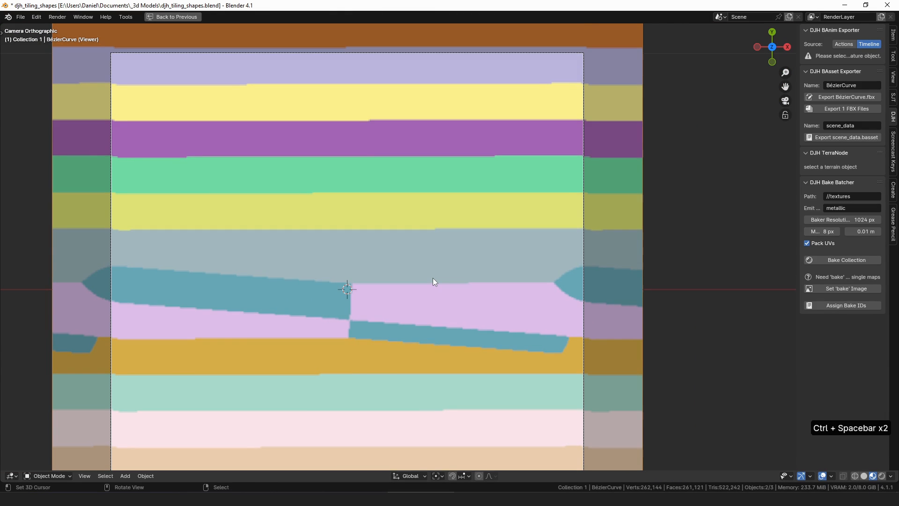
key(F12)
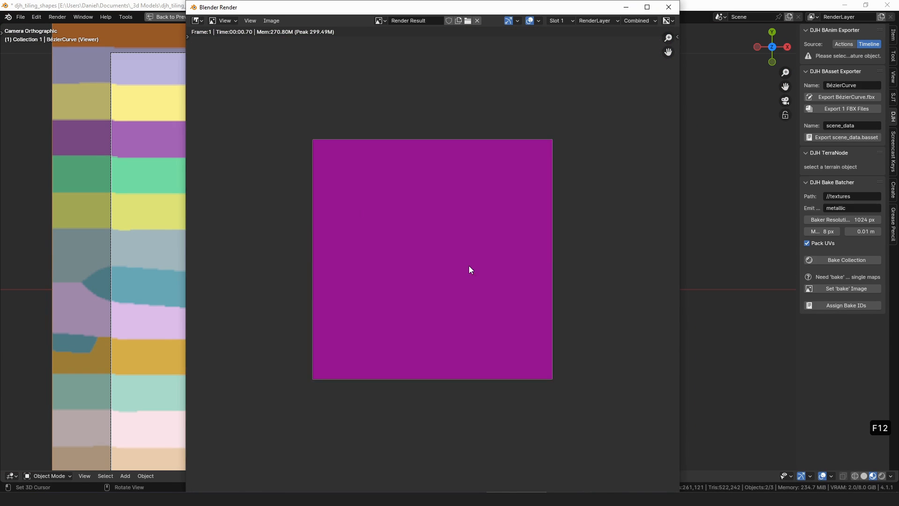
key(ctrl+space)
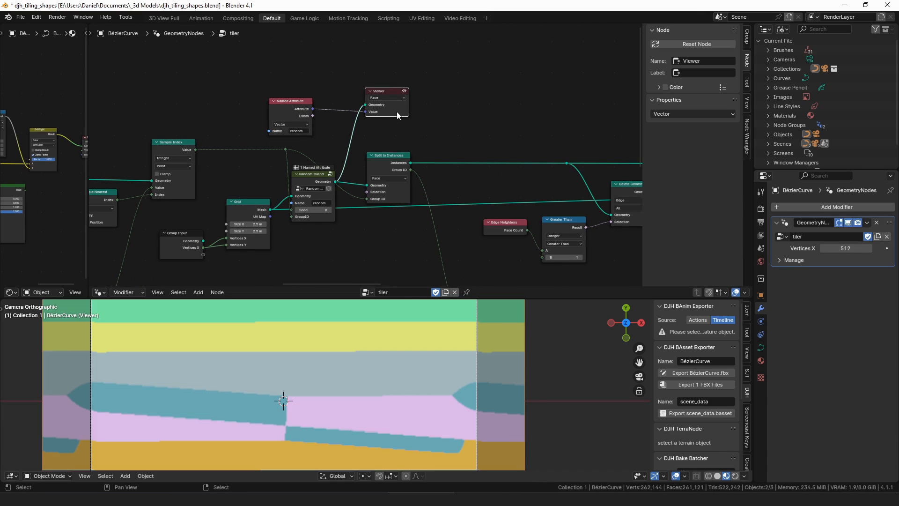
Examine the stepped borders between the coloured regions up close in an enlarged viewport.
scroll(342, 389, up, 6)
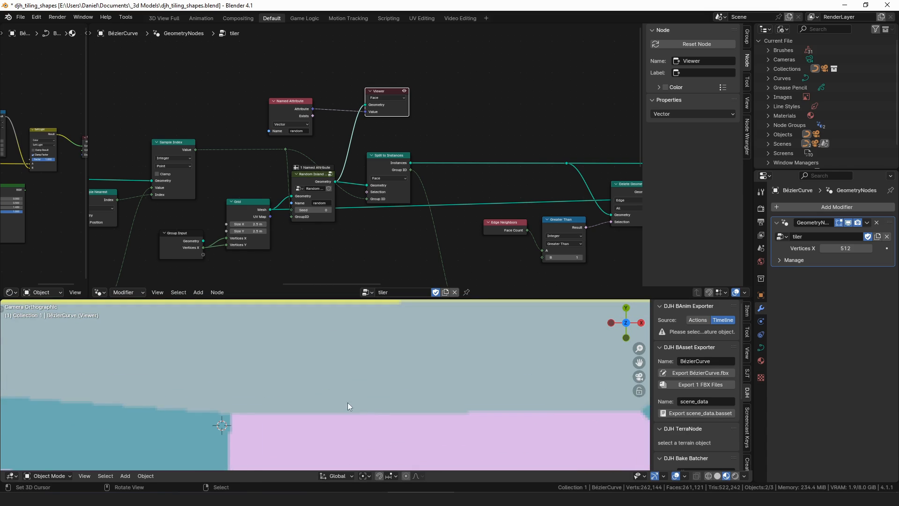
scroll(353, 403, up, 3)
key(ctrl+space)
scroll(348, 369, up, 1)
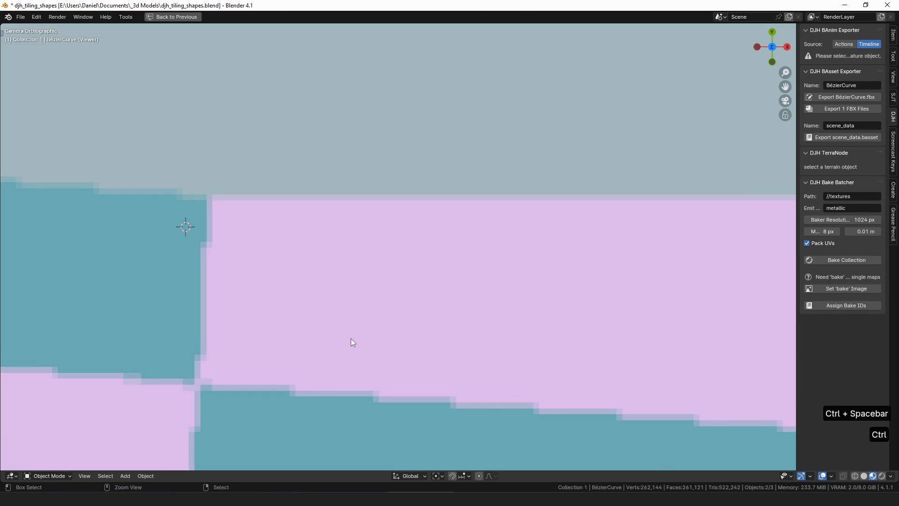
Set the Store Named Attribute node's domain to Face inside the Random Island Value group.
scroll(352, 341, down, 6)
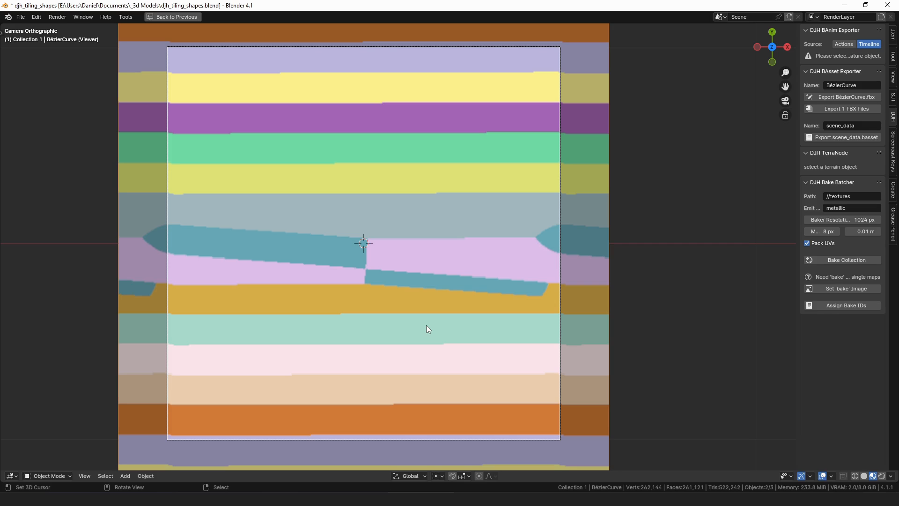
middle_click(426, 325)
key(Escape)
key(ctrl+space)
scroll(317, 204, up, 3)
drag(292, 184, 300, 176)
scroll(383, 410, up, 9)
key(Tab)
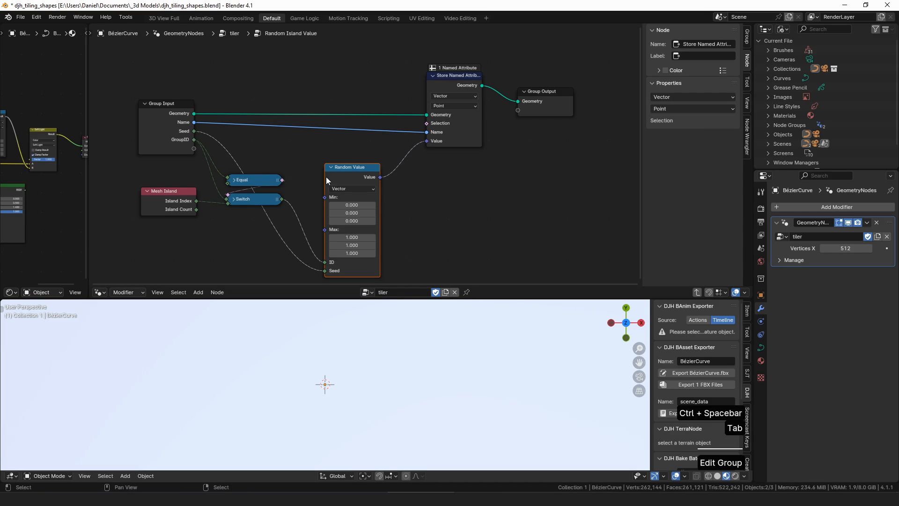
click(453, 106)
click(456, 141)
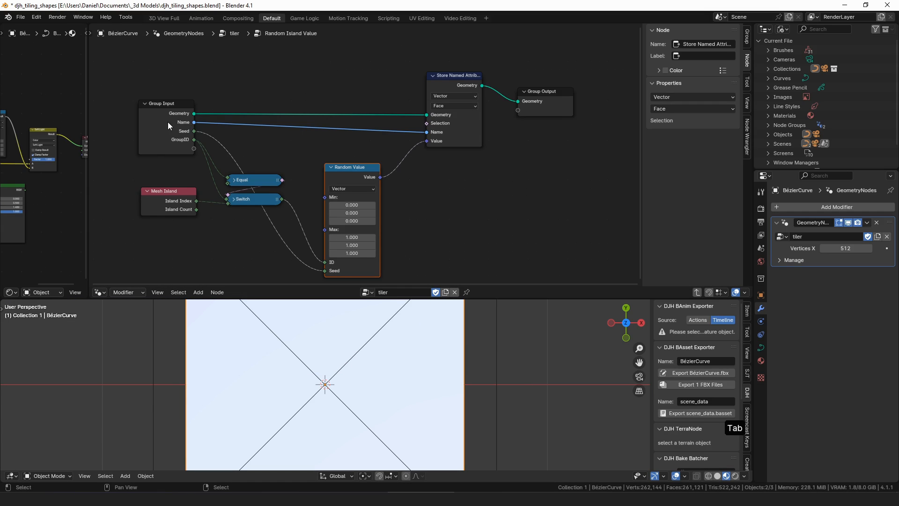
Return to the parent tree, set the Viewer node's domain to Face and inspect the region borders up close.
key(Tab)
click(395, 98)
scroll(368, 355, up, 6)
drag(398, 102, 399, 109)
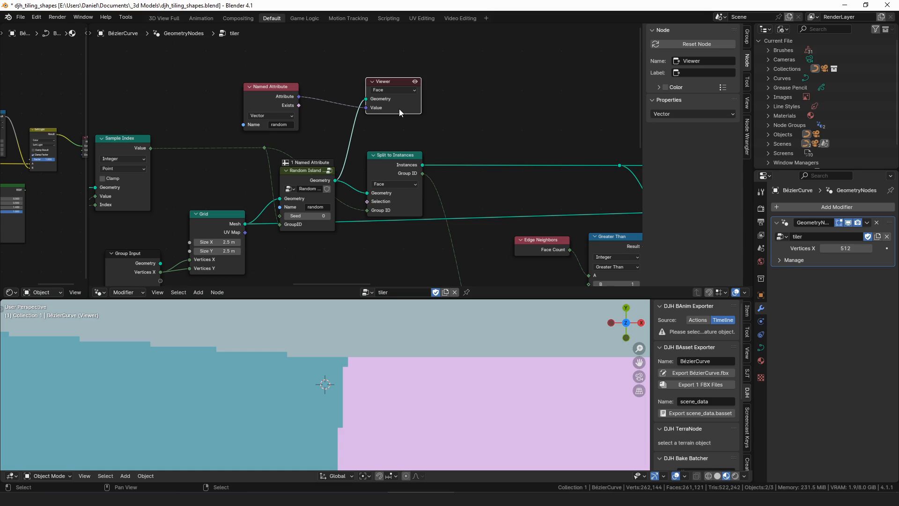
Delete the Viewer node and preview the Split to Instances node through the camera.
key(Delete)
scroll(361, 136, down, 3)
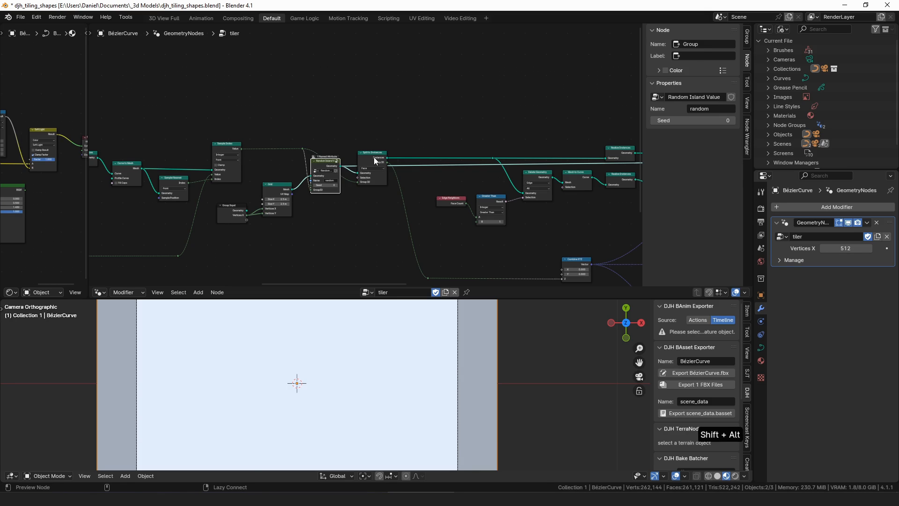
ctrl+shift+click(379, 160)
mouse_move(380, 160)
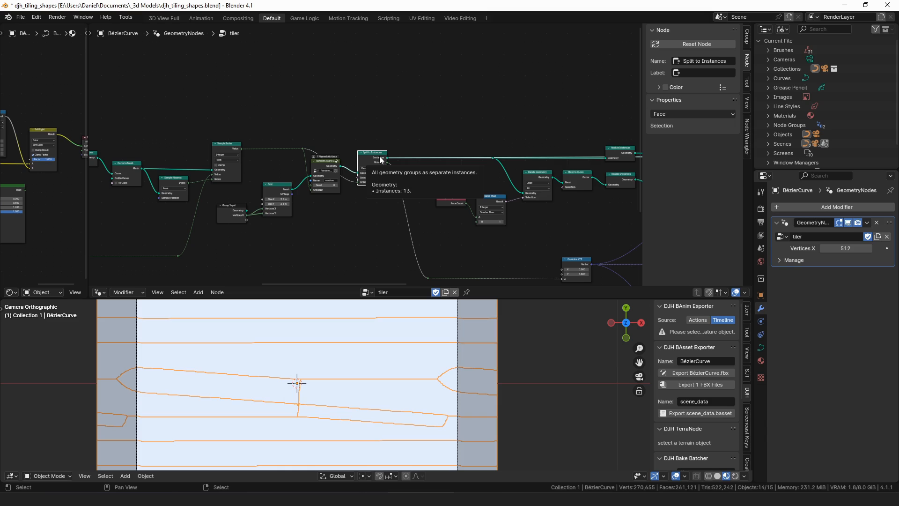
Examine the nodes feeding Split to Instances and inspect the separated regions in perspective, ending in the camera view.
scroll(365, 155, up, 5)
drag(378, 154, 378, 146)
mouse_move(355, 190)
mouse_down()
mouse_move(337, 189)
mouse_move(356, 189)
mouse_up()
drag(170, 146, 170, 142)
middle_drag(170, 139, 379, 127)
drag(379, 126, 380, 129)
middle_drag(549, 214, 372, 207)
middle_drag(356, 375, 341, 398)
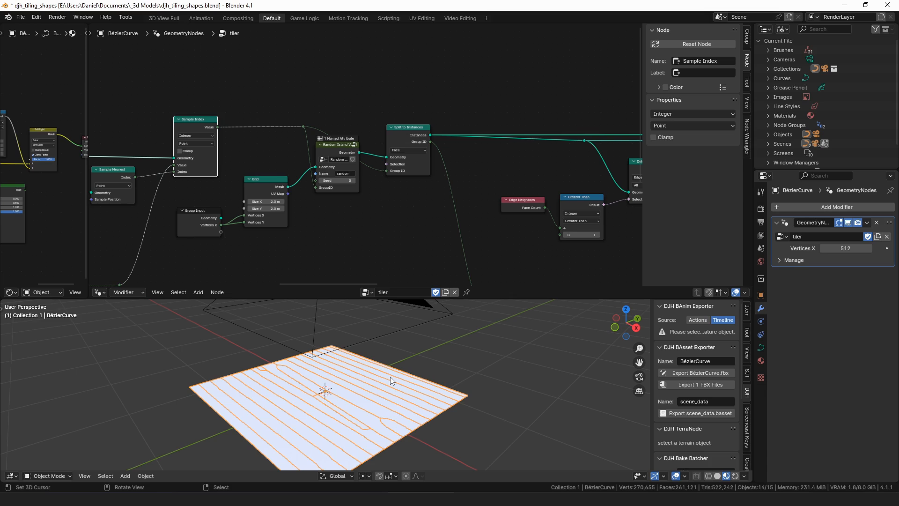
key(KP_0)
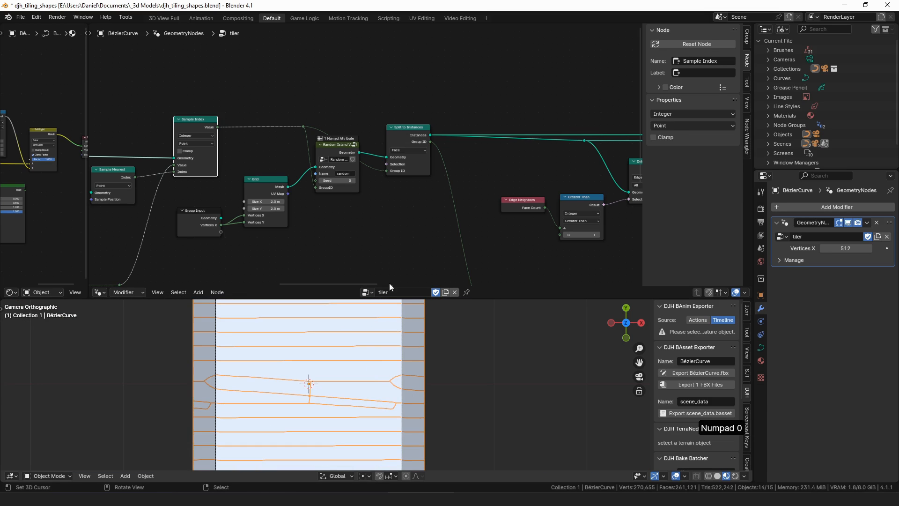
Preview the Delete Geometry node to inspect the remaining boundary edges of the regions up close.
middle_drag(435, 152, 310, 110)
scroll(445, 129, down, 4)
middle_drag(451, 129, 377, 137)
scroll(381, 133, up, 9)
scroll(378, 149, down, 2)
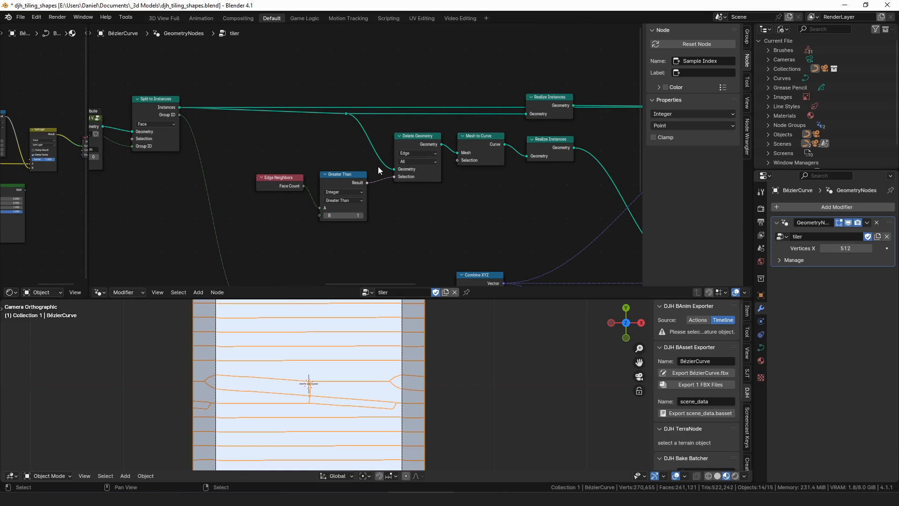
scroll(300, 396, up, 6)
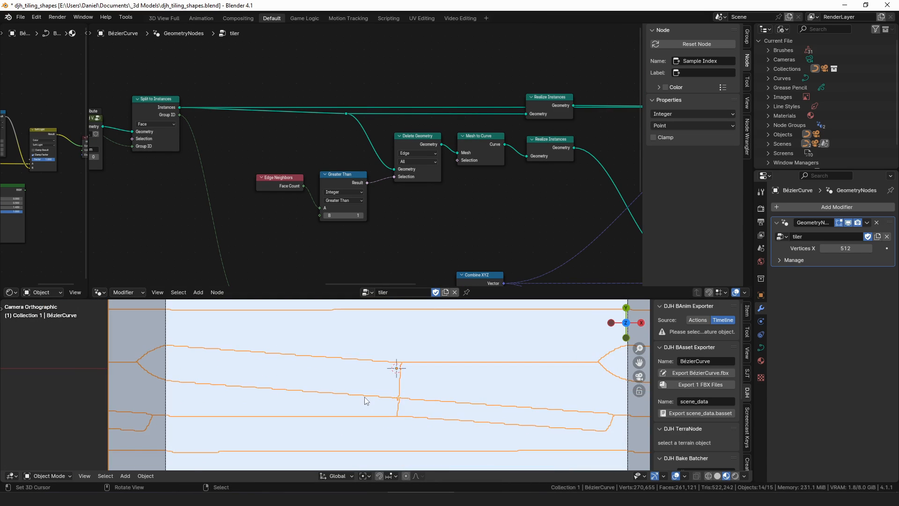
scroll(325, 163, up, 1)
shift+middle_drag(341, 143, 327, 179)
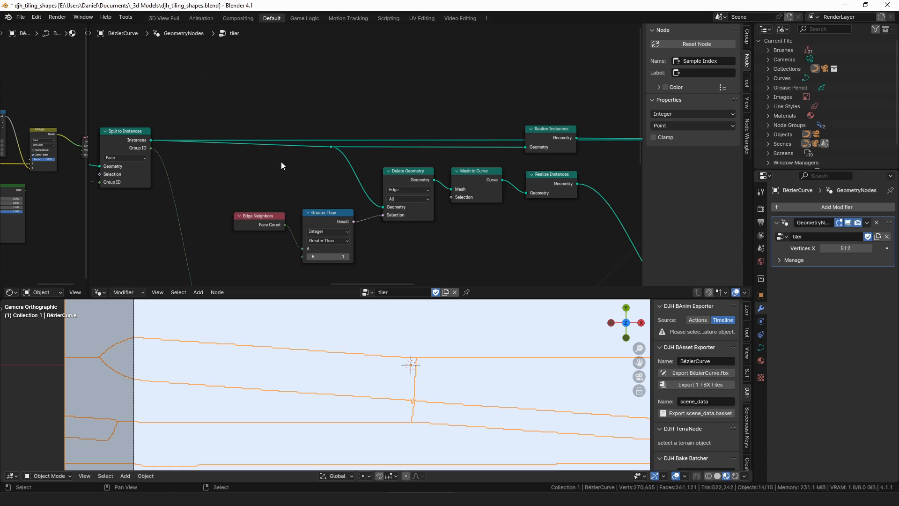
ctrl+shift+click(408, 175)
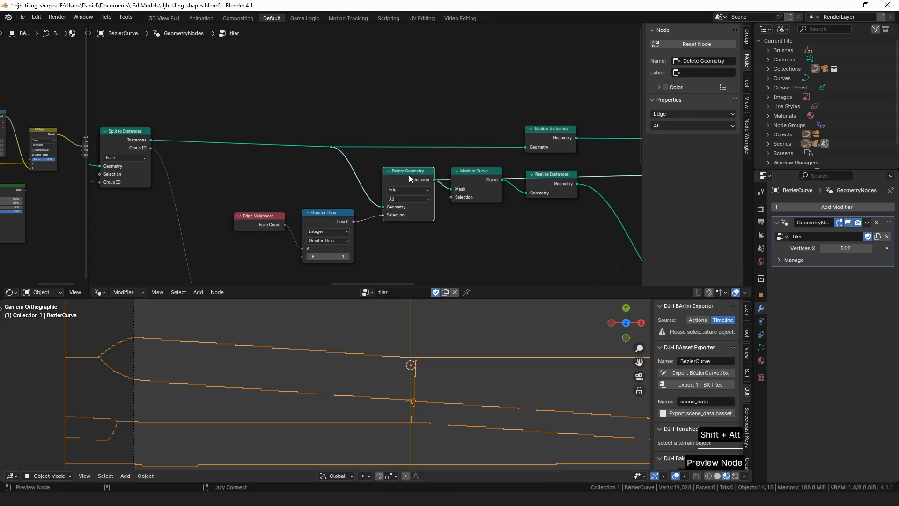
mouse_move(411, 180)
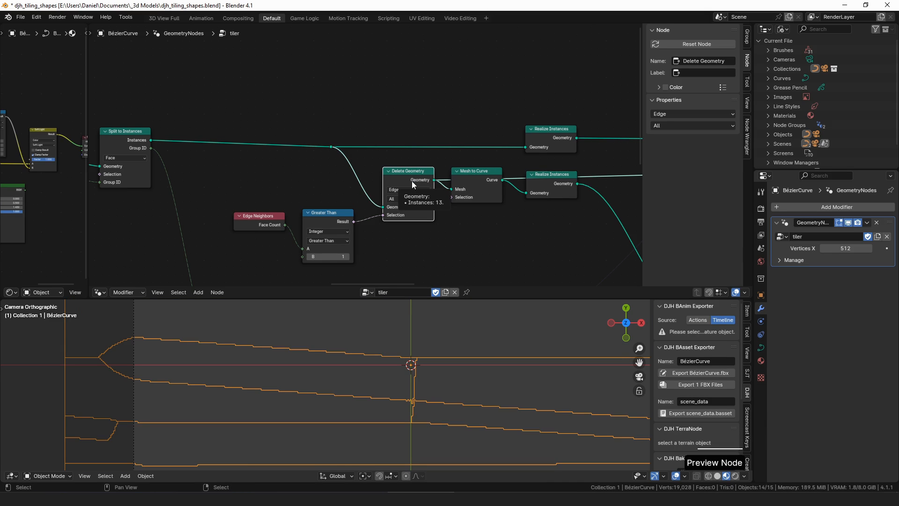
Examine the Edge Neighbors and Greater Than nodes that drive the Delete Geometry selection.
middle_drag(355, 190, 374, 150)
drag(278, 177, 271, 176)
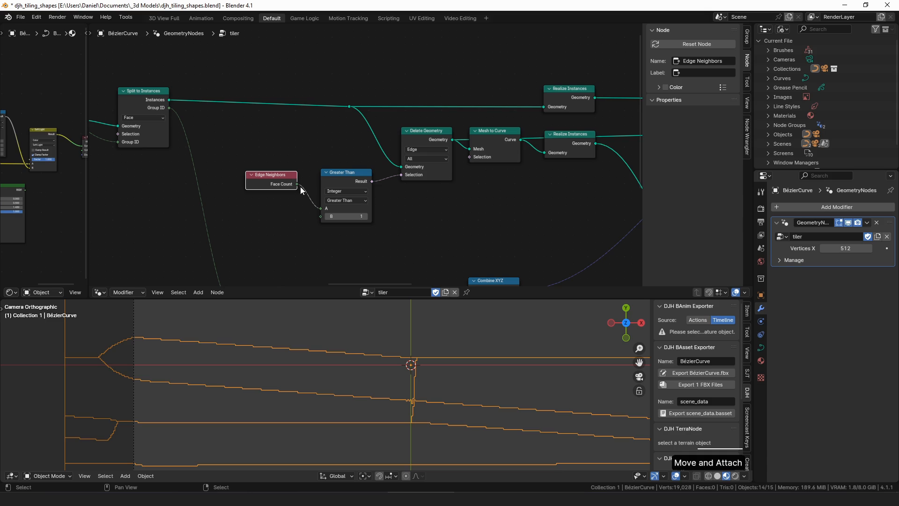
drag(344, 180, 340, 175)
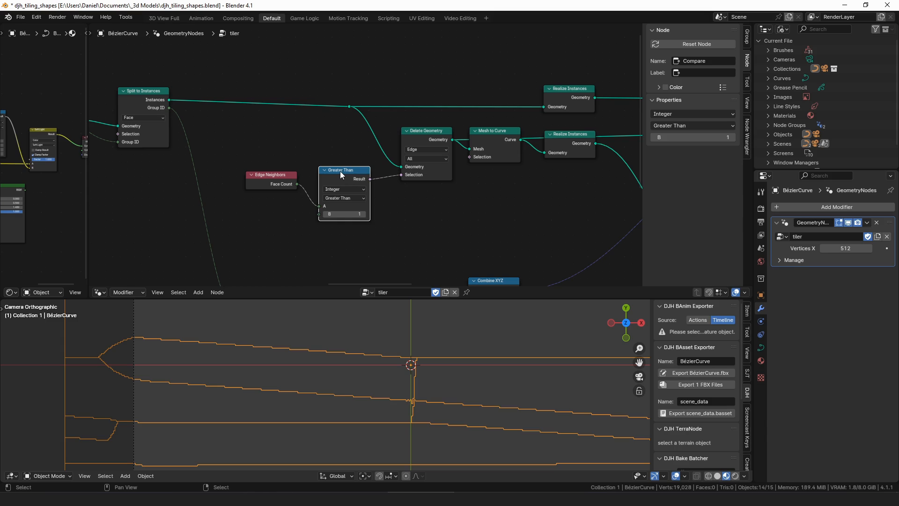
Preview the Delete Geometry, Mesh to Curve and Realize Instances nodes in sequence and inspect the full set of outlines.
middle_drag(373, 173, 265, 188)
drag(322, 143, 315, 139)
ctrl+shift+click(316, 148)
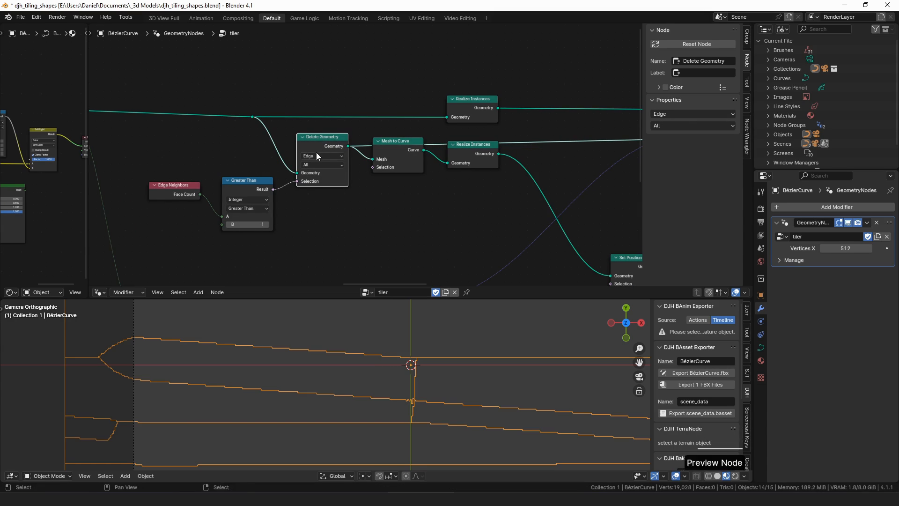
ctrl+shift+click(403, 147)
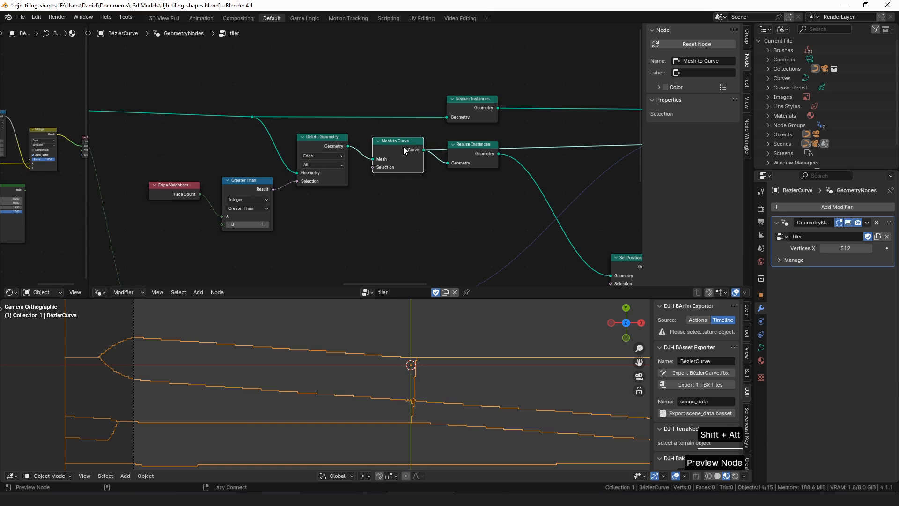
ctrl+shift+click(476, 151)
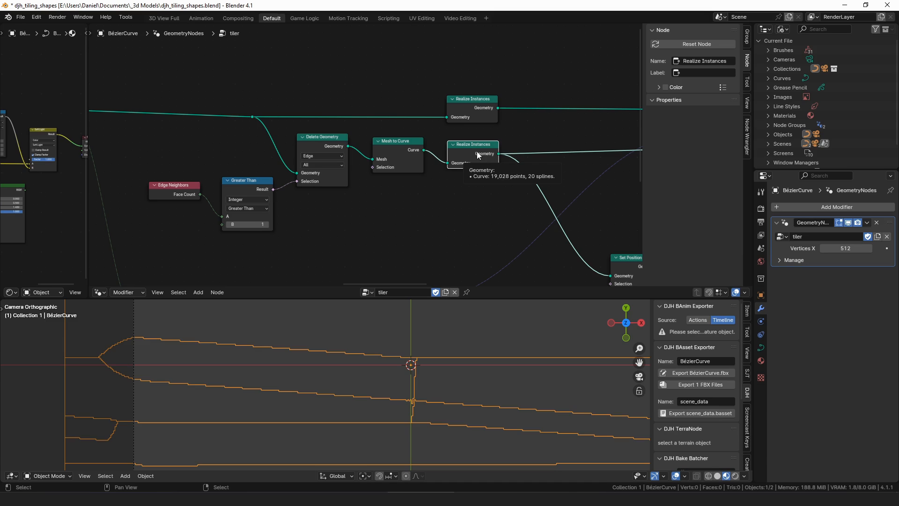
scroll(451, 362, down, 4)
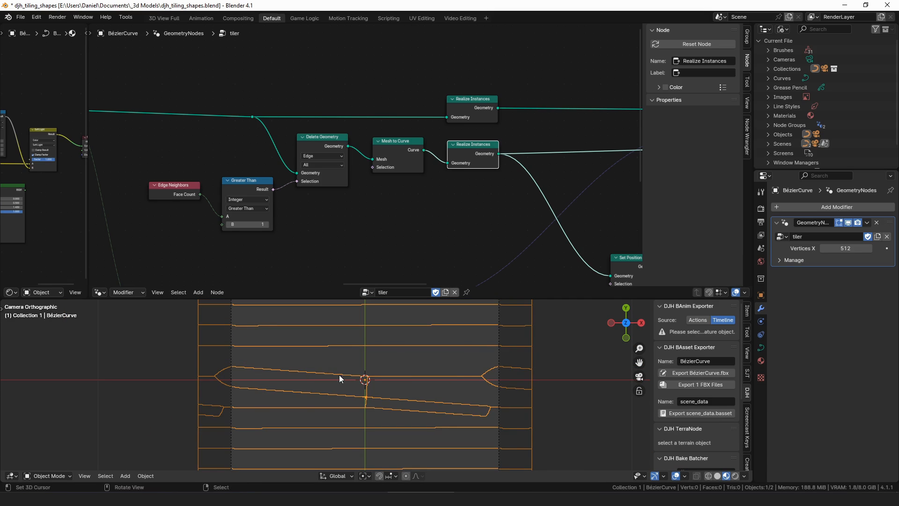
scroll(503, 160, down, 4)
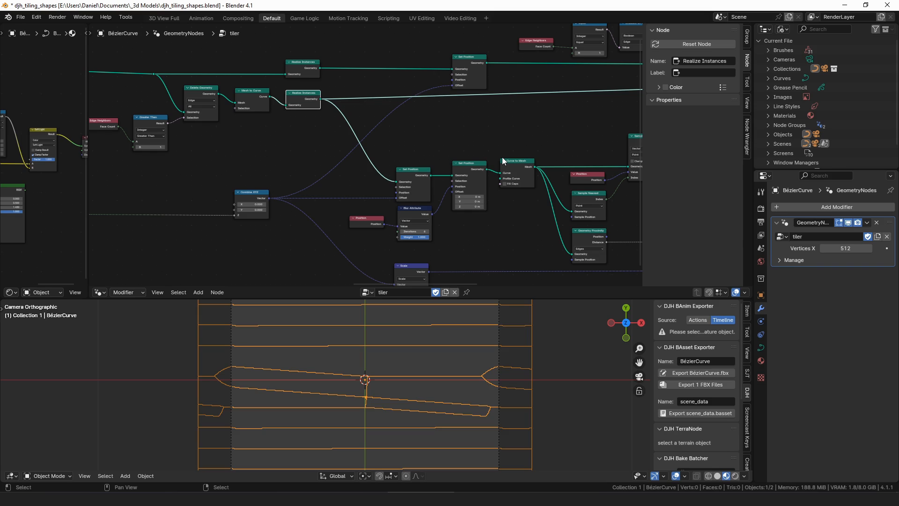
Trace the Group ID output of Split to Instances into Combine XYZ's Z input and on to the Set Position offsets.
middle_drag(468, 168, 374, 180)
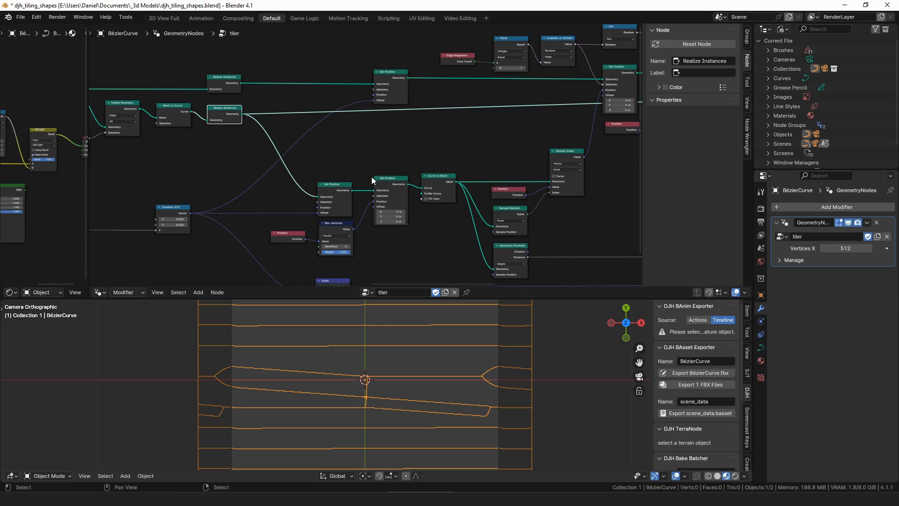
middle_drag(213, 188, 346, 156)
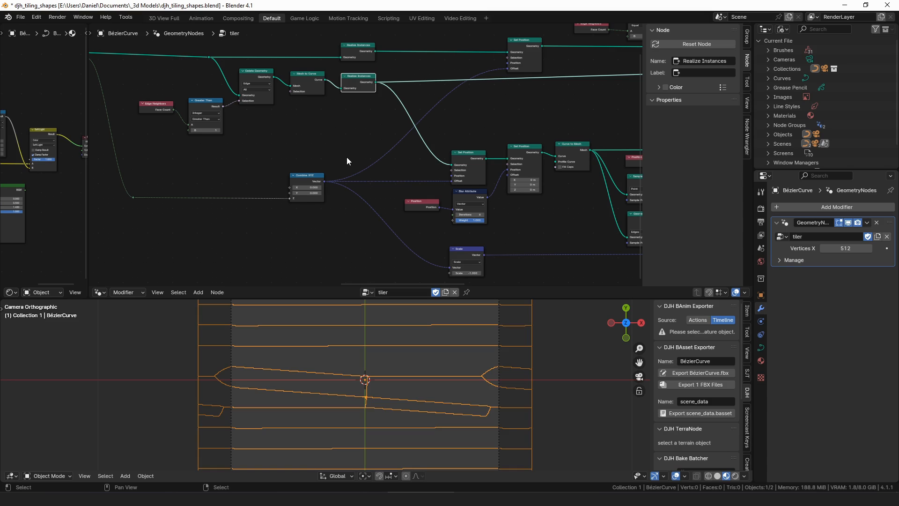
middle_drag(312, 169, 467, 198)
drag(243, 88, 327, 200)
middle_drag(438, 214, 340, 171)
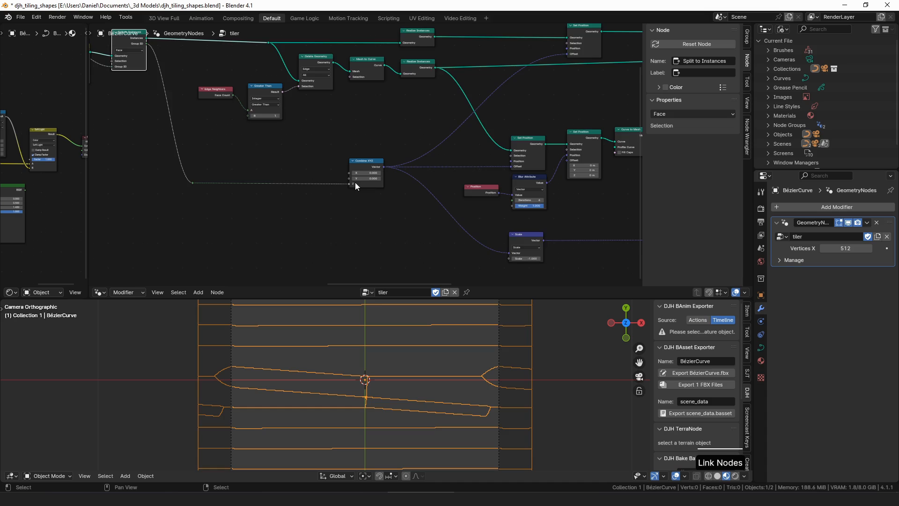
scroll(341, 170, up, 4)
mouse_move(343, 194)
mouse_down()
mouse_move(329, 196)
mouse_move(349, 195)
mouse_up()
drag(374, 167, 377, 164)
scroll(450, 187, down, 5)
middle_drag(522, 201, 392, 202)
scroll(389, 153, up, 1)
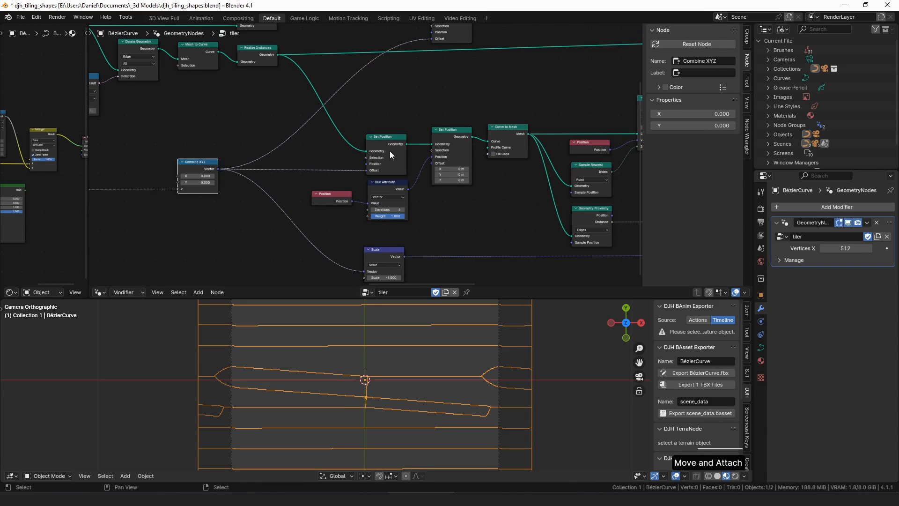
Preview the offset Set Position nodes of the curve and mesh branches and inspect the vertically separated regions in camera and perspective views.
ctrl+shift+click(395, 145)
middle_drag(358, 392, 356, 374)
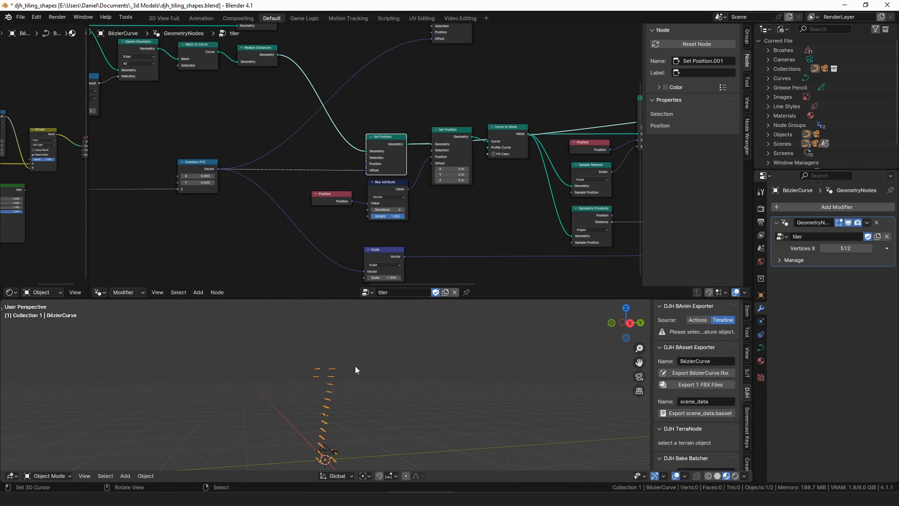
middle_drag(412, 137, 411, 151)
middle_drag(399, 118, 373, 172)
alt+shift+click(419, 79)
middle_drag(358, 361, 376, 406)
key(KP_0)
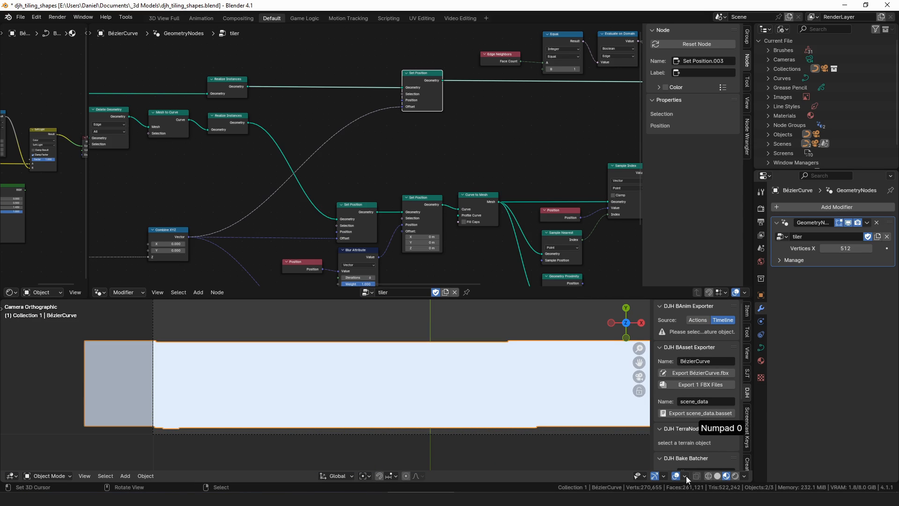
click(685, 476)
click(627, 360)
scroll(428, 389, up, 6)
shift+middle_drag(429, 388, 370, 382)
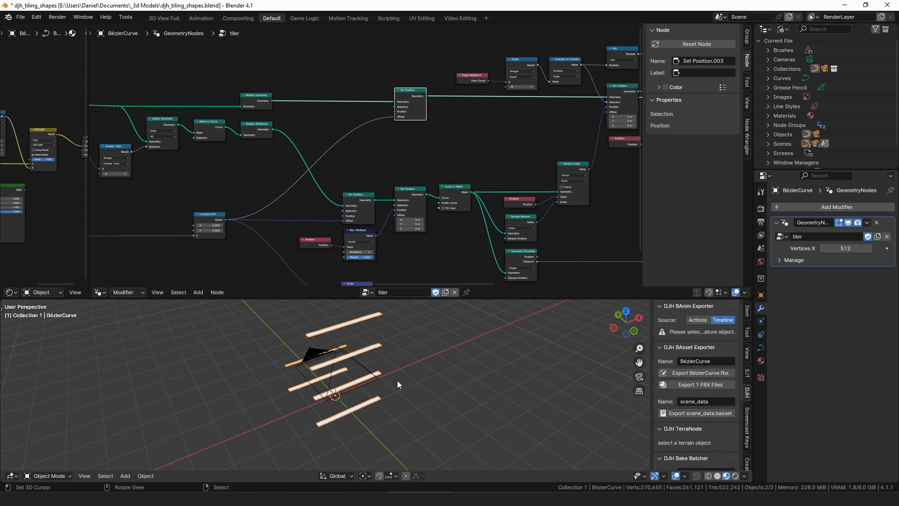
Preview the curve branch's first Set Position node again and examine the Scale node fed by Combine XYZ.
ctrl+shift+click(361, 201)
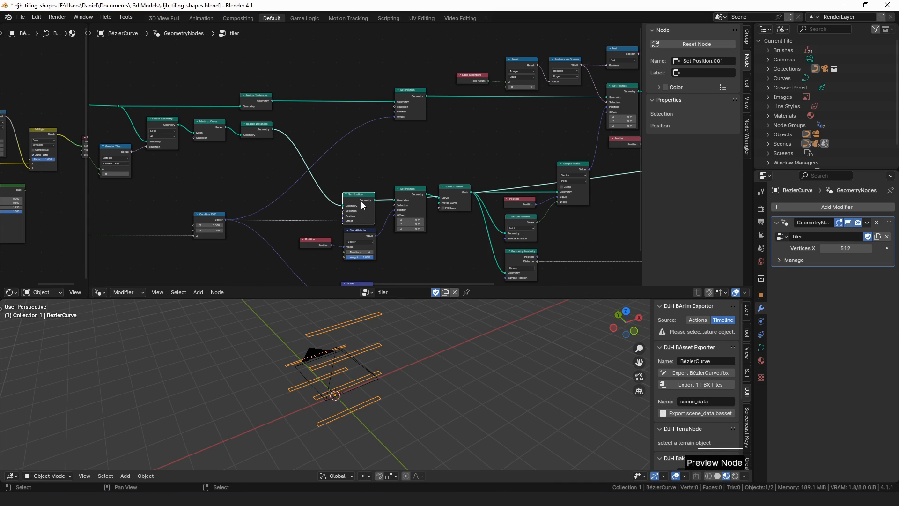
middle_drag(408, 224, 360, 143)
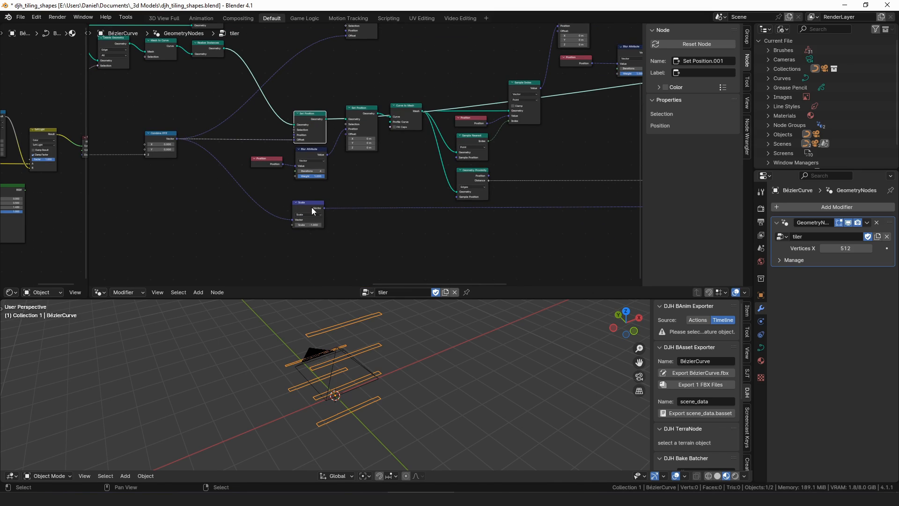
drag(312, 207, 313, 201)
ctrl+middle_drag(332, 221, 313, 271)
middle_drag(313, 271, 304, 195)
drag(305, 195, 313, 217)
scroll(533, 189, down, 5)
Examine the stepped curve outlines up close from above, undoing the accidental change made along the way.
middle_drag(534, 189, 355, 207)
scroll(440, 220, down, 3)
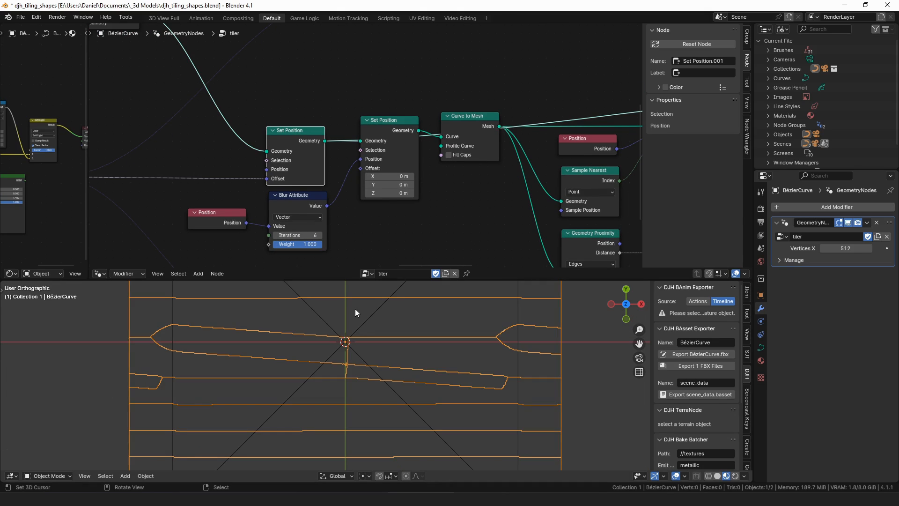
scroll(355, 308, up, 5)
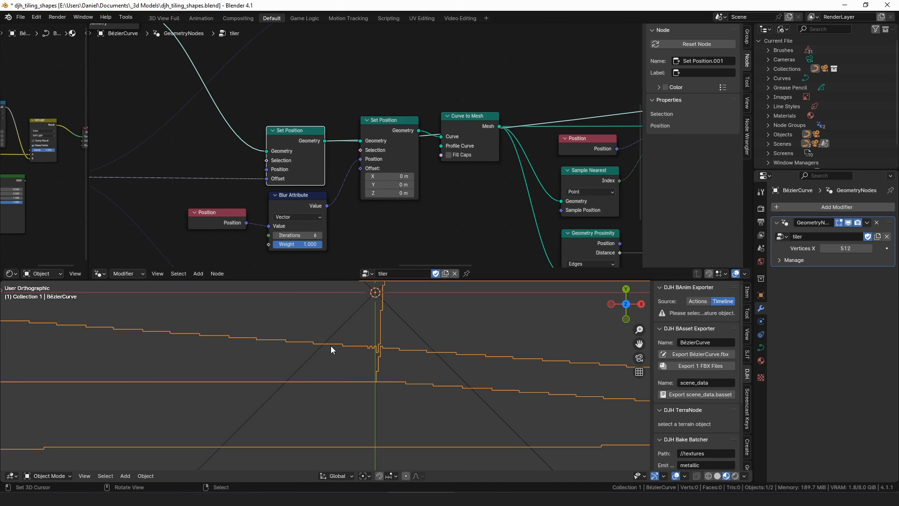
drag(341, 337, 372, 346)
key(ctrl+z)
Examine the Position and Blur Attribute nodes, and preview the smoothed outlines from the second Set Position and Curve to Mesh nodes.
drag(218, 215, 221, 207)
drag(296, 205, 294, 208)
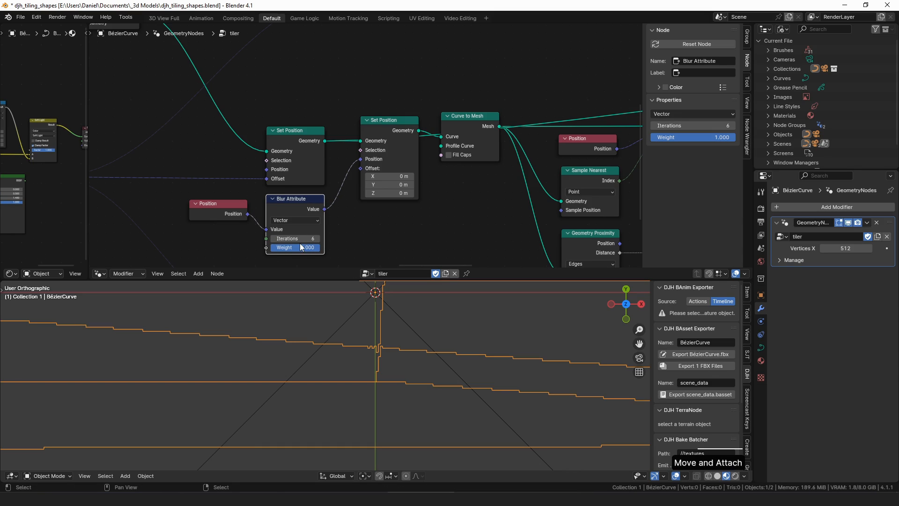
ctrl+shift+click(395, 133)
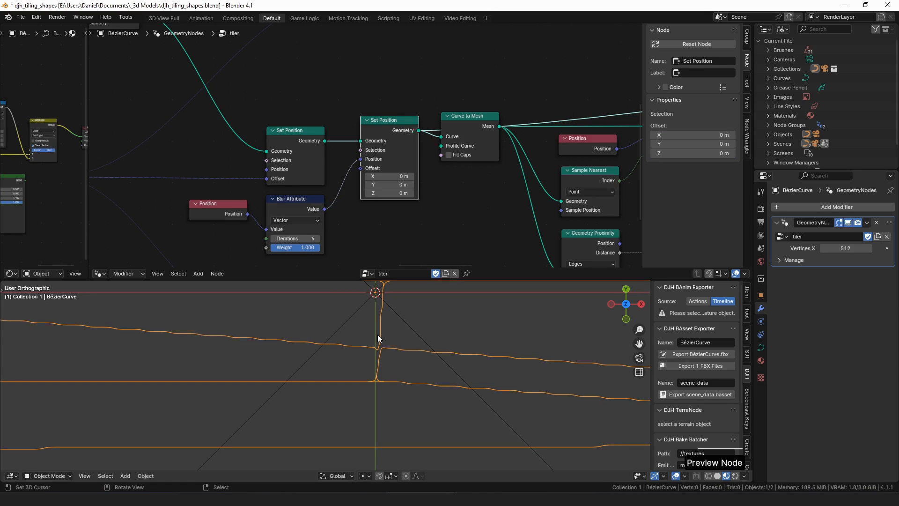
ctrl+shift+click(479, 118)
middle_drag(479, 136, 250, 203)
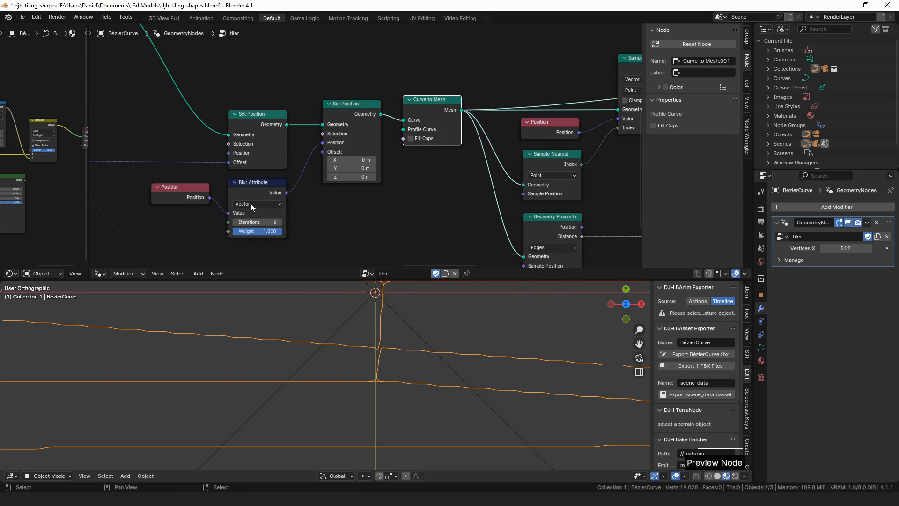
Try 8 and 2 as the Blur Attribute node's Iterations to compare the outline smoothing, and set it back to 6.
click(260, 222)
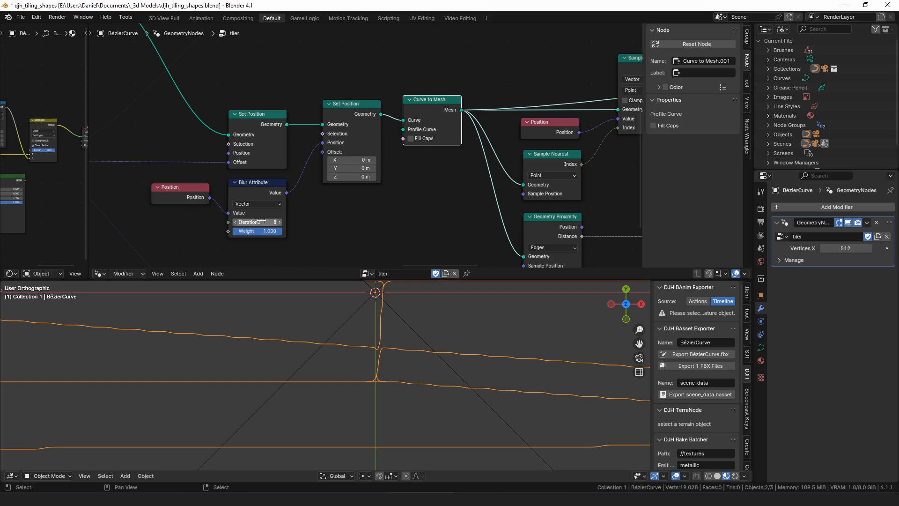
click(254, 220)
key(Return)
click(257, 220)
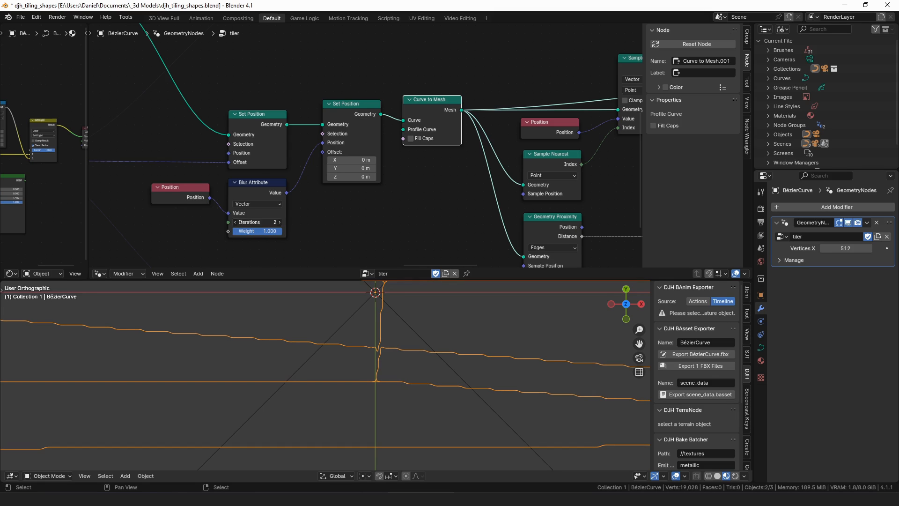
text(6)
key(Return)
Examine the Sample Nearest and Geometry Proximity nodes fed by the Curve to Mesh node, nudging them into line.
scroll(313, 392, down, 4)
shift+middle_drag(507, 369, 281, 395)
scroll(353, 182, down, 5)
middle_drag(347, 197, 250, 228)
scroll(405, 167, up, 4)
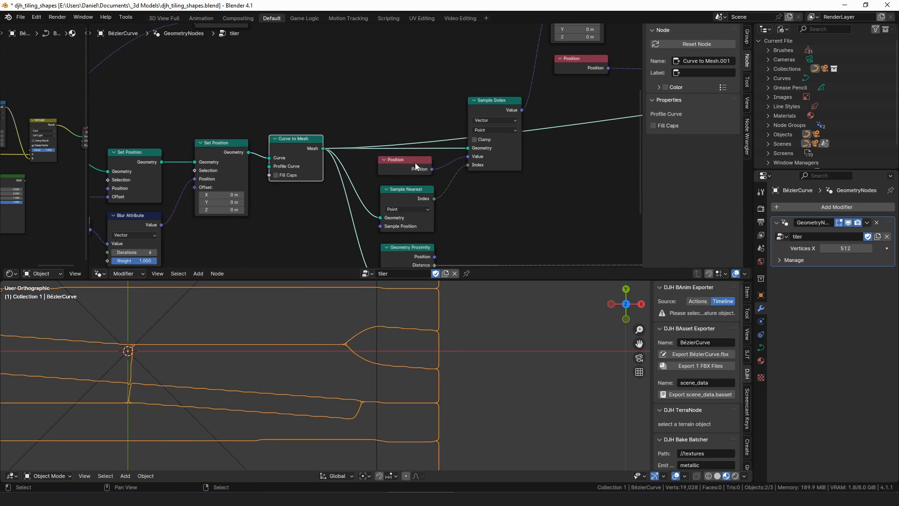
middle_drag(449, 189, 432, 141)
drag(267, 99, 282, 103)
drag(391, 154, 389, 152)
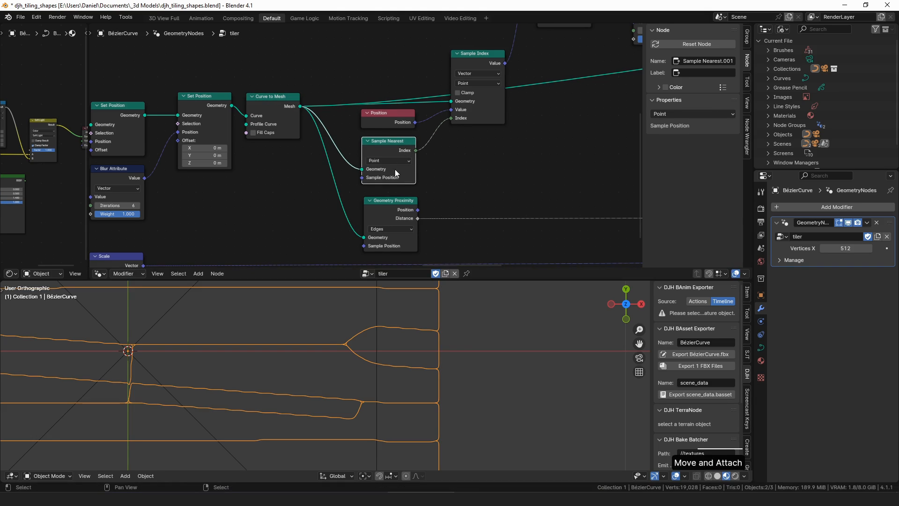
drag(394, 204, 396, 200)
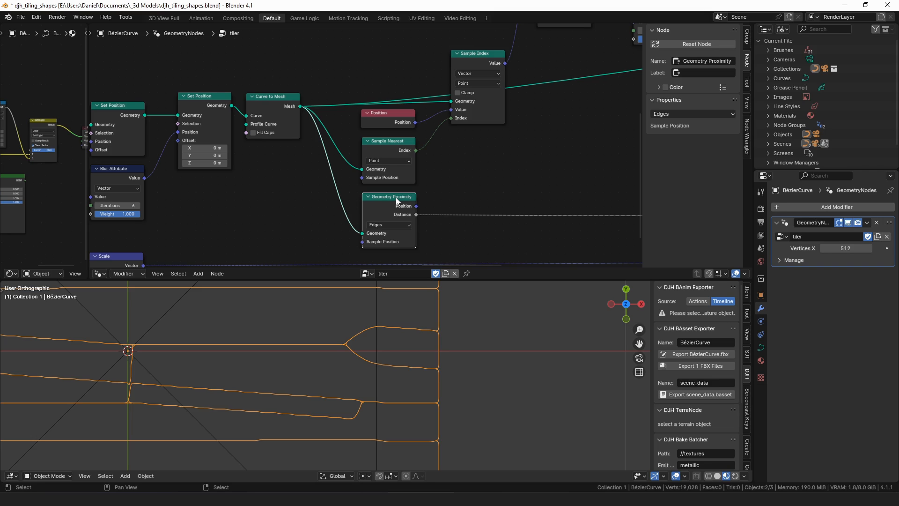
Preview the Curve to Mesh node again and inspect the vertically separated outlines from an angled view.
middle_drag(439, 84, 395, 137)
scroll(395, 137, down, 3)
drag(418, 117, 421, 118)
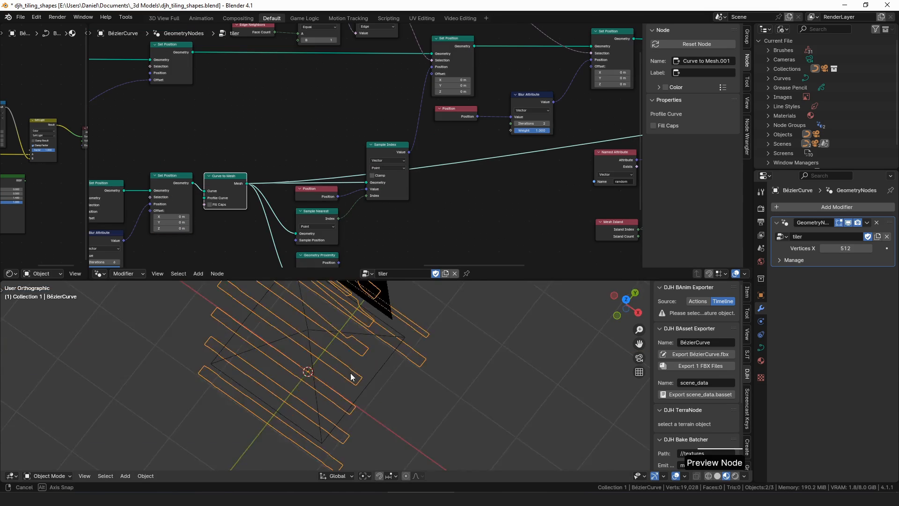
mouse_move(351, 375)
middle_down()
mouse_move(361, 364)
mouse_move(336, 347)
mouse_move(346, 362)
middle_up()
scroll(336, 347, down, 3)
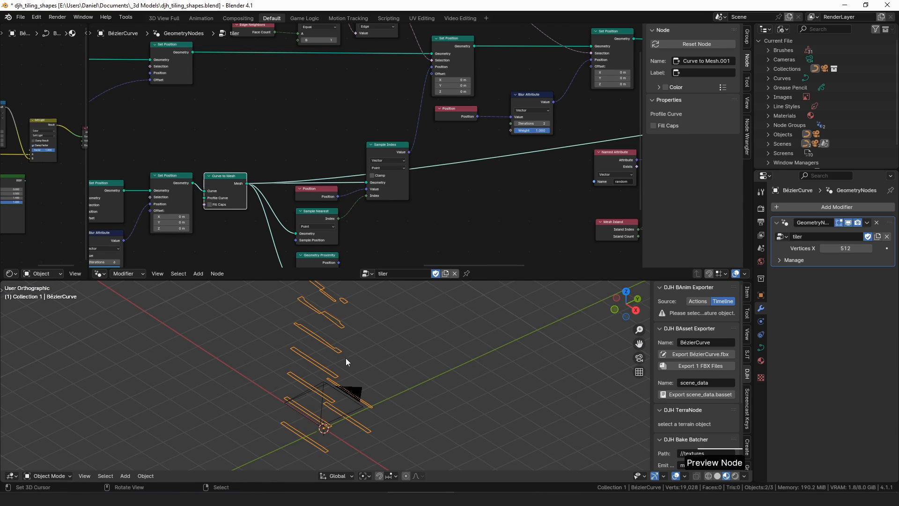
middle_drag(284, 105, 292, 120)
Preview the mesh branch's offset Set Position node and compare its stacked regions with the outlines.
alt+shift+click(191, 64)
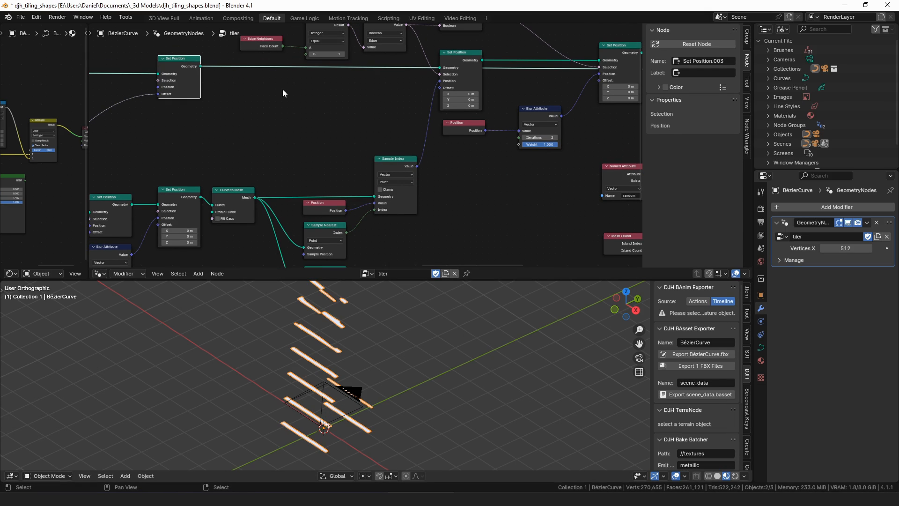
drag(186, 58, 185, 57)
shift+middle_drag(332, 163, 312, 130)
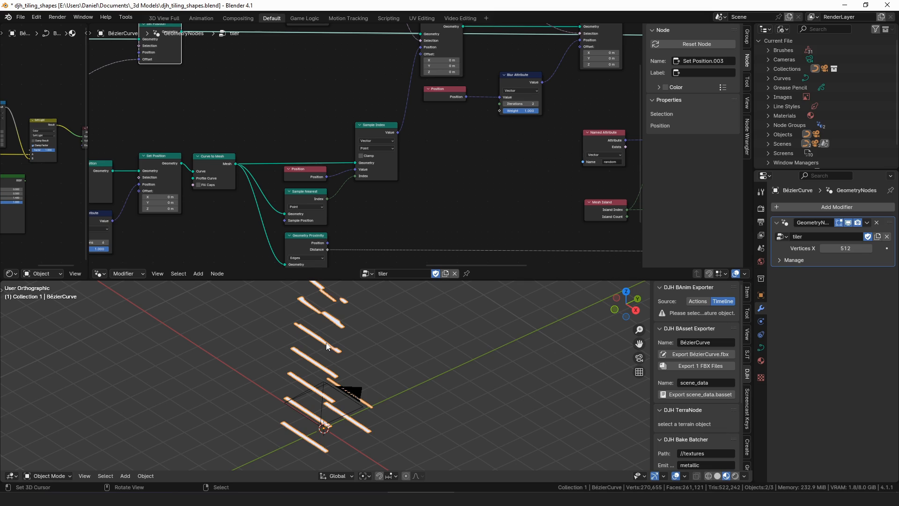
middle_drag(367, 118, 357, 151)
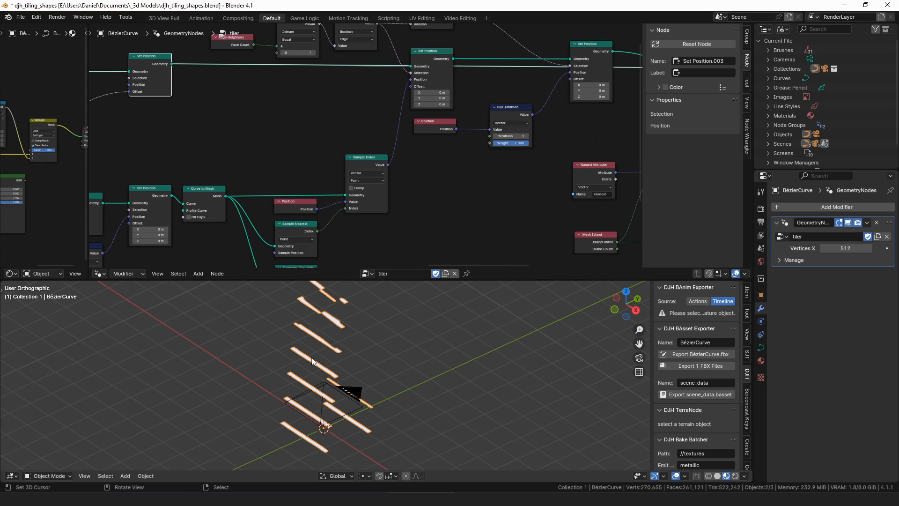
Inspect the seam up close from above with the Sample Index-driven Set Position previewed, tracing it with an annotation and undoing the stroke.
middle_drag(352, 142, 346, 174)
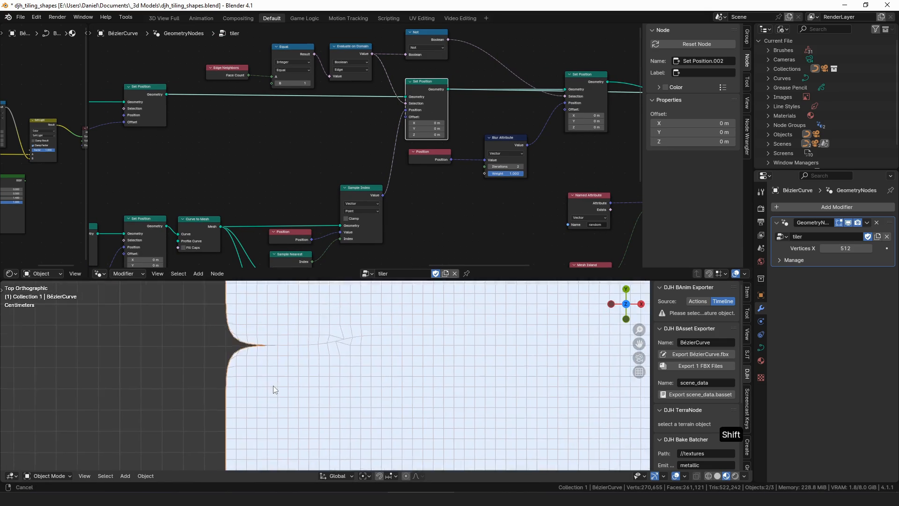
shift+middle_drag(274, 386, 300, 408)
ctrl+middle_drag(300, 408, 297, 369)
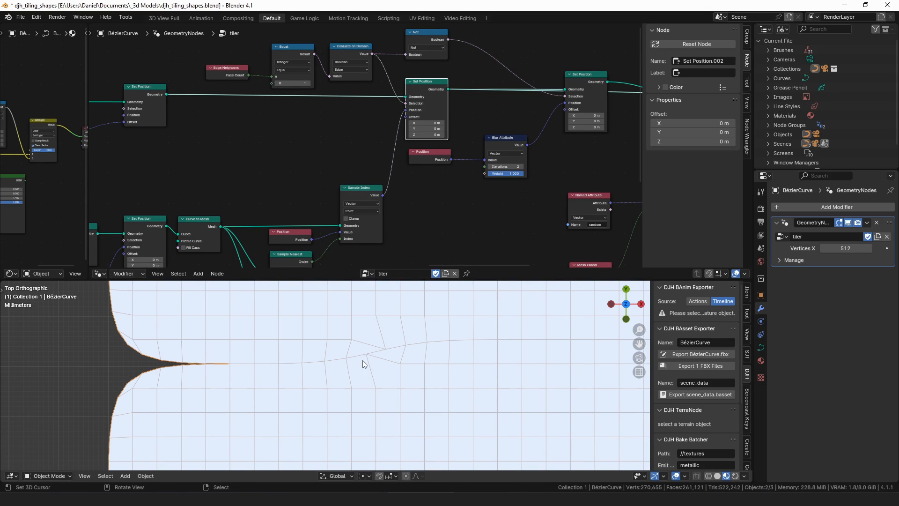
drag(316, 362, 431, 337)
key(ctrl+z)
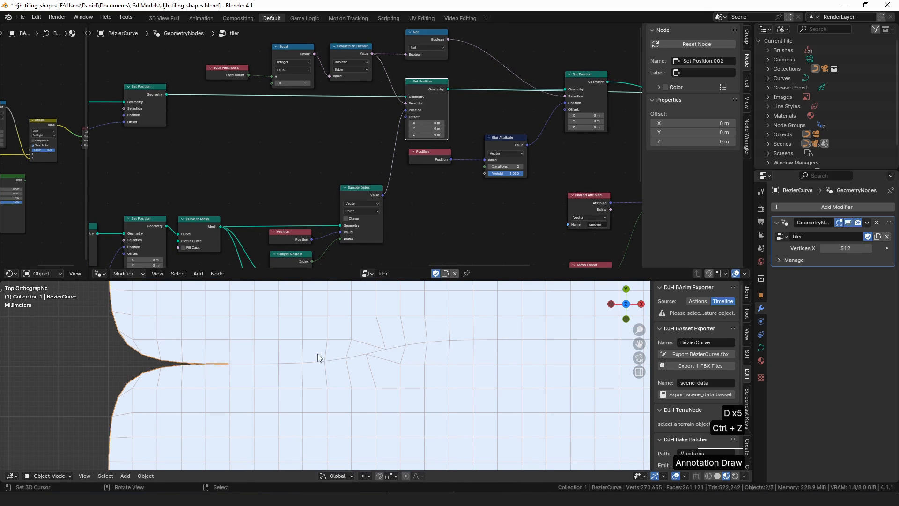
Examine the Edge Neighbors, Equal and Evaluate on Domain nodes that drive the Set Position selection, tidying their spacing.
middle_drag(394, 94, 402, 131)
scroll(403, 131, up, 4)
drag(452, 124, 454, 124)
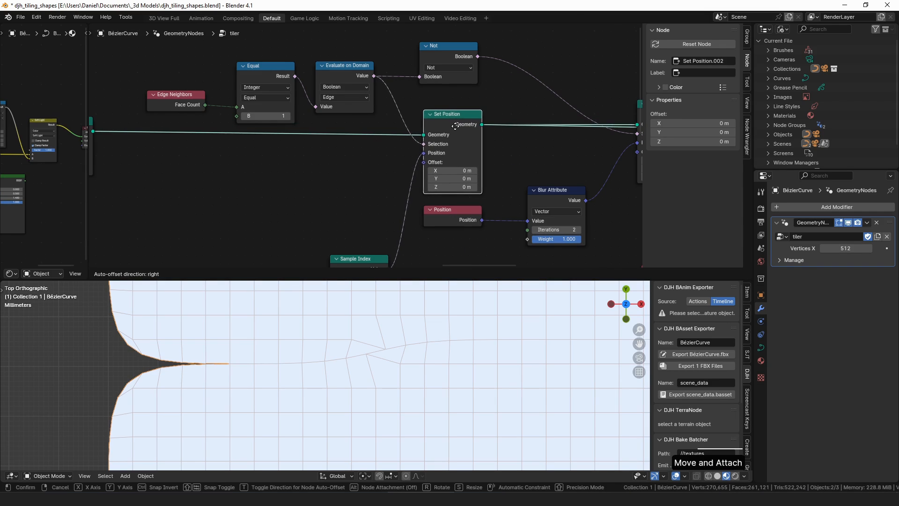
middle_drag(332, 105, 344, 130)
drag(194, 133, 206, 107)
drag(277, 97, 273, 95)
drag(364, 93, 357, 91)
drag(202, 97, 201, 95)
scroll(199, 147, down, 2)
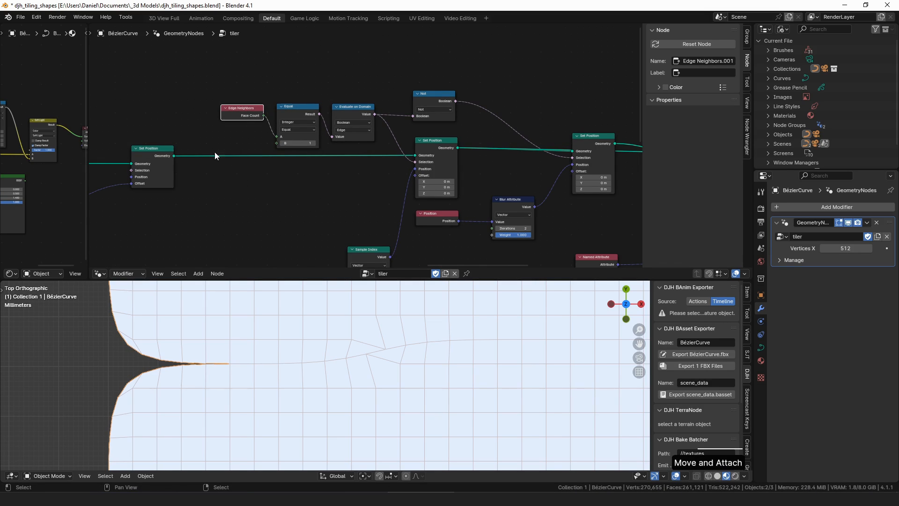
scroll(325, 115, down, 1)
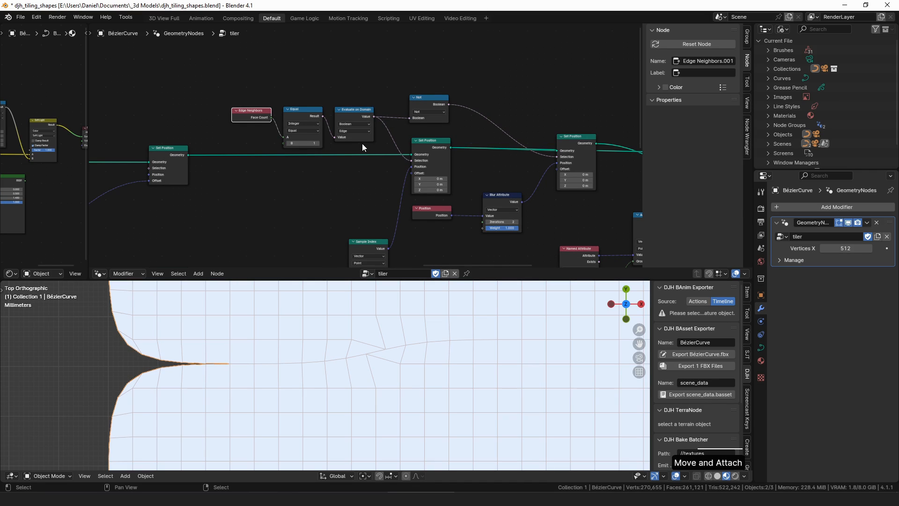
drag(305, 109, 343, 111)
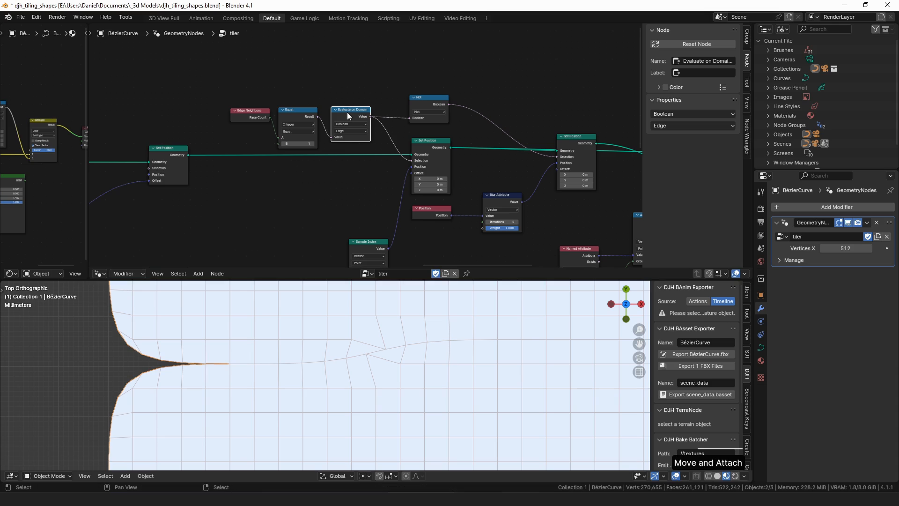
Disconnect Evaluate on Domain from the Set Position node's Selection to check its effect on the mesh, and reconnect it.
drag(410, 160, 388, 138)
scroll(371, 358, down, 5)
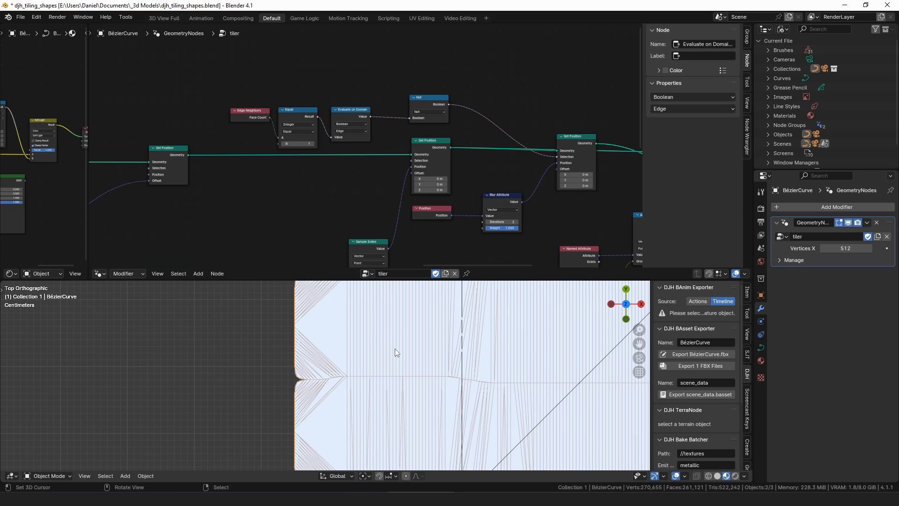
drag(369, 116, 411, 162)
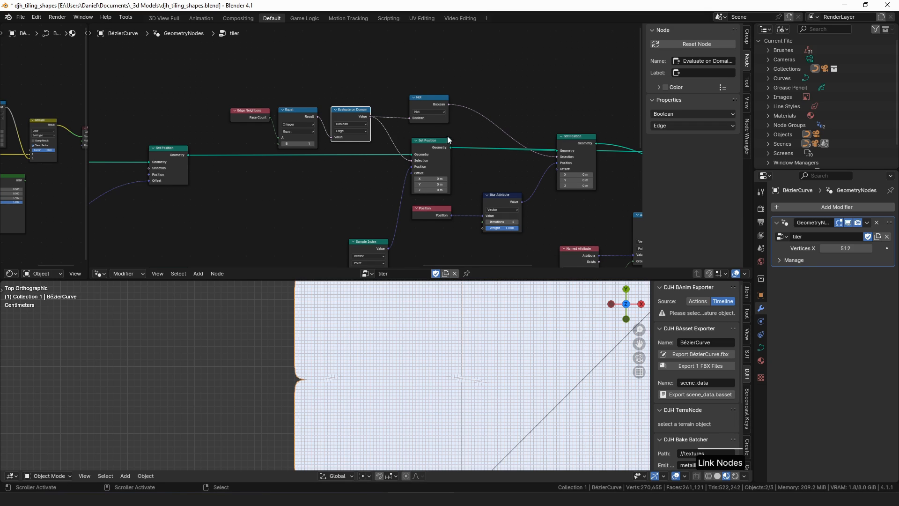
Point out the Not node and circle the distorted grid faces above the seam with a freehand annotation.
middle_drag(447, 137, 393, 136)
drag(381, 97, 384, 93)
scroll(339, 379, up, 12)
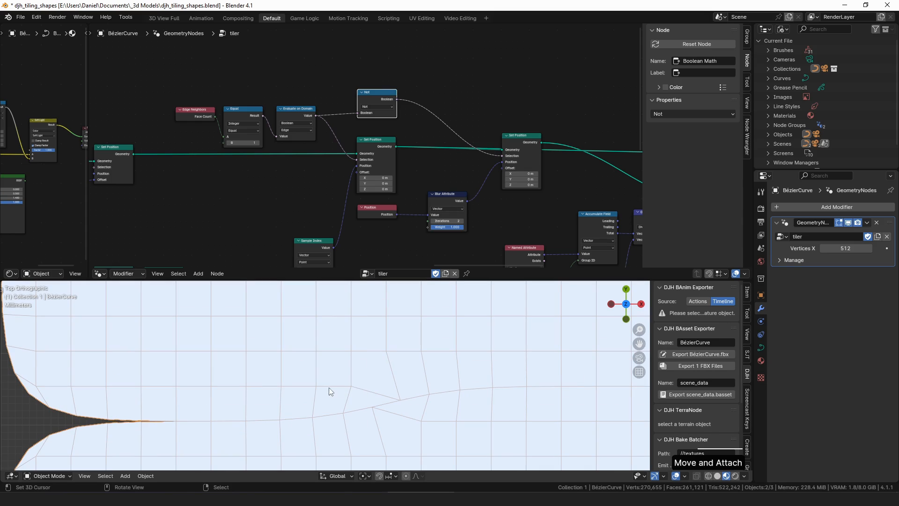
mouse_move(358, 389)
mouse_down()
mouse_move(337, 375)
mouse_move(372, 378)
mouse_up()
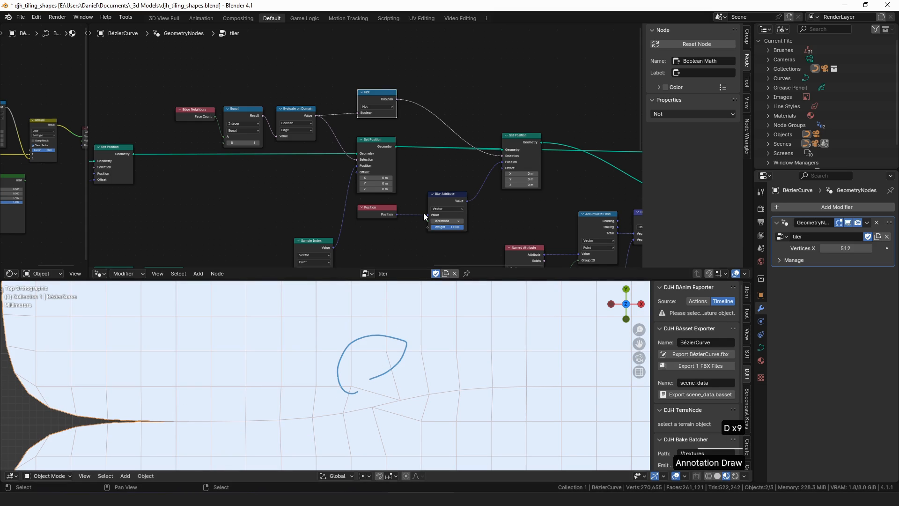
drag(375, 94, 376, 80)
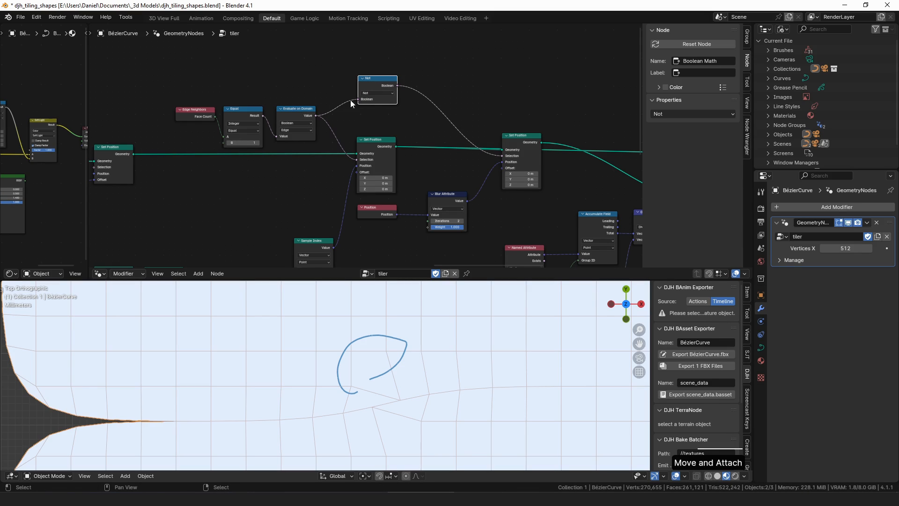
Add a Viewer node to visualise the boundary selection from Evaluate on Domain on the mesh.
mouse_move(383, 86)
mouse_down()
mouse_move(380, 99)
mouse_move(497, 94)
mouse_up()
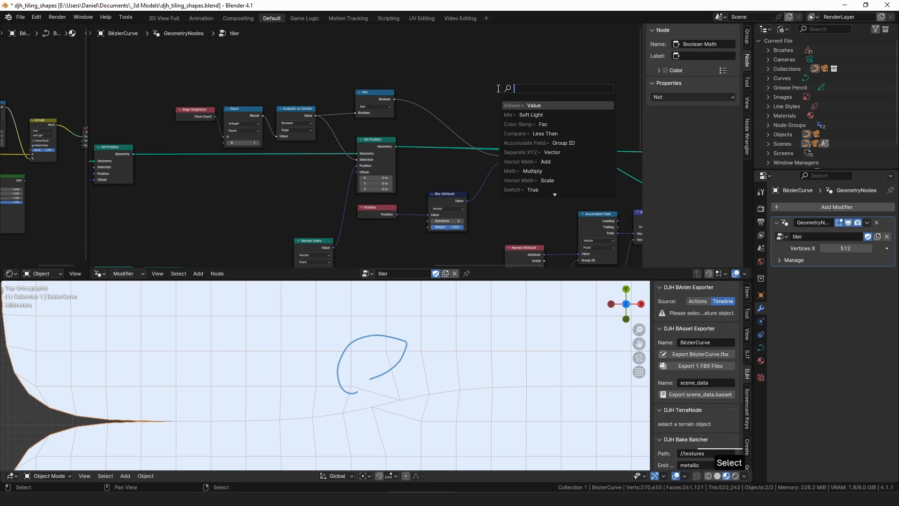
text(vi)
key(Return)
click(497, 94)
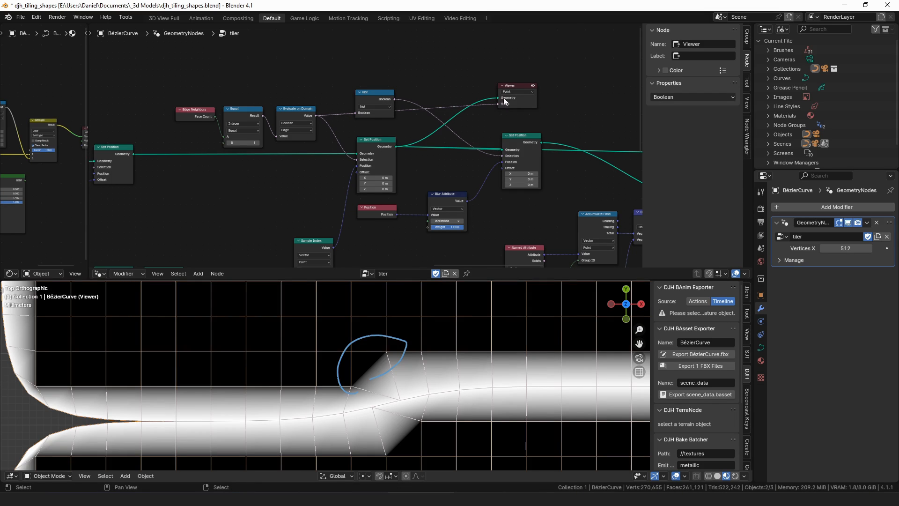
drag(524, 102, 504, 70)
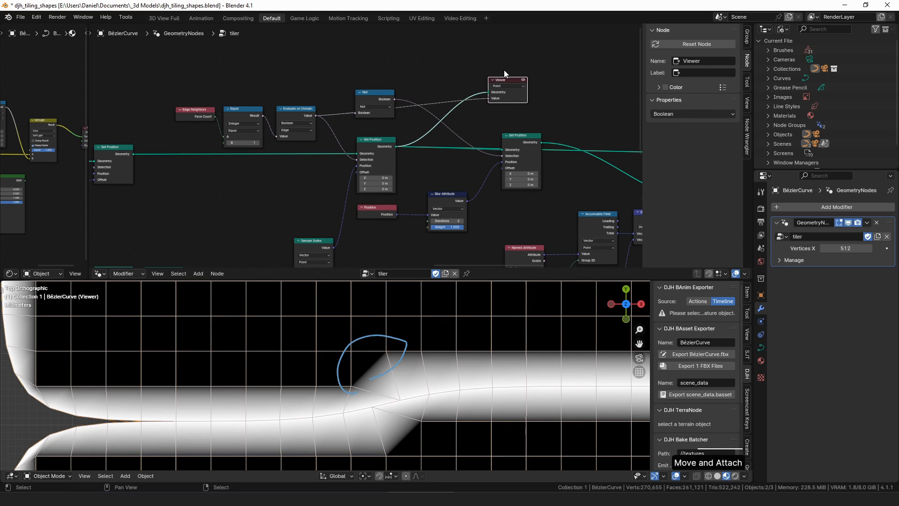
Connect the Not node's output to the Viewer to show the inverted selection, and delete the Viewer.
click(398, 98)
drag(398, 97, 492, 97)
click(513, 93)
key(x)
Preview the Set Position node driven by Blur Attribute, and repeatedly mute and unmute the blur to compare the grid near the seam.
middle_drag(531, 127, 469, 97)
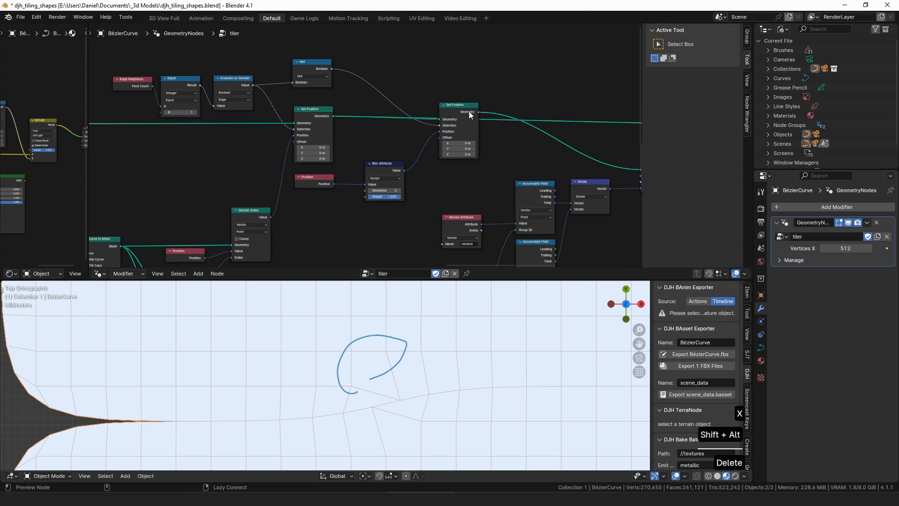
alt+shift+click(468, 111)
click(386, 168)
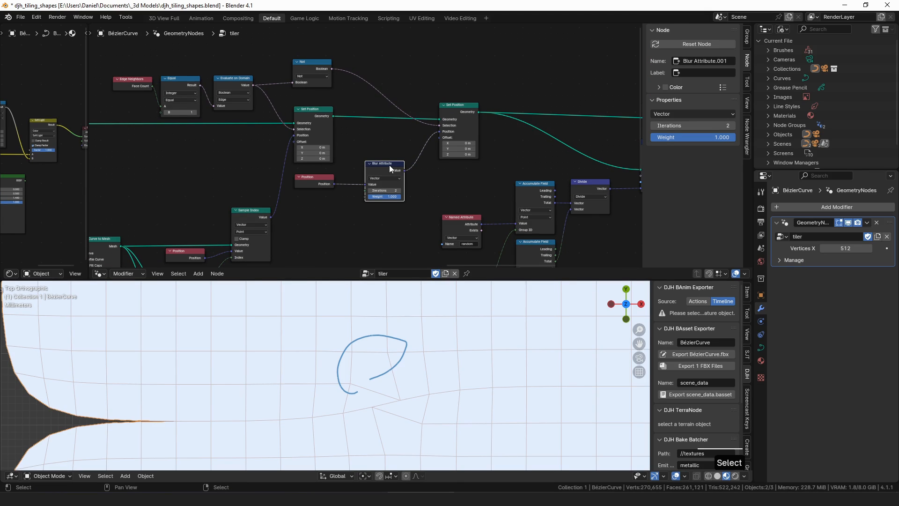
key(m)
key(m)
key(m)
key(m)
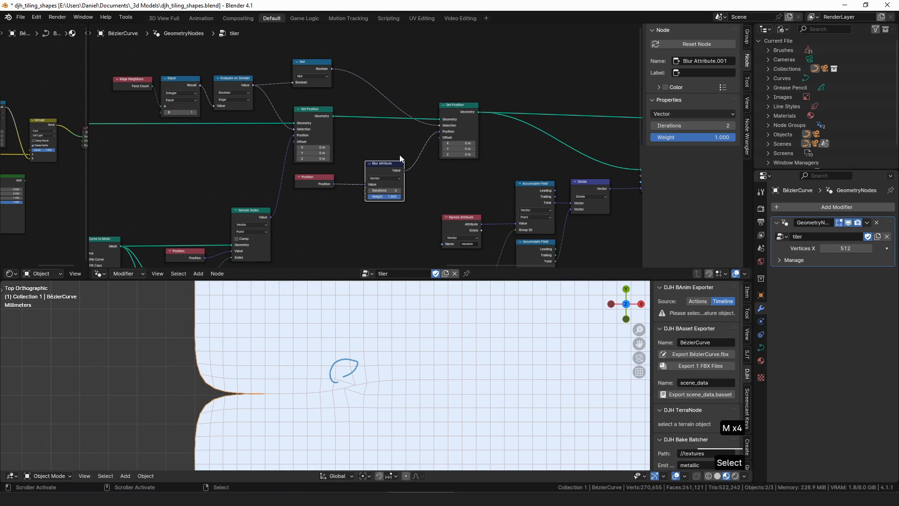
key(m)
scroll(370, 145, down, 1)
key(m)
Visualise the random Named Attribute through a Viewer and examine the colour boundary between neighbouring regions up close.
shift+middle_drag(403, 181, 247, 144)
scroll(355, 145, up, 3)
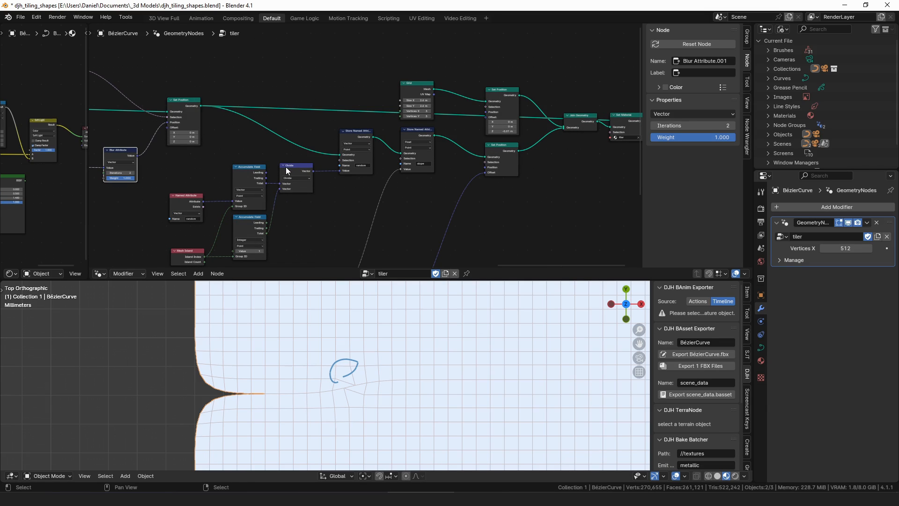
shift+middle_drag(286, 167, 298, 172)
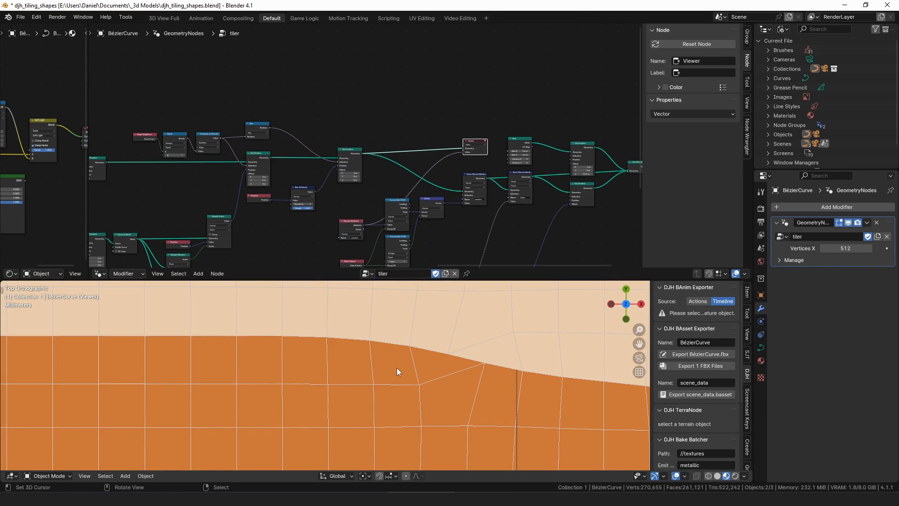
ctrl+middle_drag(397, 367, 415, 340)
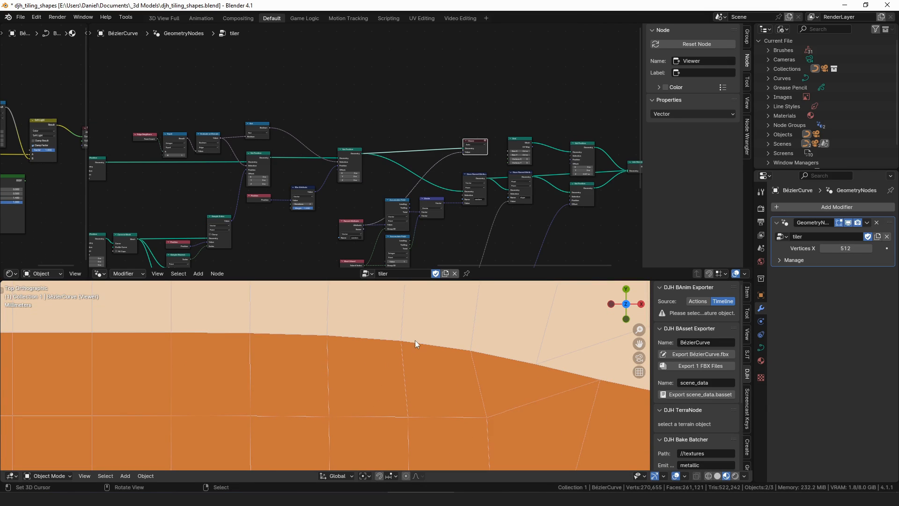
Go back to the start of the node tree and open the Random Island Value group for editing.
ctrl+middle_drag(481, 155, 396, 147)
drag(396, 147, 318, 265)
middle_drag(407, 201, 423, 152)
scroll(262, 149, down, 5)
scroll(255, 155, down, 4)
middle_drag(218, 122, 394, 132)
ctrl+middle_drag(318, 141, 287, 115)
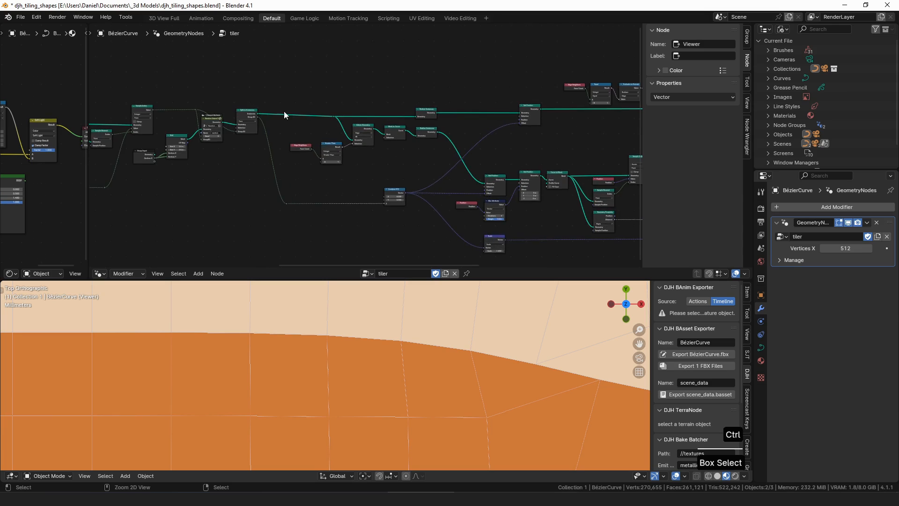
middle_drag(217, 117, 298, 121)
click(298, 120)
key(Tab)
ctrl+middle_drag(356, 117, 382, 102)
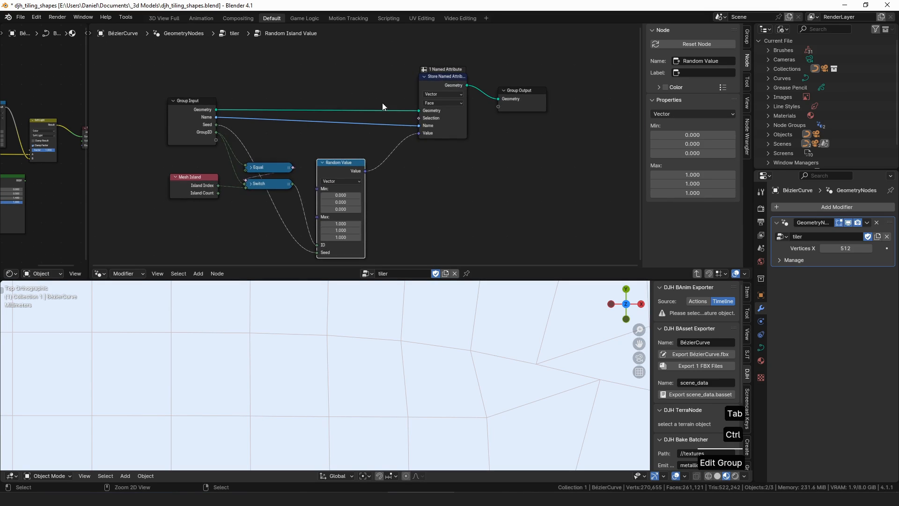
Check the domain options of the group's Store Named Attribute node and exit the group.
click(454, 104)
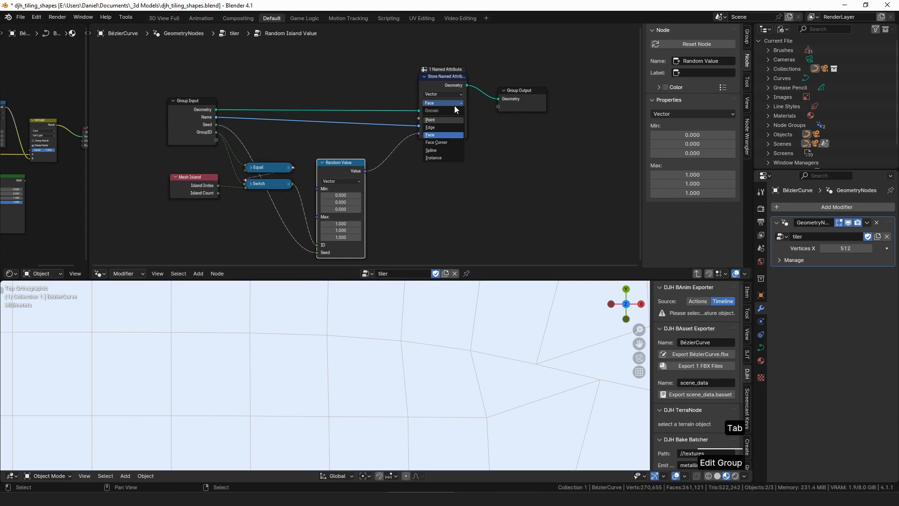
click(524, 96)
key(Tab)
Return to the Accumulate Field and Divide nodes and select the Store Named Attribute node that writes the random attribute.
ctrl+middle_drag(532, 123, 539, 159)
middle_drag(538, 159, 202, 145)
ctrl+middle_drag(359, 148, 375, 173)
middle_drag(585, 158, 434, 114)
click(401, 76)
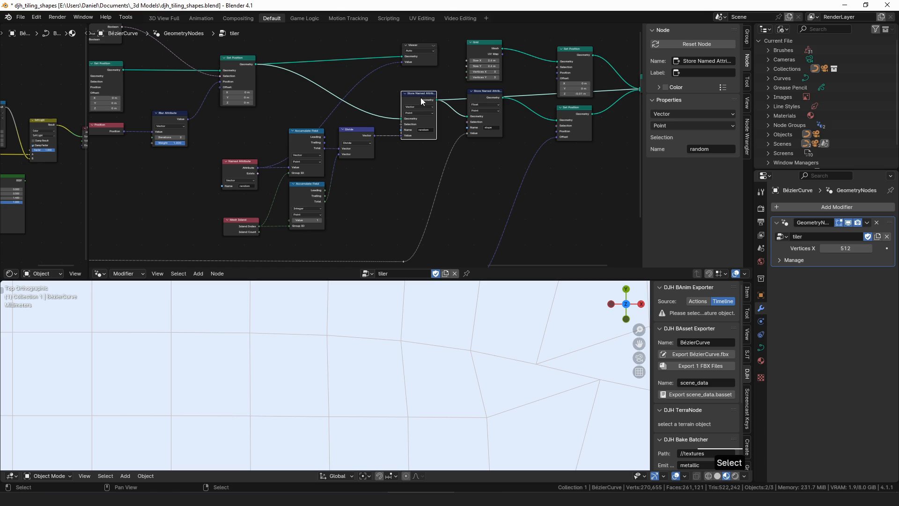
Dissolve the random Store Named Attribute, Divide and both Accumulate Field nodes, and clear away the Mesh Island node.
key(ctrl+x)
click(364, 140)
key(ctrl+x)
click(310, 147)
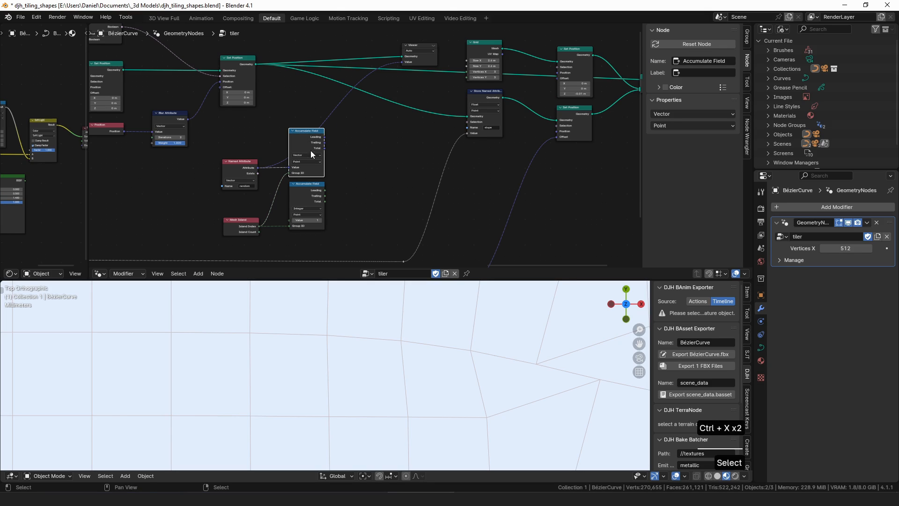
middle_drag(321, 172, 386, 157)
ctrl+middle_drag(386, 157, 380, 141)
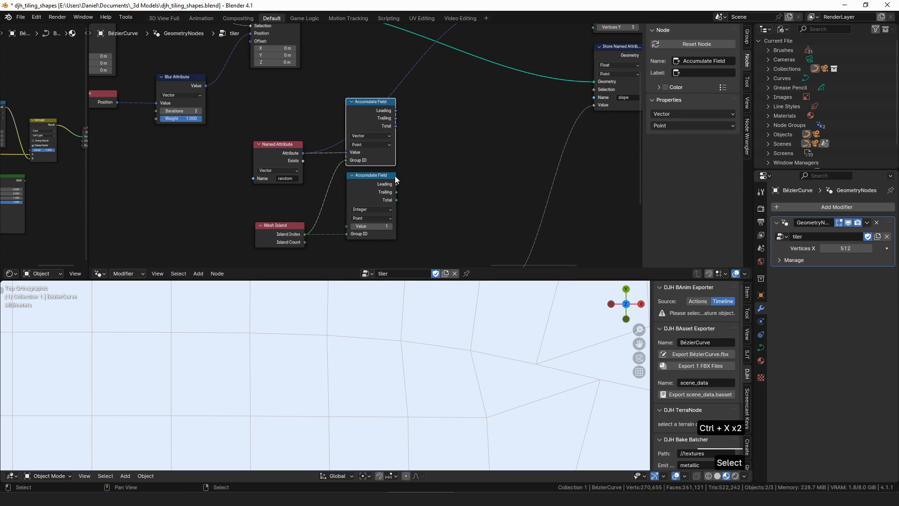
key(ctrl+x)
click(361, 177)
key(ctrl+x)
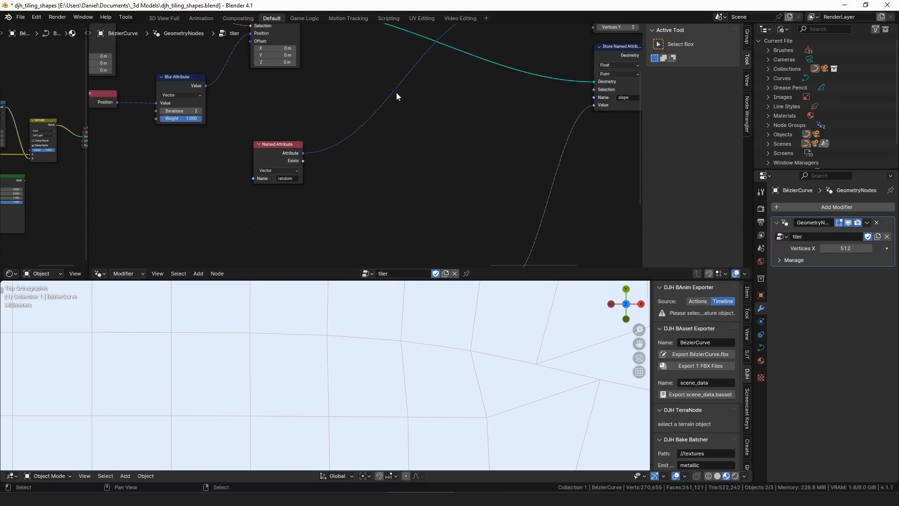
Delete the random Named Attribute node together with the Viewer it feeds.
middle_drag(394, 91, 354, 176)
ctrl+middle_drag(354, 176, 296, 190)
drag(281, 215, 415, 121)
click(485, 96)
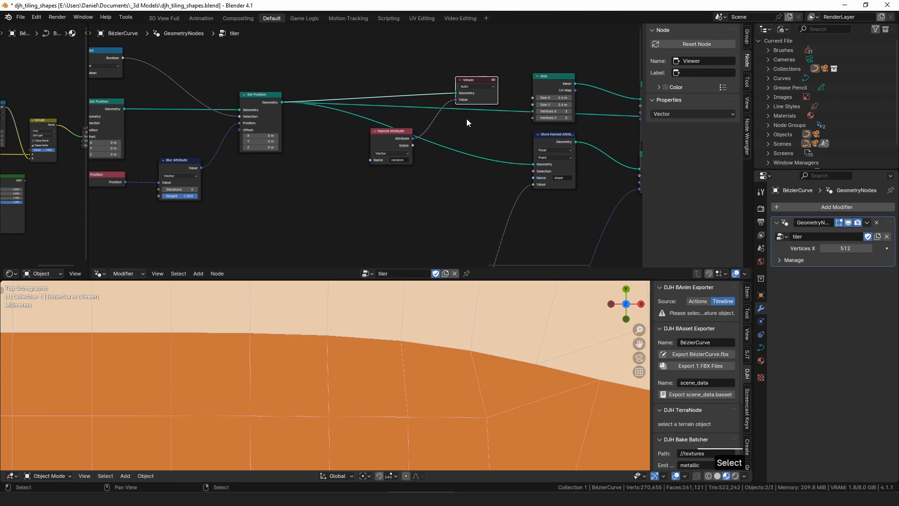
key(x)
Move the Grid, slope Store Named Attribute and remaining output nodes closer to the preceding Set Position node.
scroll(331, 36, down, 3)
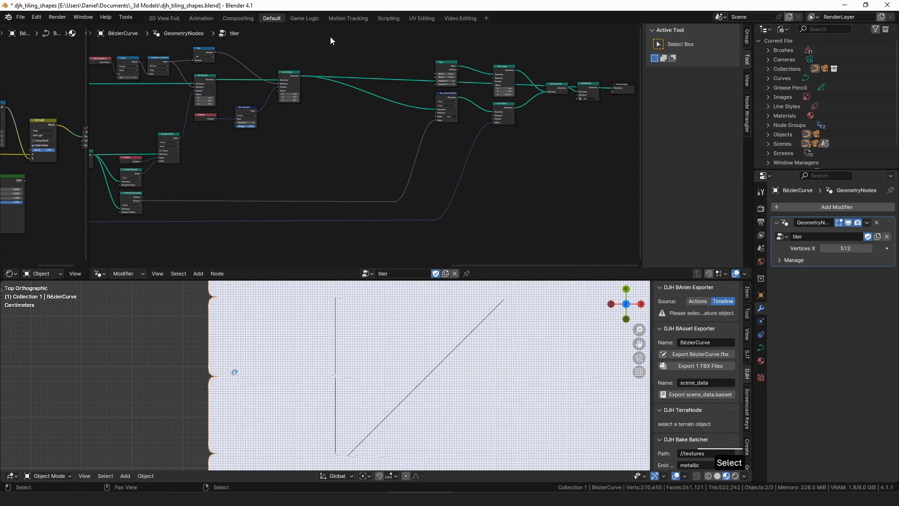
key(g)
click(417, 152)
ctrl+middle_drag(417, 152, 392, 136)
Trace the slope attribute's value back through the Geometry Proximity node's Distance output to the Curve to Mesh node.
click(398, 94)
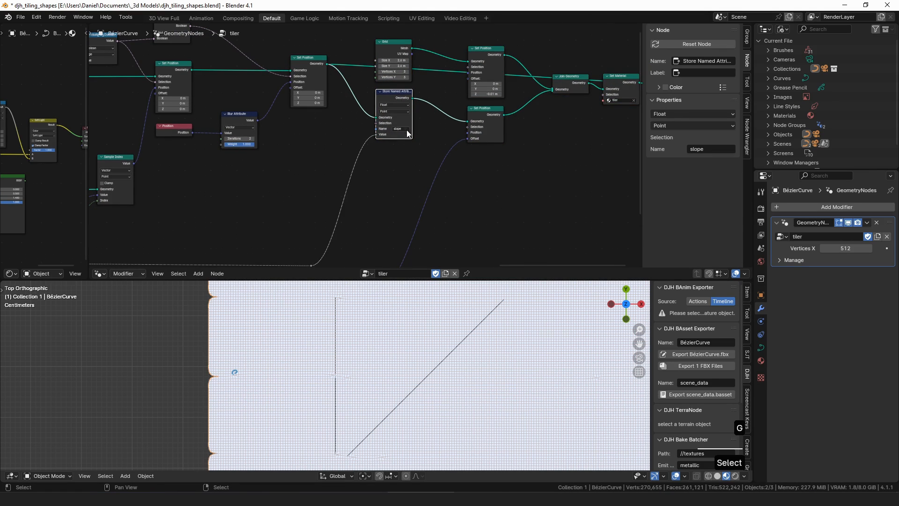
middle_drag(379, 189, 387, 156)
middle_drag(298, 232, 430, 187)
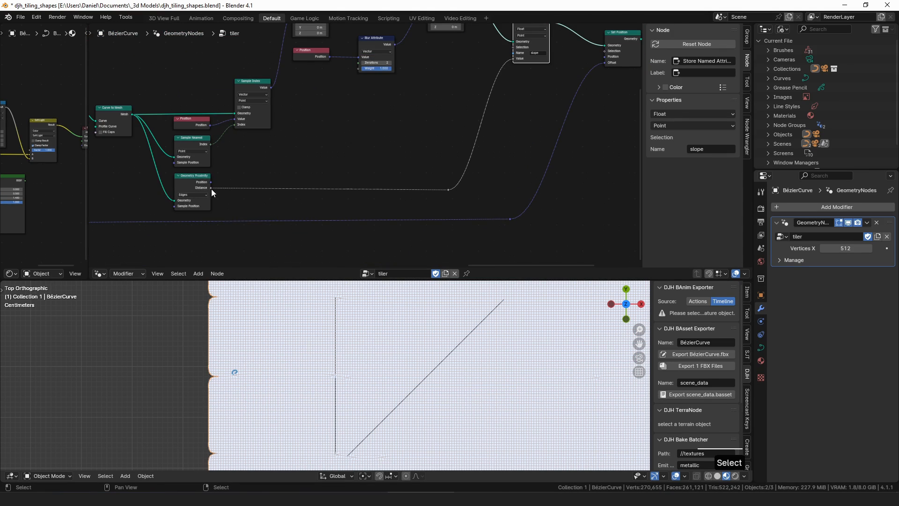
drag(212, 187, 265, 155)
key(Escape)
middle_drag(241, 157, 362, 142)
drag(317, 166, 317, 167)
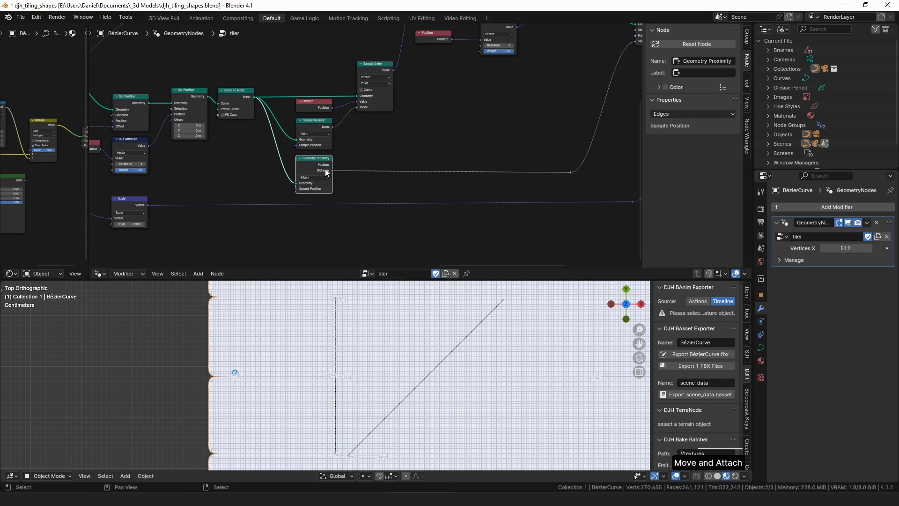
ctrl+middle_drag(341, 182, 337, 150)
drag(183, 74, 190, 72)
ctrl+middle_drag(386, 146, 441, 100)
middle_drag(440, 100, 264, 167)
middle_drag(469, 127, 521, 99)
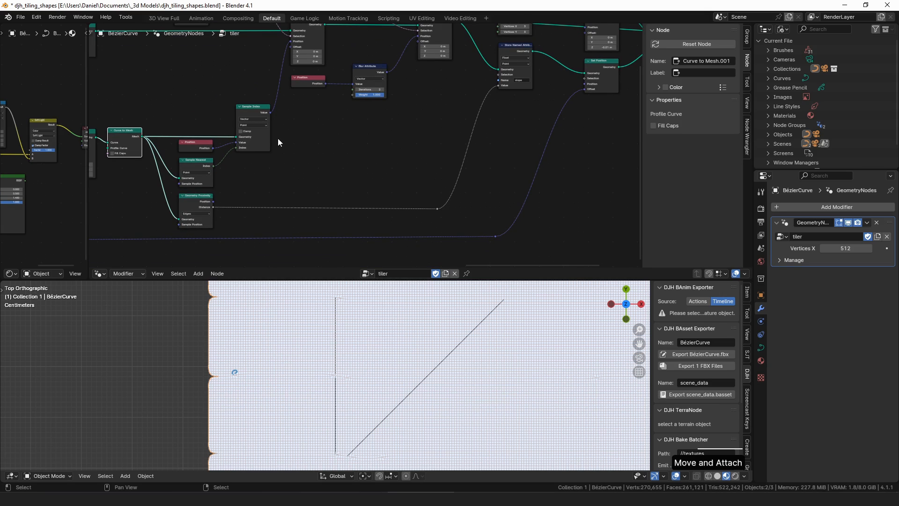
Visualise the Geometry Proximity distance on the slope Store Named Attribute geometry through a Viewer and examine the gradient up close.
middle_drag(530, 35, 378, 154)
alt+shift+click(419, 127)
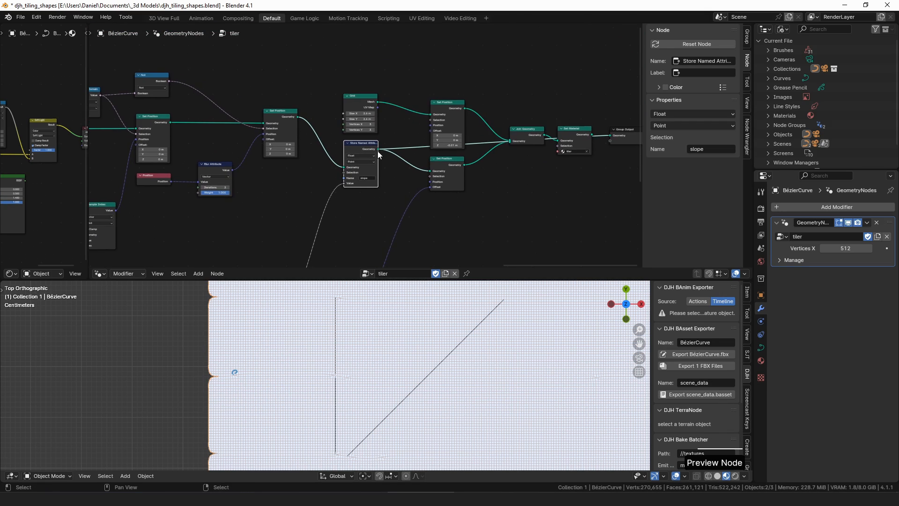
ctrl+middle_drag(507, 399, 565, 409)
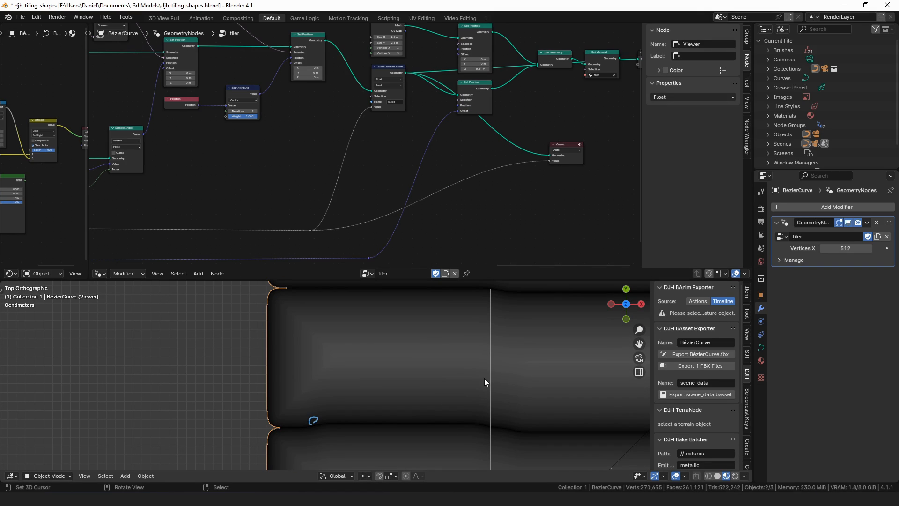
key(q)
click(461, 378)
shift+middle_drag(399, 414, 296, 393)
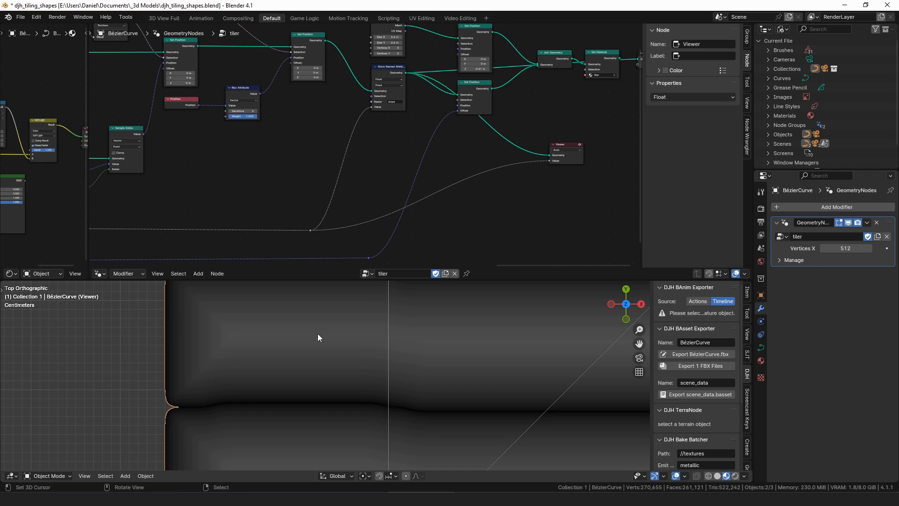
Delete the Viewer node that displays the slope distance values.
scroll(321, 217, down, 1)
middle_drag(517, 95, 419, 130)
scroll(452, 116, down, 1)
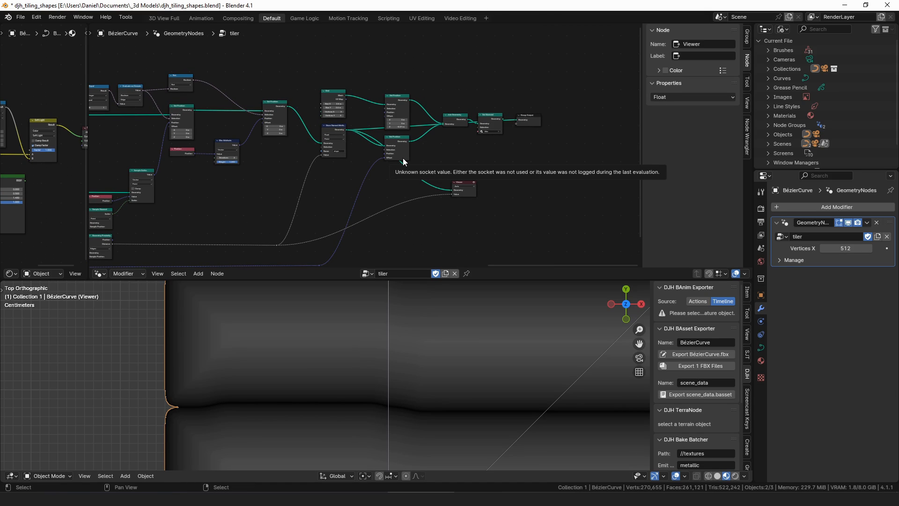
drag(469, 192, 468, 193)
drag(508, 161, 452, 182)
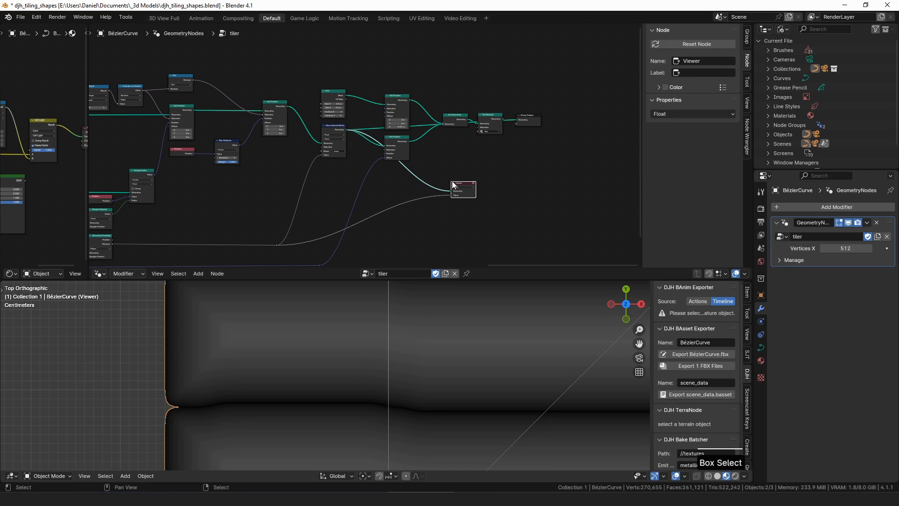
middle_drag(451, 180, 444, 207)
key(x)
Preview the slope Store Named Attribute node's geometry and examine its offset from the world origin in perspective.
scroll(435, 197, up, 2)
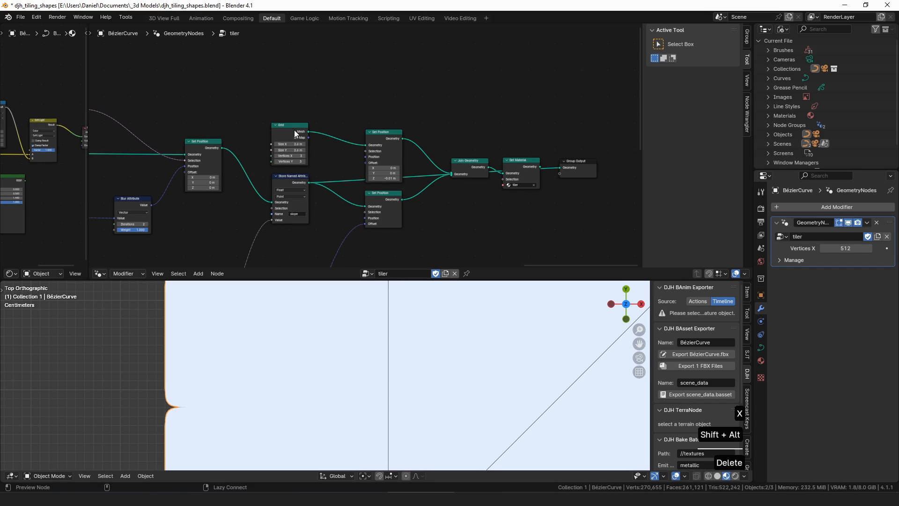
shift+middle_drag(358, 159, 328, 84)
alt+shift+click(302, 113)
scroll(394, 360, down, 9)
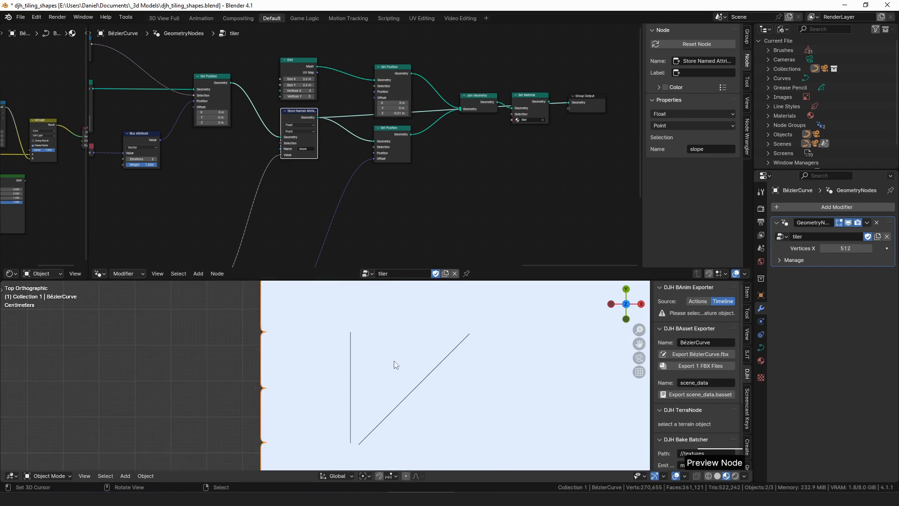
middle_drag(351, 393, 419, 331)
scroll(387, 369, down, 10)
middle_drag(387, 369, 407, 352)
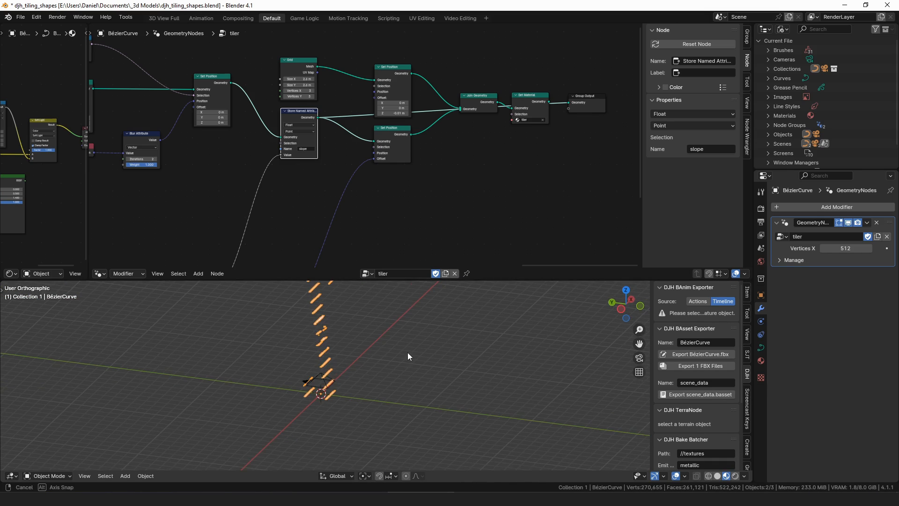
Preview the Set Position node that recentres the shapes and trace its Offset input back to the Scale vector math node.
alt+shift+click(400, 134)
scroll(398, 148, down, 11)
middle_drag(309, 193, 462, 131)
drag(407, 139, 408, 141)
middle_drag(538, 133, 177, 192)
scroll(491, 128, down, 4)
scroll(404, 139, up, 3)
middle_drag(365, 369, 353, 394)
scroll(353, 393, up, 7)
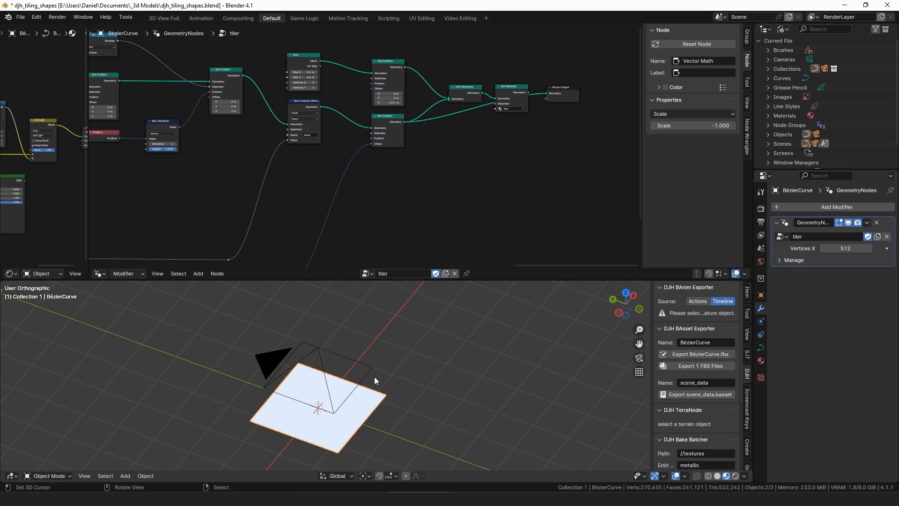
middle_drag(404, 123, 384, 139)
right_click(382, 140)
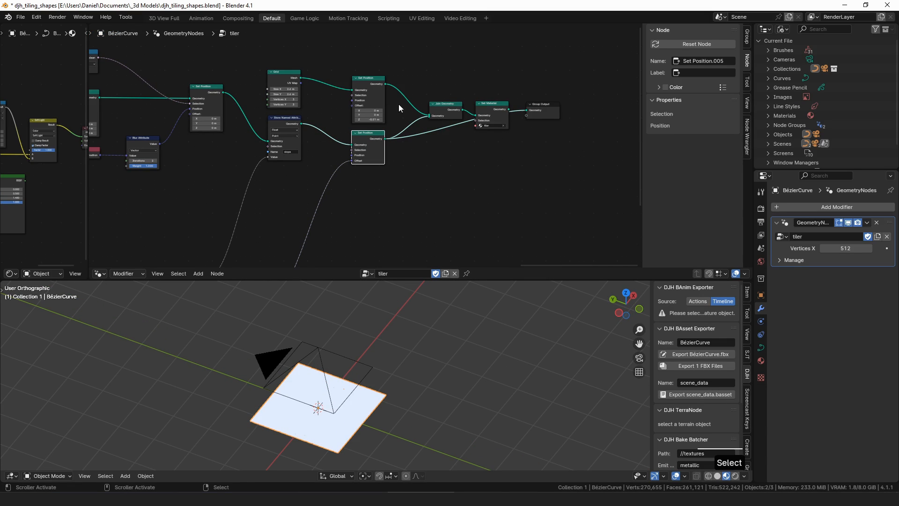
Preview in turn the Grid node, the Set Position node that lowers it, and the Join Geometry node.
alt+shift+click(283, 72)
shift+middle_drag(437, 381, 415, 328)
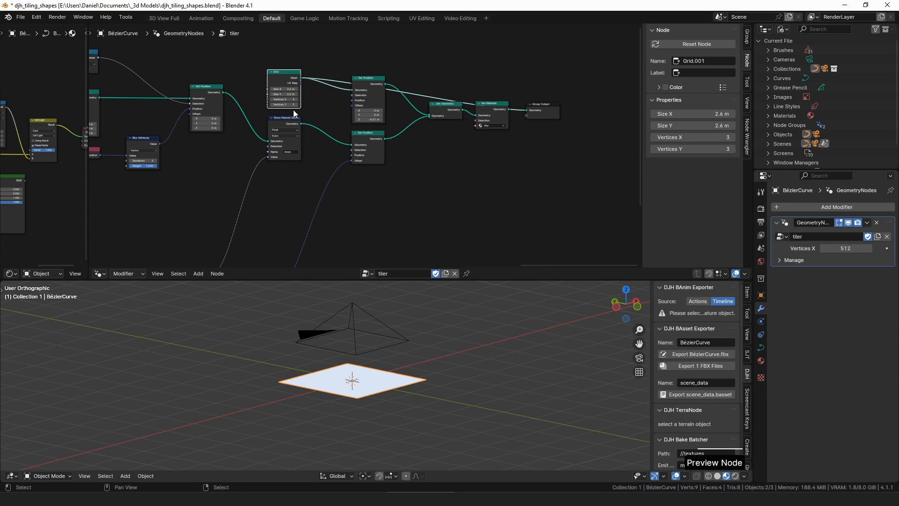
scroll(251, 120, up, 4)
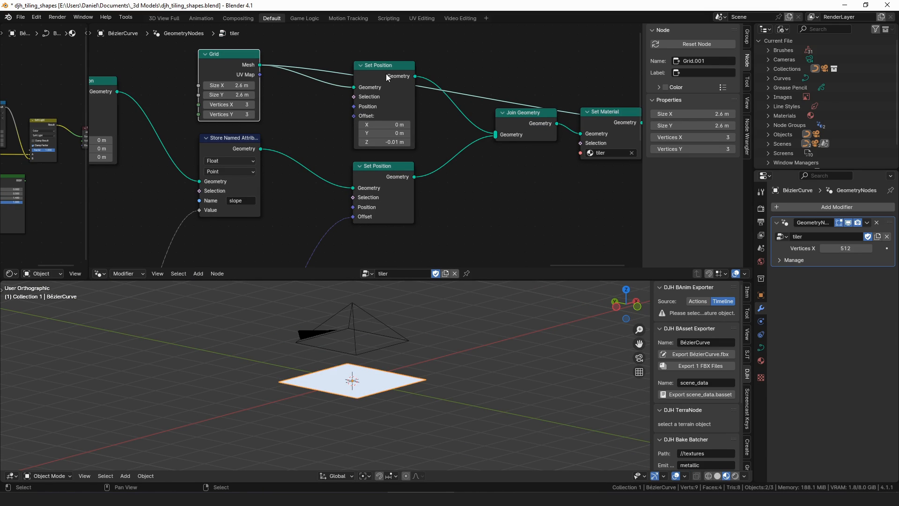
drag(386, 75, 384, 76)
alt+shift+click(396, 71)
middle_drag(517, 119, 415, 103)
alt+shift+click(430, 106)
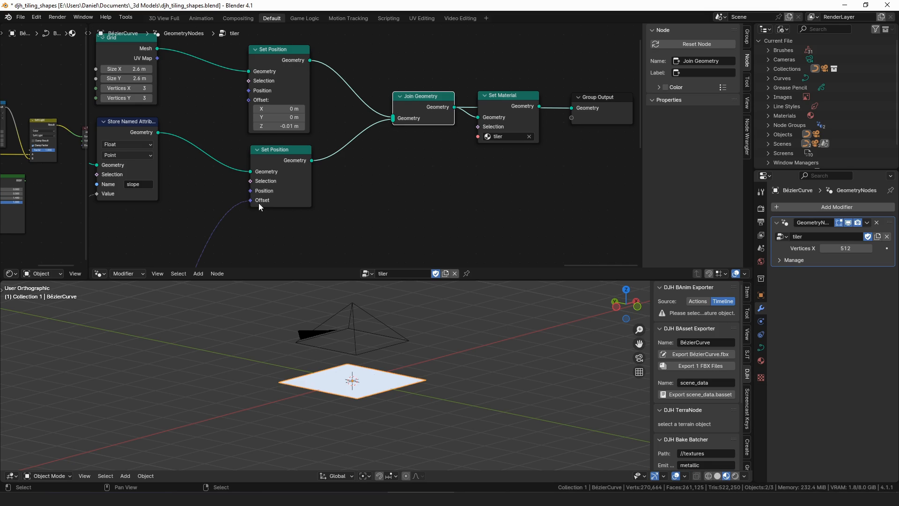
Switch to the camera view, connect the Set Material node to the Group Output and inspect the black gaps between the coloured shapes.
key(KP_0)
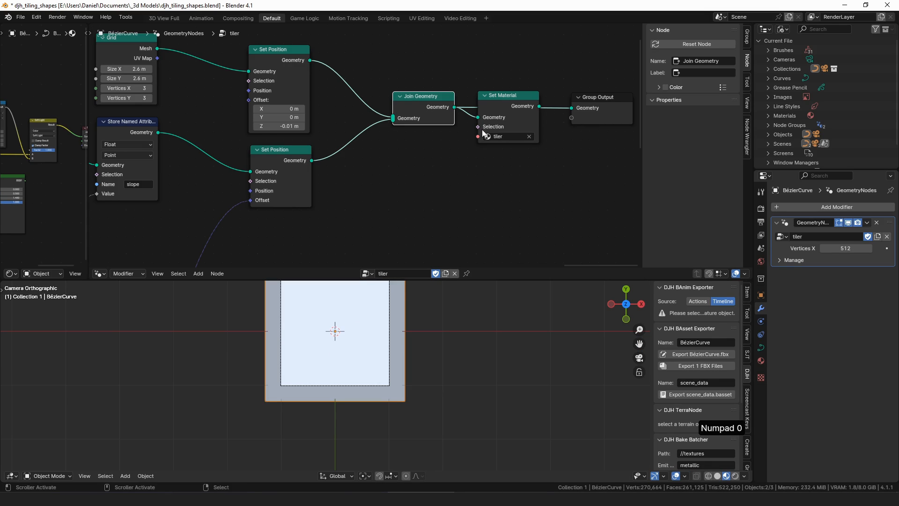
ctrl+shift+click(502, 102)
scroll(361, 339, up, 6)
shift+middle_drag(339, 340, 388, 367)
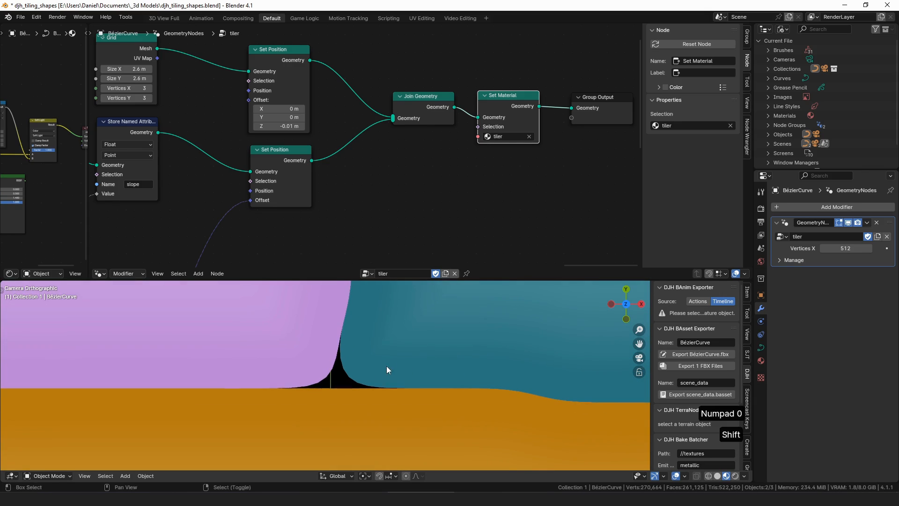
key(Home)
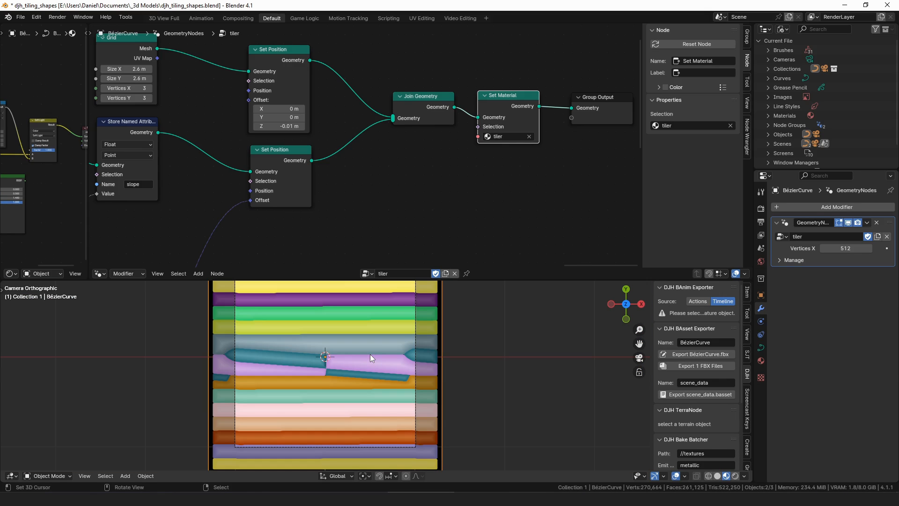
shift+middle_drag(378, 332, 378, 355)
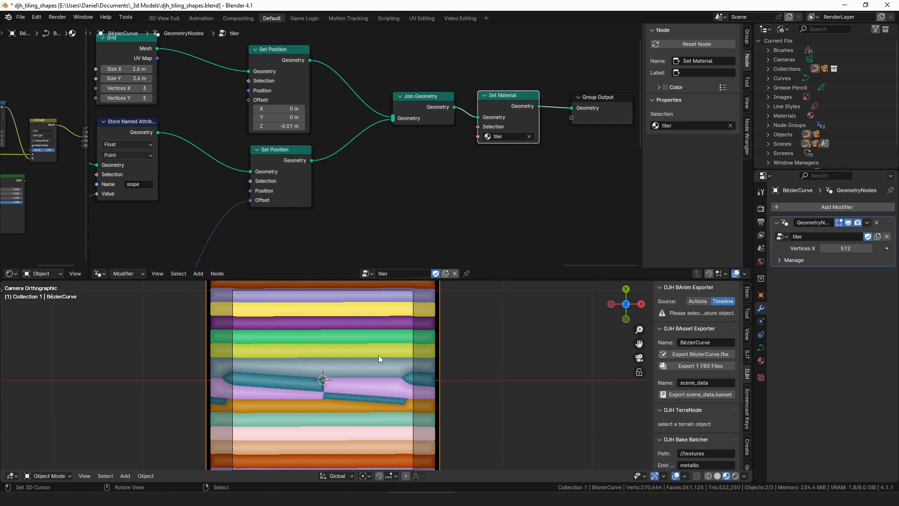
Widen the shader editor and examine the random and slope Attribute nodes of the tiler material.
drag(421, 94, 393, 93)
drag(501, 100, 479, 99)
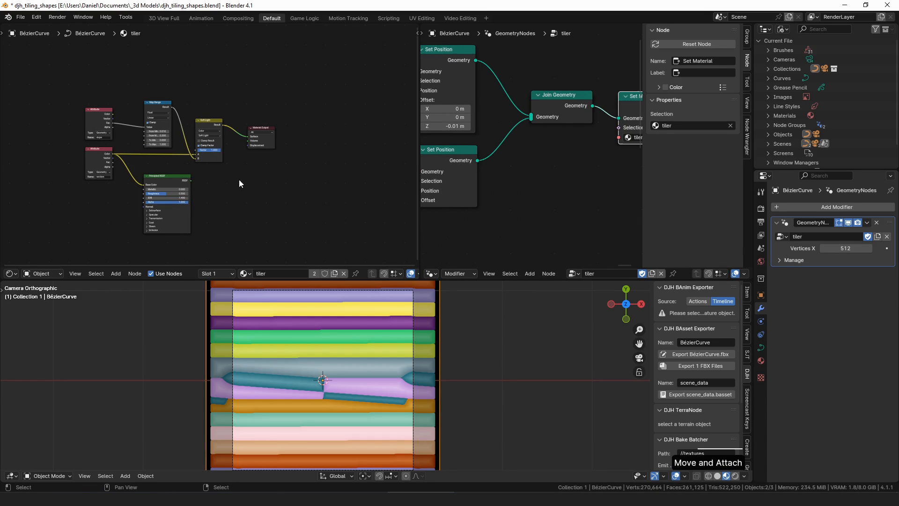
ctrl+middle_drag(239, 183, 216, 119)
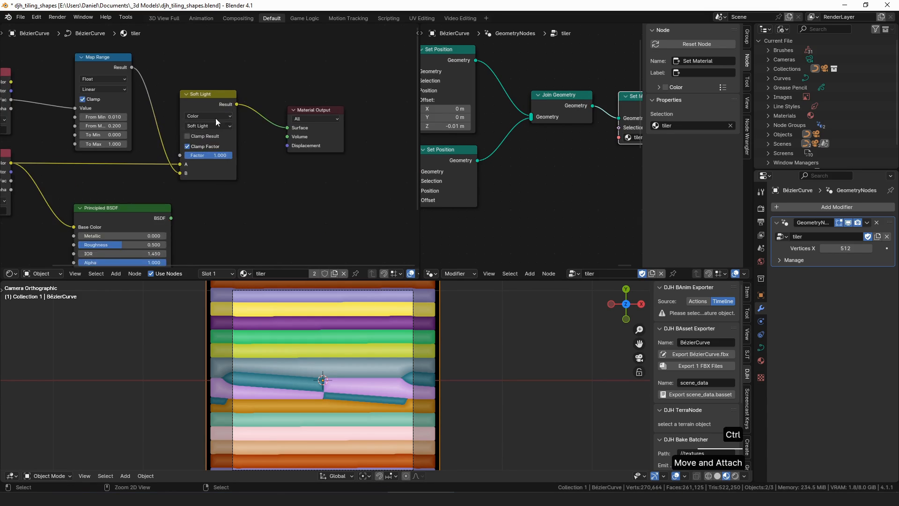
middle_drag(104, 170, 209, 144)
drag(82, 136, 86, 135)
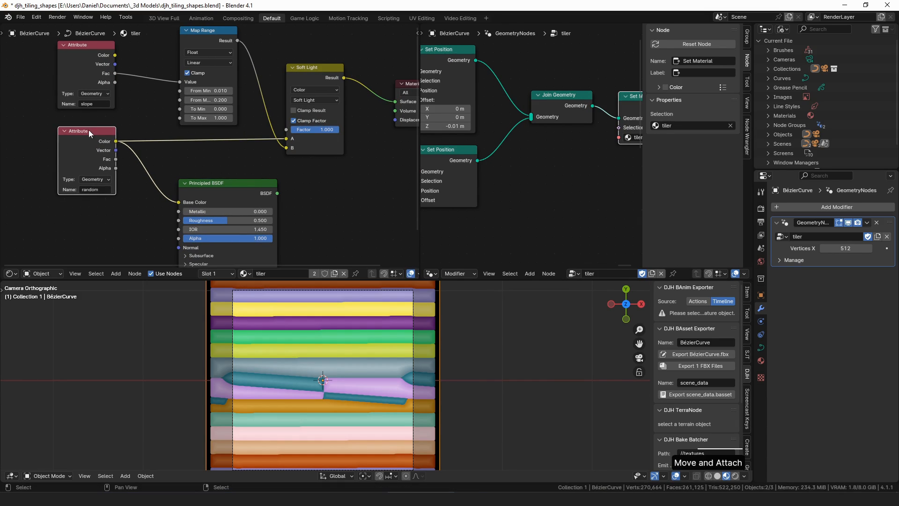
drag(86, 60, 87, 65)
middle_drag(133, 89, 109, 98)
Preview the random Color and slope Fac attributes directly on the Material Output's Surface, restoring the Soft Light link after inspecting them.
drag(92, 150, 375, 110)
scroll(344, 380, up, 8)
mouse_move(93, 87)
mouse_down()
mouse_move(394, 112)
mouse_move(372, 111)
mouse_up()
drag(320, 87, 372, 111)
scroll(342, 346, down, 8)
scroll(354, 361, up, 2)
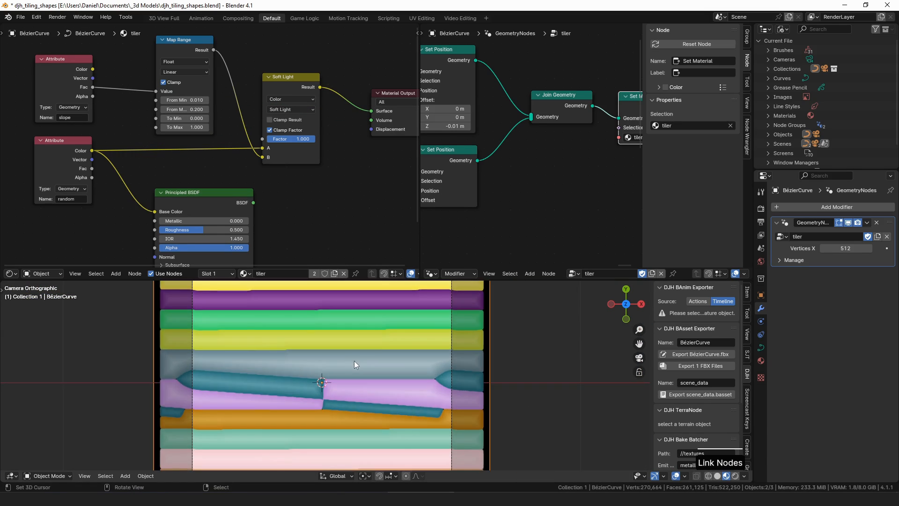
scroll(414, 361, down, 3)
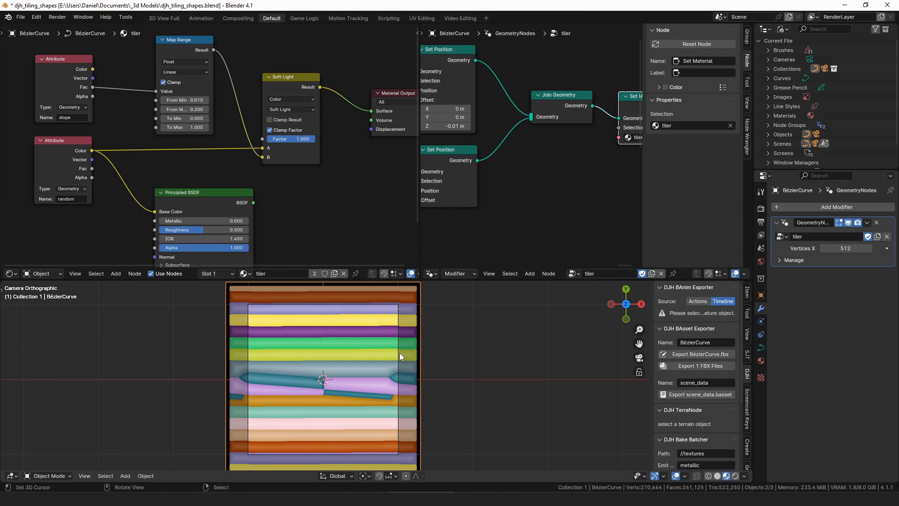
Select the camera and set its lens type to Orthographic.
click(398, 353)
click(760, 334)
click(847, 237)
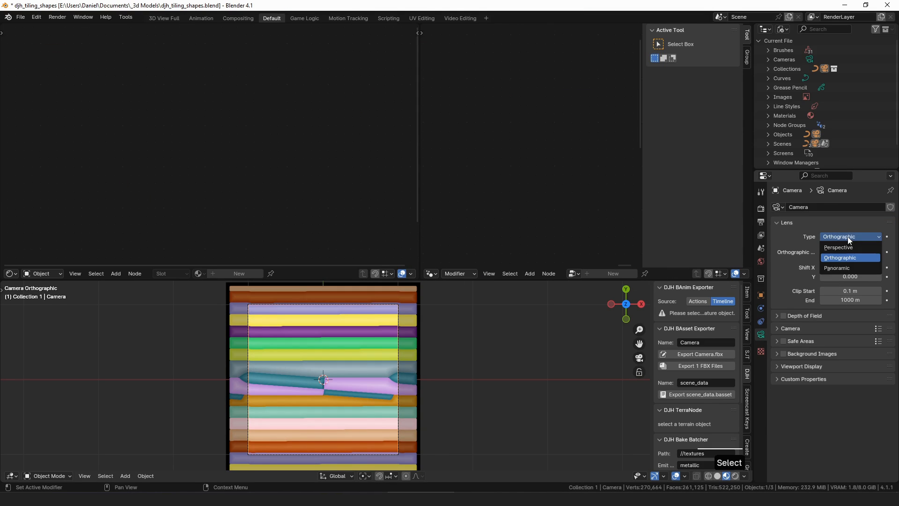
click(849, 257)
Try an orthographic scale of 3.7 on the camera, and settle on a scale of 2.
click(849, 253)
text(3.7)
key(Return)
drag(849, 252, 853, 252)
click(850, 252)
text(2)
key(Return)
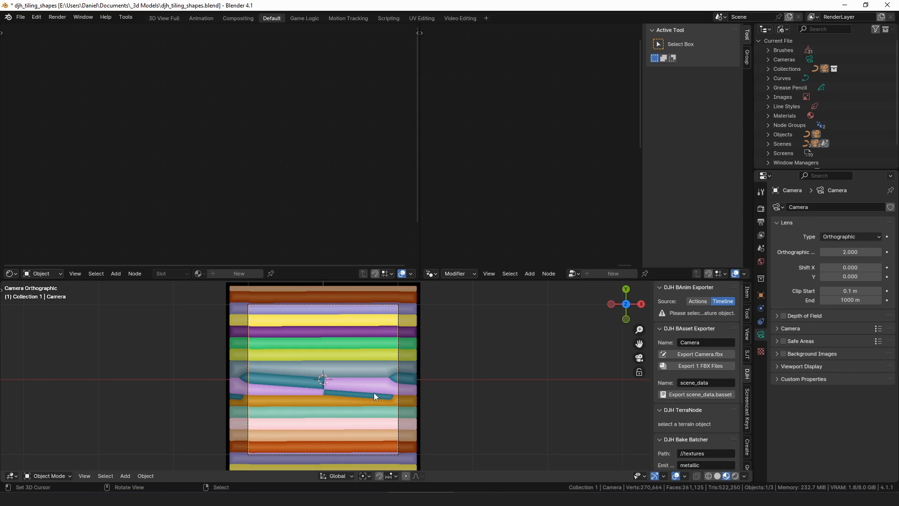
Render the image and display the render result repeated, zoomed out to check that it tiles seamlessly.
key(F12)
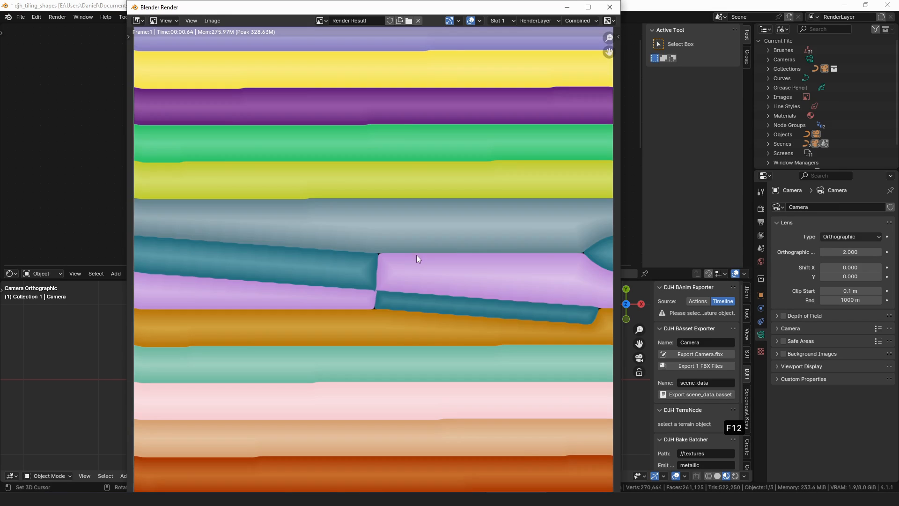
scroll(416, 259, down, 6)
middle_drag(419, 267, 409, 267)
key(r)
scroll(507, 265, down, 5)
middle_drag(489, 274, 421, 268)
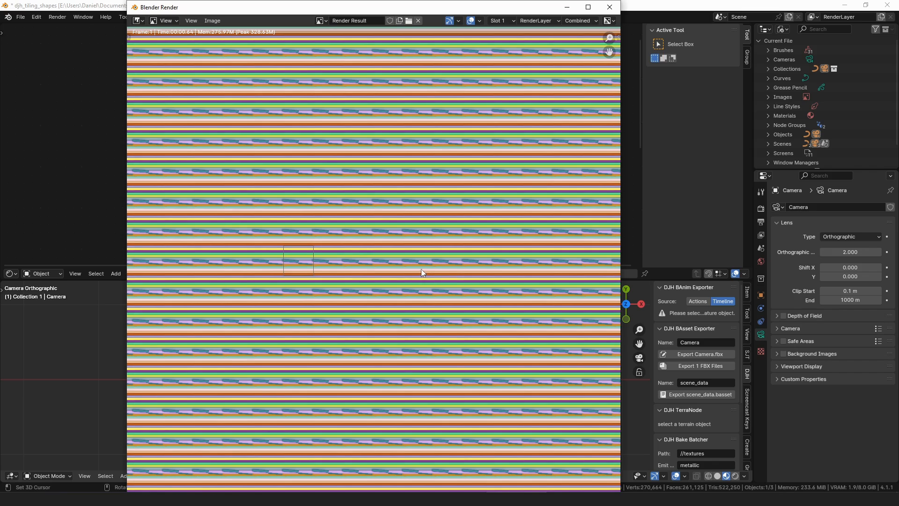
Examine the repeated render's tiling up close, close the render window, and bring the maximized tiler node tree back to the normal layout.
scroll(421, 269, up, 4)
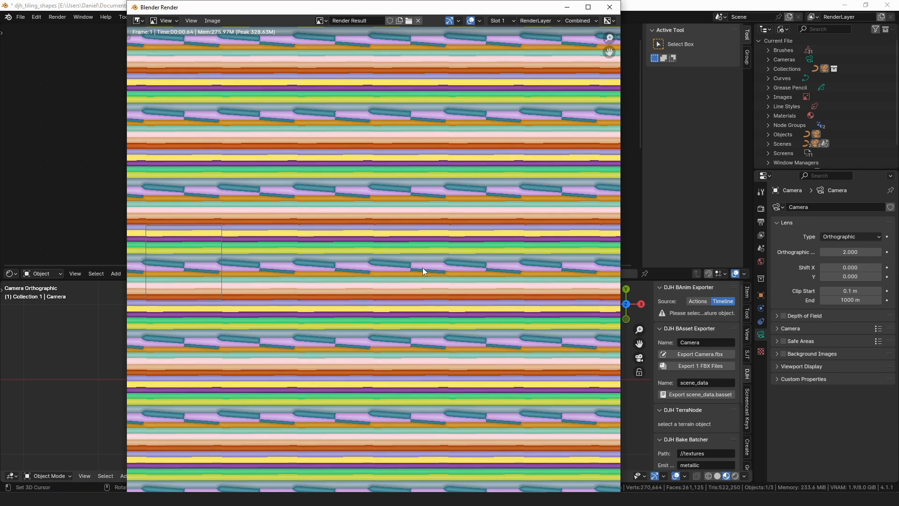
key(Escape)
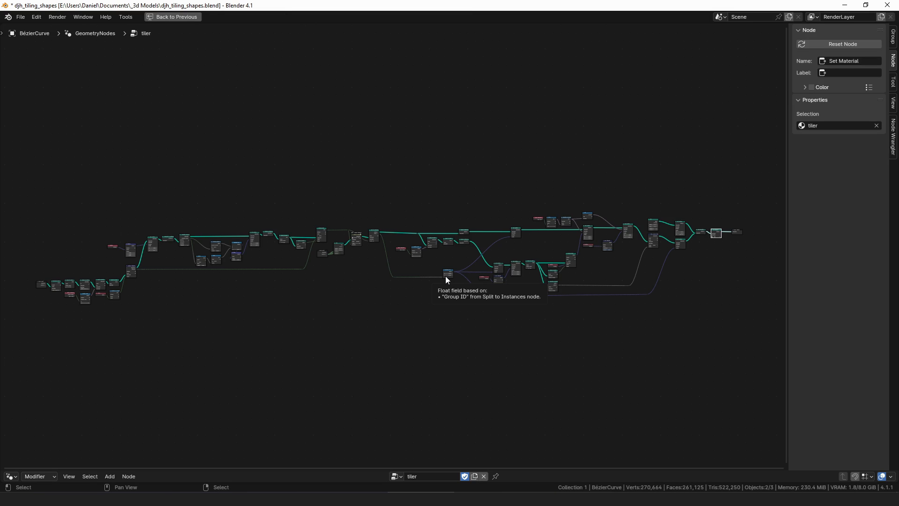
middle_drag(445, 276, 466, 261)
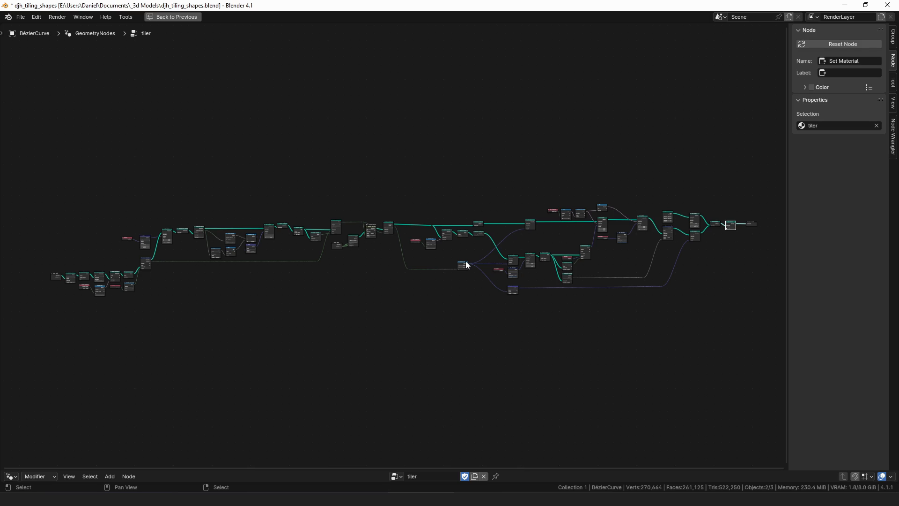
key(ctrl+space)
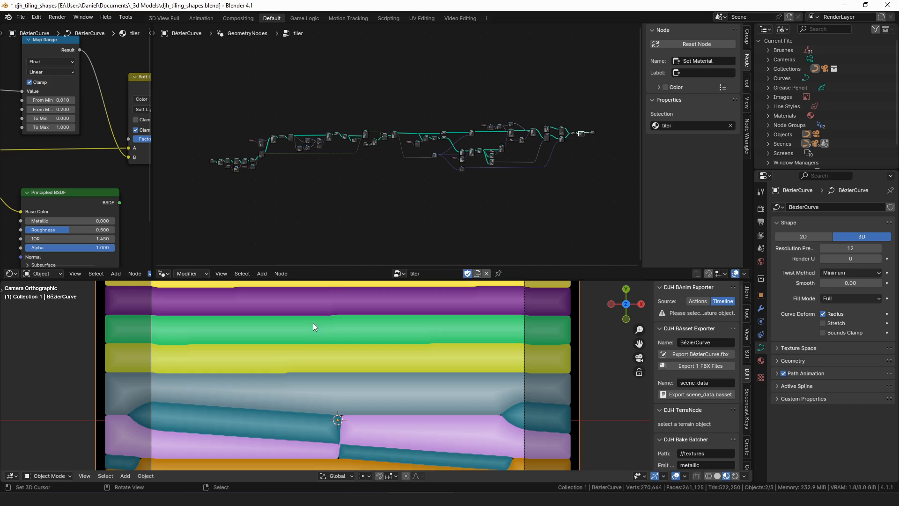
Preview the Map Range result on the material surface, widen the shader editor, and set the Map Range's From Max to 0.02.
middle_drag(80, 142, 159, 146)
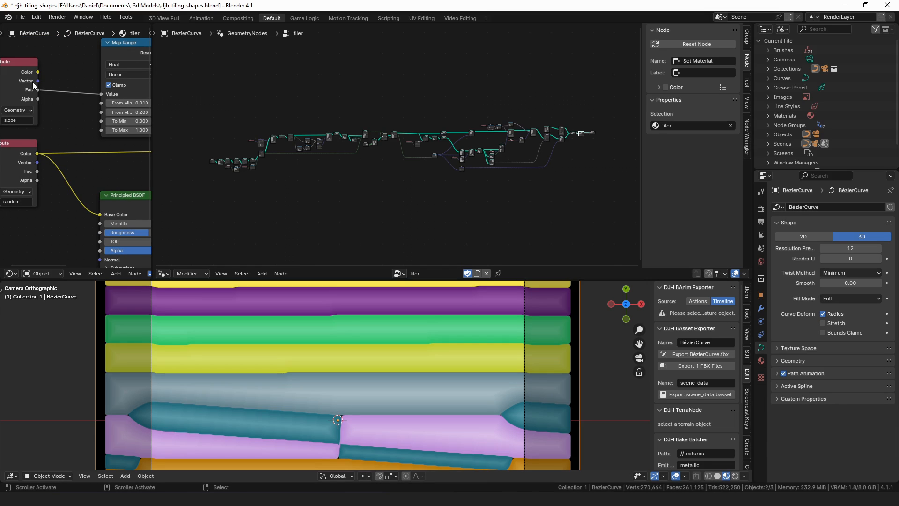
ctrl+shift+click(119, 47)
drag(153, 178, 326, 179)
scroll(111, 141, up, 4)
click(82, 137)
text(.02)
key(Return)
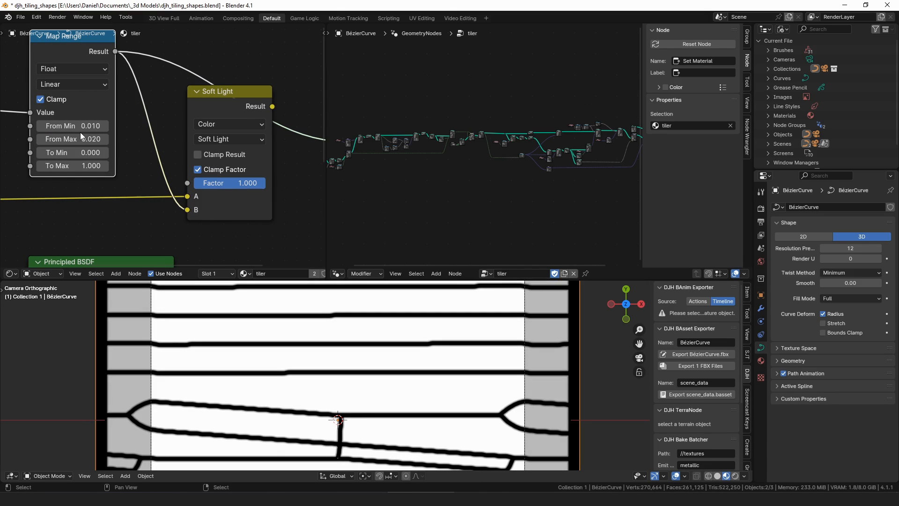
Try a lower From Max and a higher From Min on the Map Range node, cancelling each adjustment.
scroll(342, 401, up, 4)
middle_drag(81, 128, 145, 139)
drag(144, 155, 93, 154)
right_click(144, 155)
drag(144, 138, 191, 139)
right_click(144, 139)
Set the Map Range's From Min to 0.001 and From Max to 0.005 to thin the outlines between the shapes.
middle_drag(522, 198, 435, 158)
scroll(194, 171, down, 5)
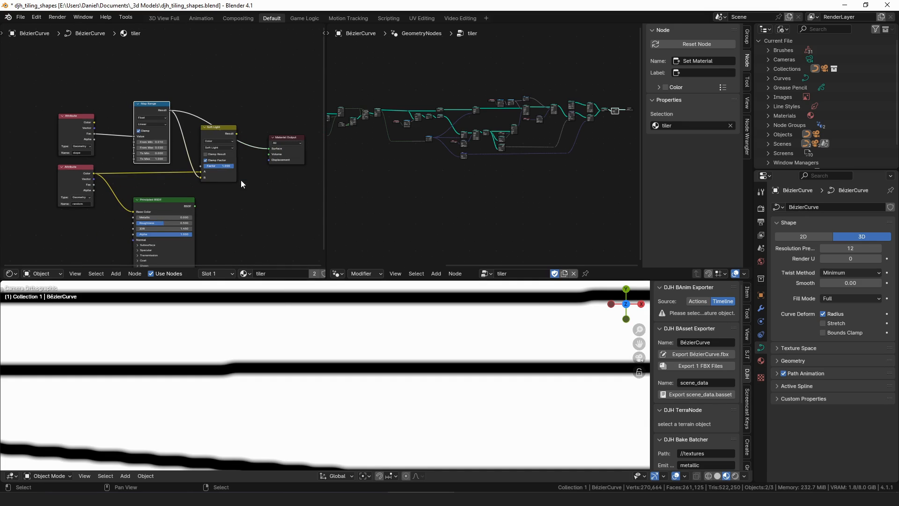
scroll(298, 365, down, 4)
scroll(100, 150, up, 3)
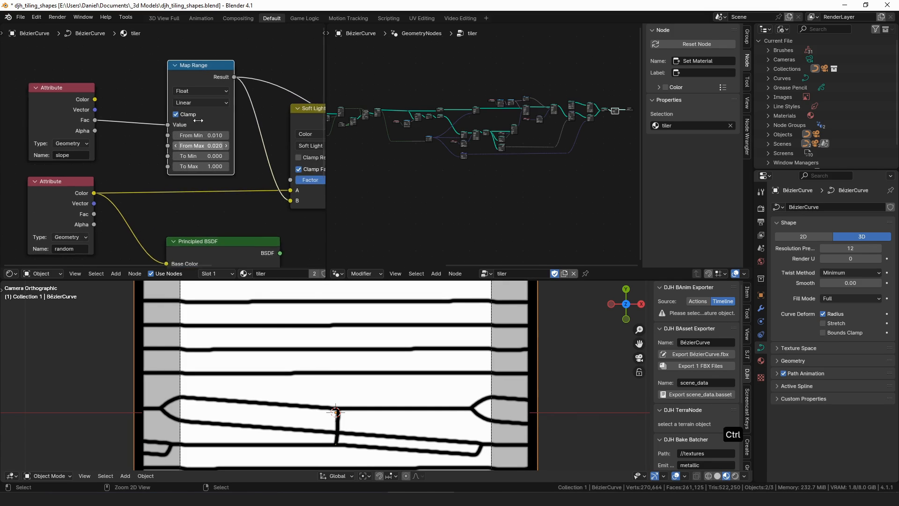
click(216, 136)
text(0.001)
key(Return)
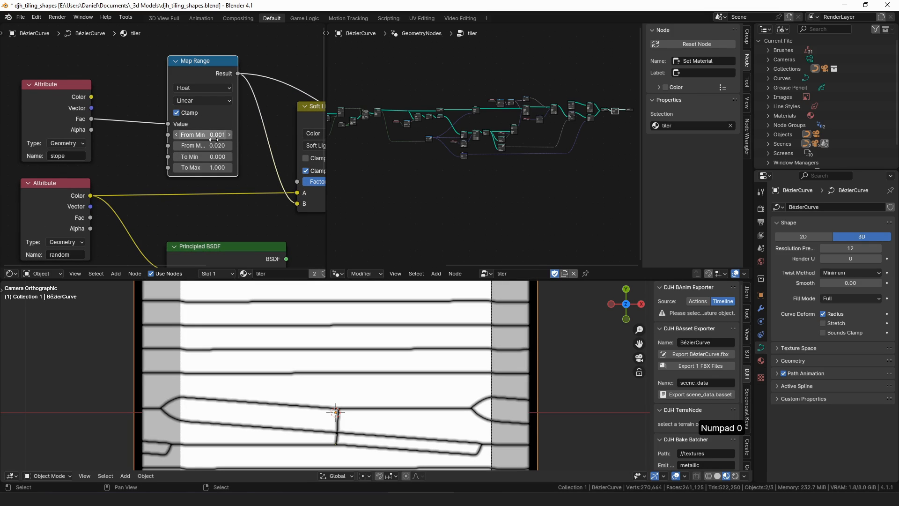
click(202, 145)
text(0.005)
key(Return)
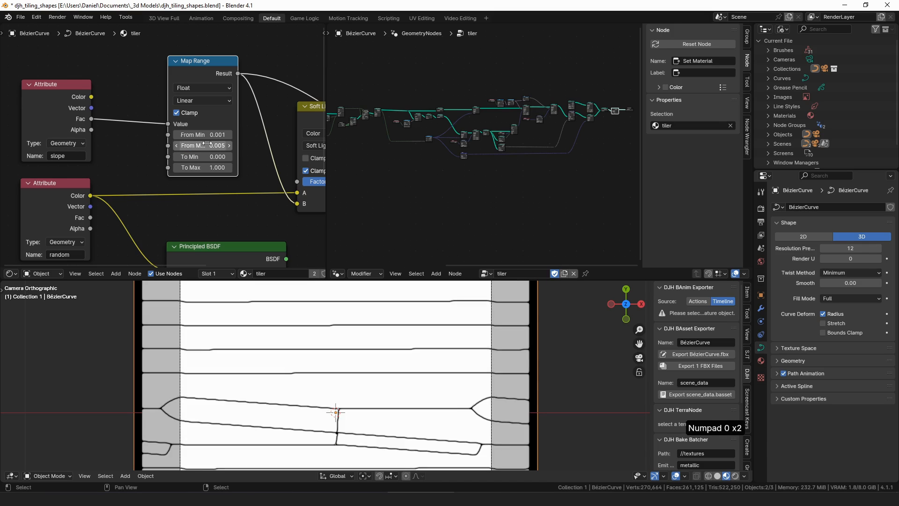
ctrl+middle_drag(312, 375, 302, 285)
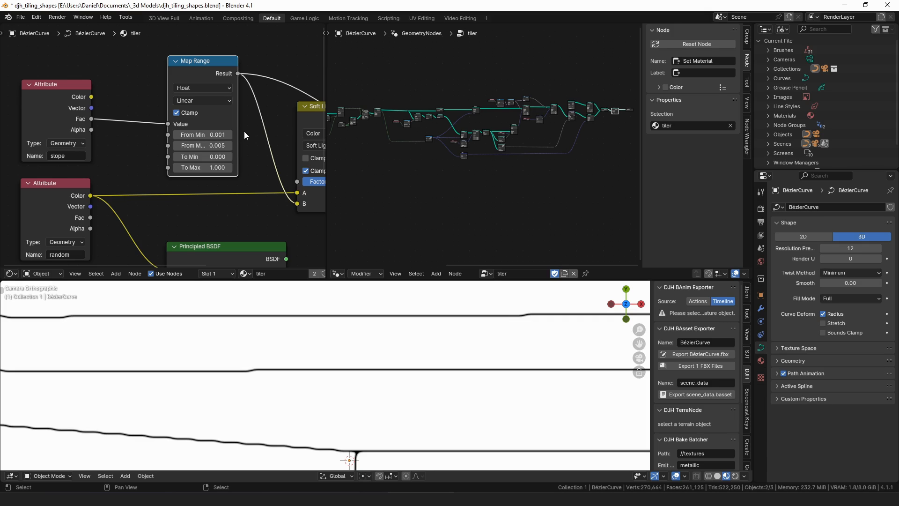
Preview the random attribute's Color output and its grayscale Fac output on the material surface.
scroll(244, 131, down, 1)
ctrl+shift+click(78, 186)
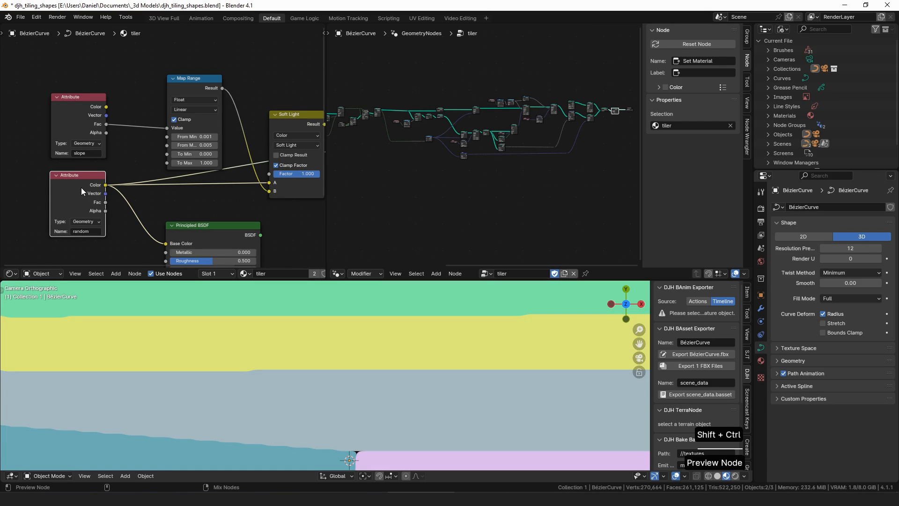
scroll(316, 375, down, 3)
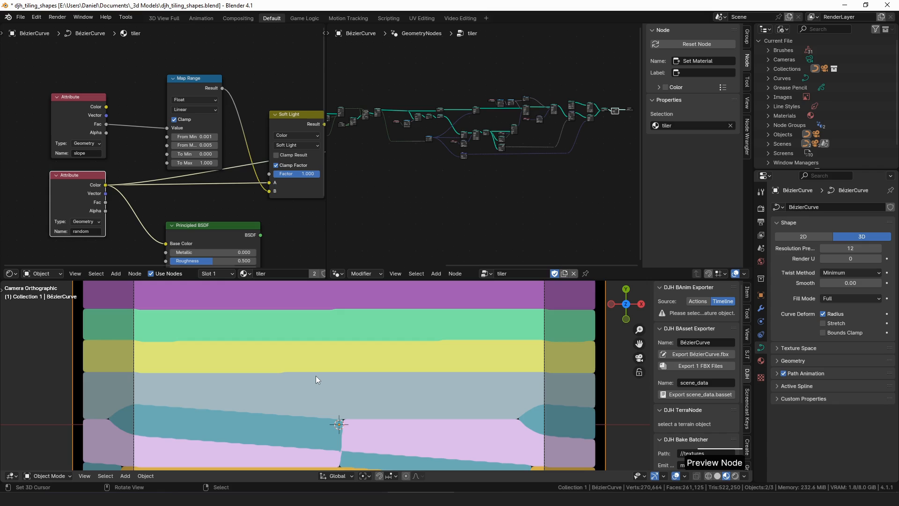
scroll(337, 372, down, 2)
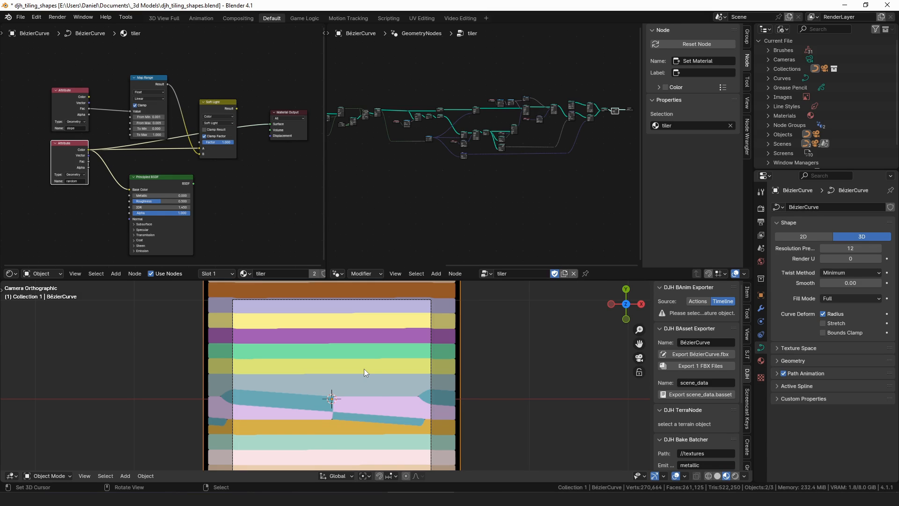
scroll(140, 151, up, 2)
ctrl+shift+click(141, 151)
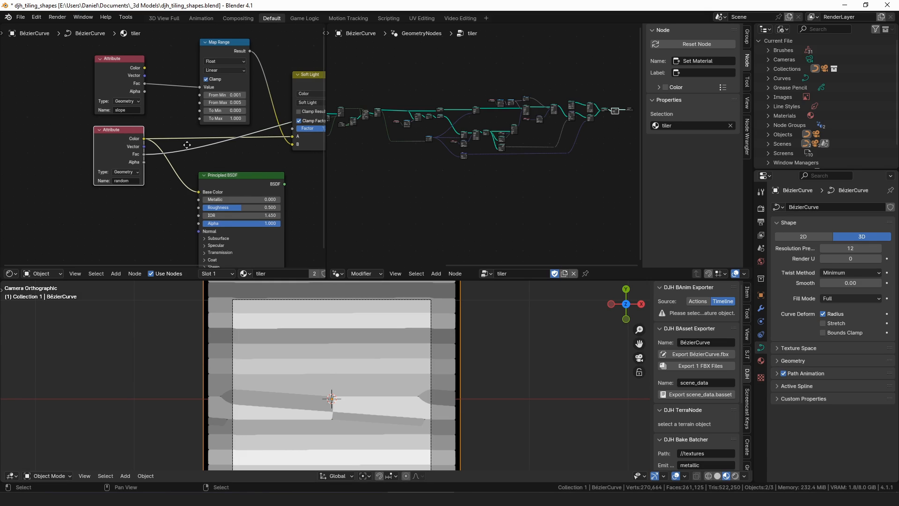
Add a Bump node from the random attribute's Fac output and feed that output into the Bump's Height input.
middle_drag(199, 147, 124, 132)
drag(72, 139, 249, 164)
text(bump)
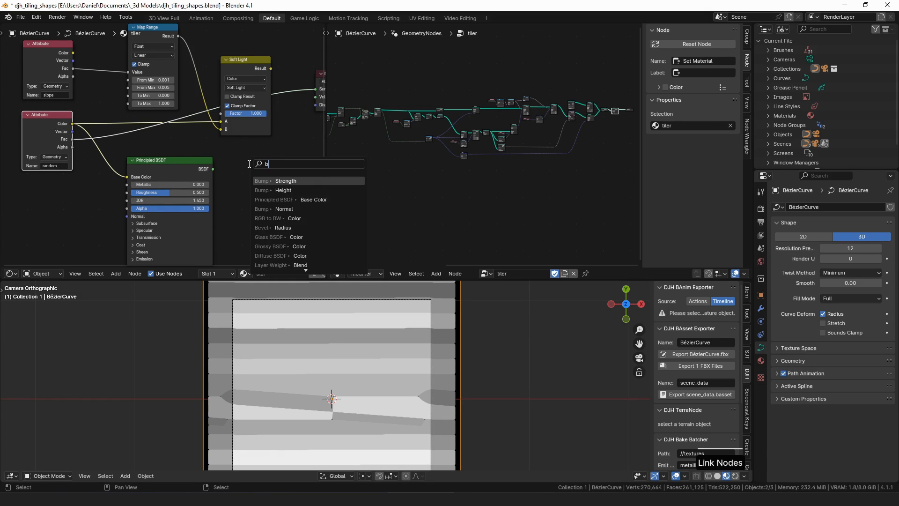
key(Return)
click(248, 163)
mouse_move(248, 187)
mouse_down()
mouse_move(240, 200)
mouse_move(248, 203)
mouse_up()
middle_drag(281, 187, 209, 187)
Connect the Bump's Normal output to the Principled BSDF's Normal input, and unlink the shader's Base Color.
drag(226, 169, 254, 138)
drag(109, 158, 300, 132)
drag(226, 169, 244, 190)
drag(250, 149, 281, 144)
middle_drag(277, 106, 221, 105)
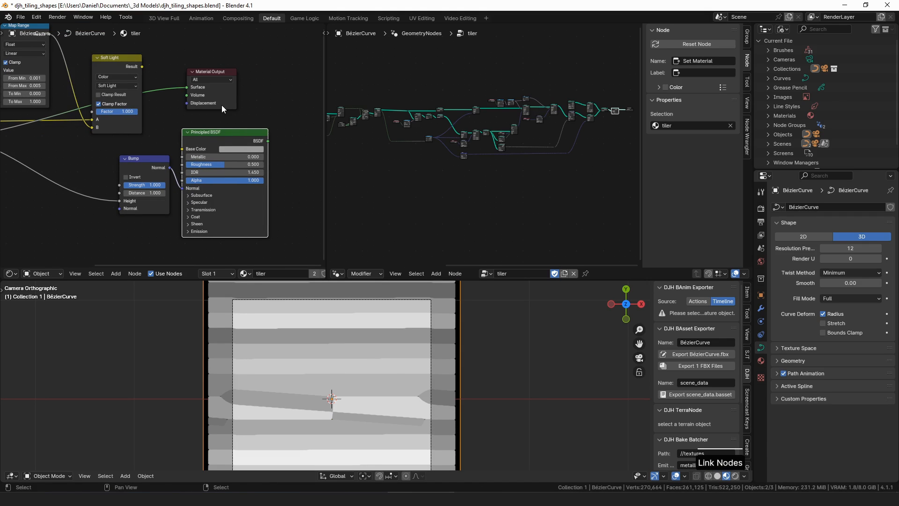
Move the Material Output clear of the Principled BSDF and connect the BSDF output to its Surface input.
drag(221, 105, 307, 99)
drag(268, 140, 277, 81)
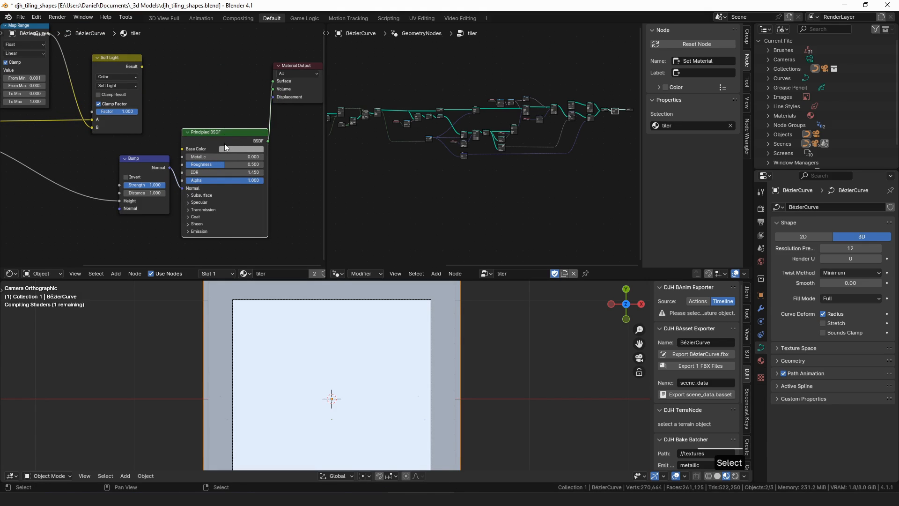
drag(224, 143, 229, 125)
Duplicate the curve in the row along the X axis line, placing the copy further along X, and clear the selection.
key(shift+d)
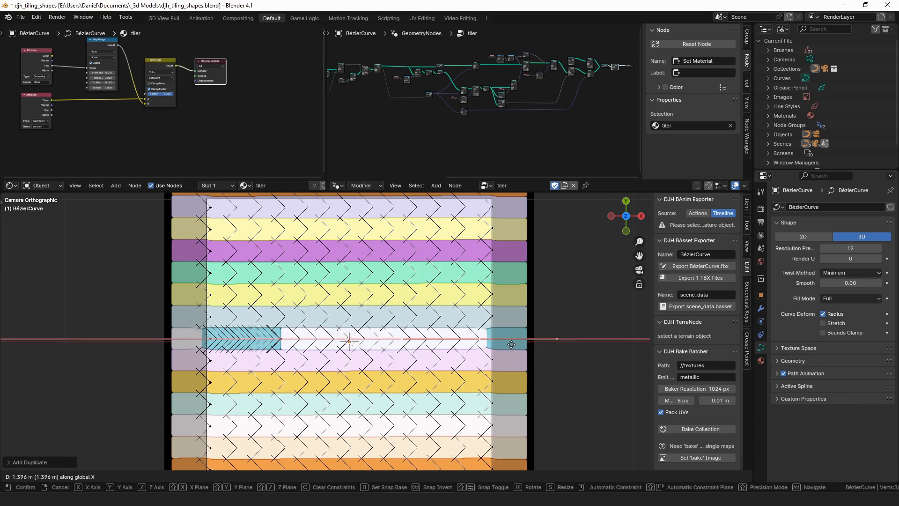
click(448, 343)
key(a)
Select the whole linked curve in the lower row between the pale green and white strips and delete it.
scroll(448, 344, up, 2)
right_click(495, 392)
key(ctrl+l)
key(x)
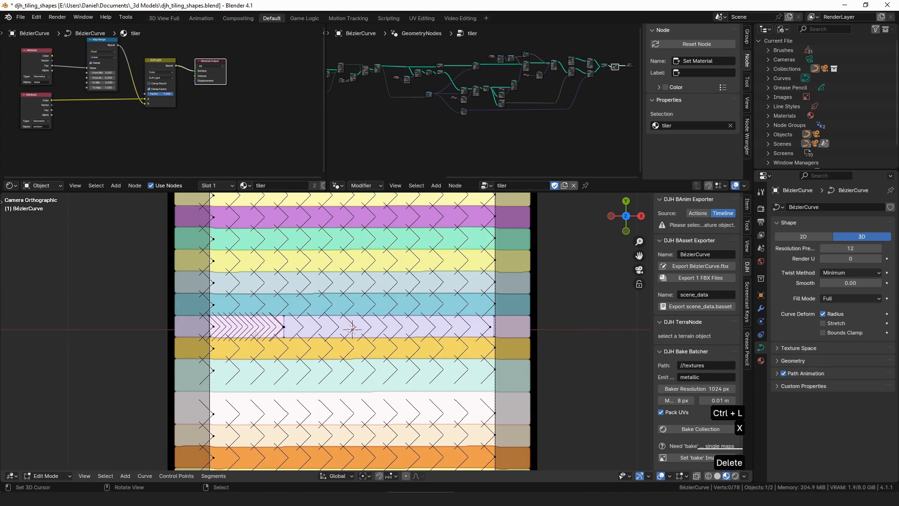
Duplicate the linked curve of the central split row and move the copy along Y down into the emptied row.
right_click(490, 326)
key(ctrl+l)
key(shift+d)
key(g)
key(y)
click(410, 394)
Mirror the duplicated curves with an X scale of -1 and switch their direction.
key(s)
key(x)
key(minus)
key(1)
key(Return)
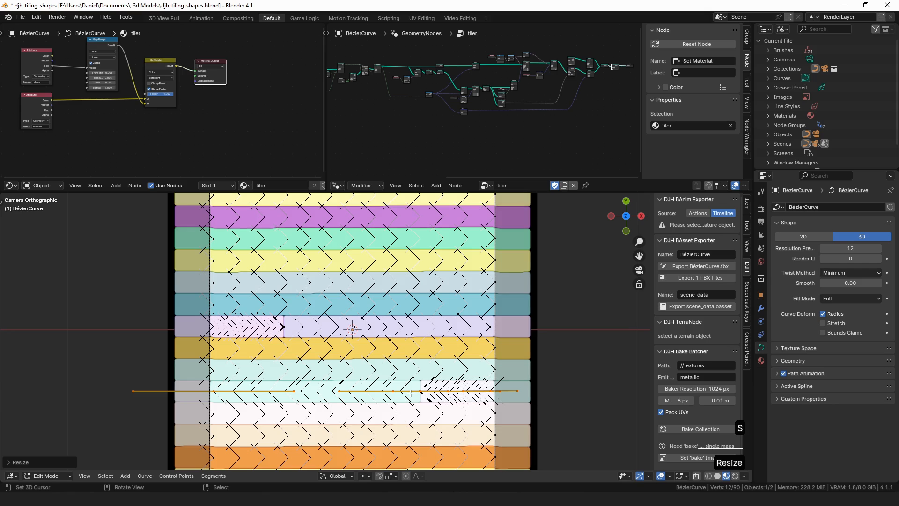
scroll(424, 385, down, 2)
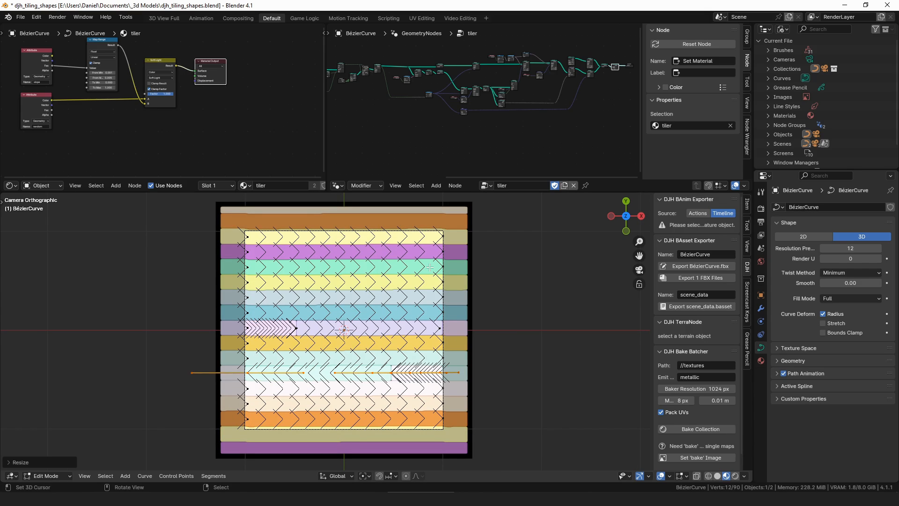
key(alt+f)
Duplicate the mirrored curves up along Y by about 1 m, deselect everything, and refresh by leaving and re-entering Edit Mode.
key(shift+d)
key(y)
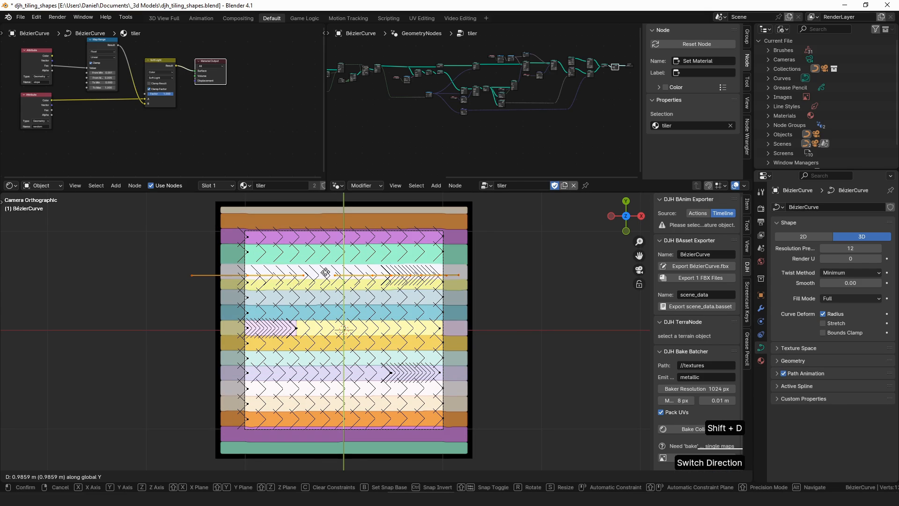
click(431, 288)
key(a)
key(Tab)
key(Tab)
Move the inner end point of the short densely arrowed curve in the upper mirrored row slightly towards the right tile edge.
scroll(407, 262, up, 3)
right_click(377, 280)
key(g)
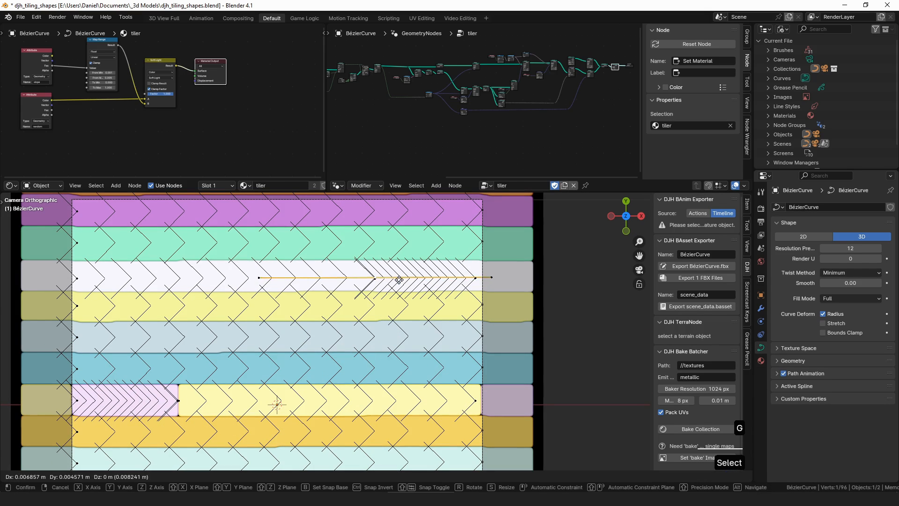
click(395, 281)
Move the inner end point of the short curve in the lower mirrored row further right, and finish editing the curve.
scroll(395, 281, down, 3)
scroll(399, 381, up, 4)
shift+middle_drag(346, 376, 372, 351)
right_click(387, 361)
key(g)
click(436, 363)
key(Tab)
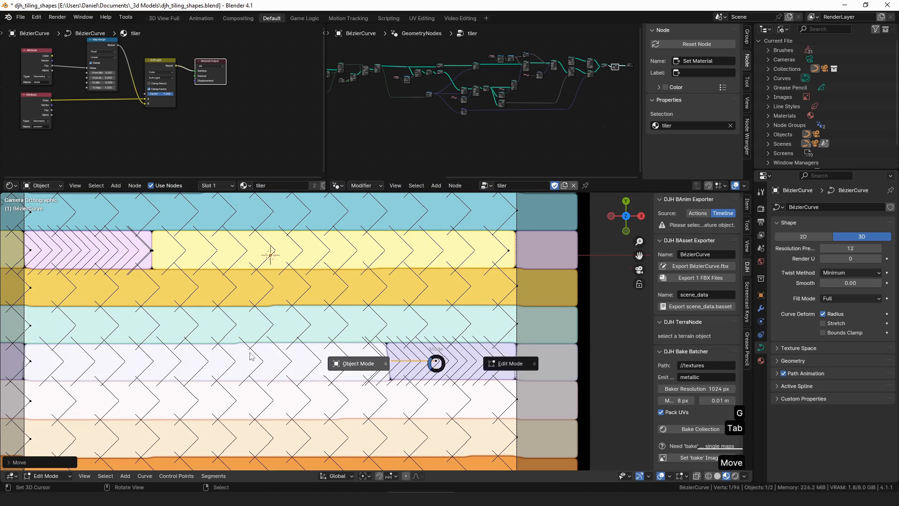
scroll(419, 338, down, 7)
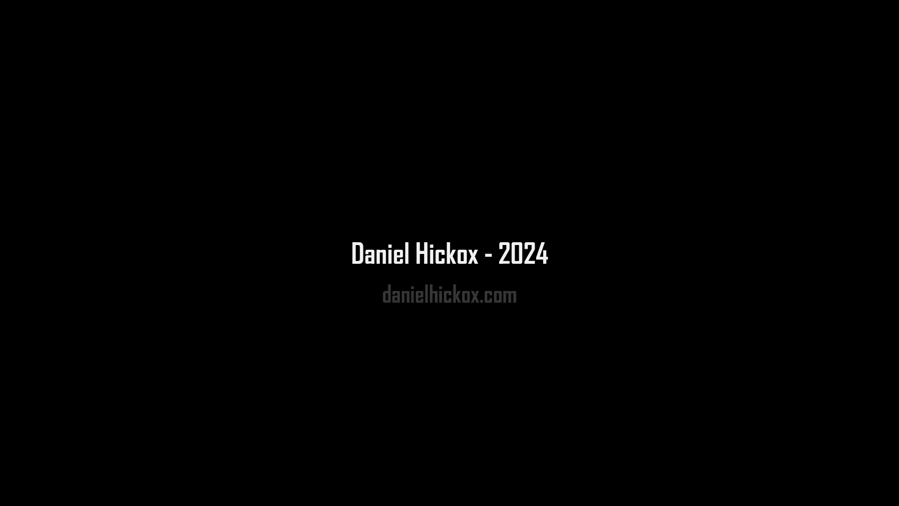